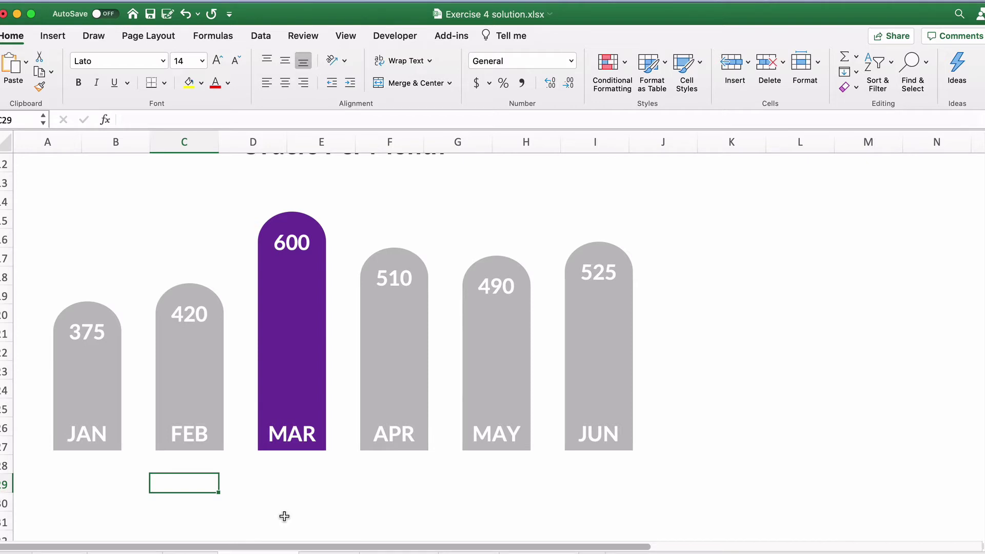
Try a value of 700 for June's orders to test the finished chart's maximum highlighting, and undo the change.
{"action": "scroll", "coordinate": [284, 516], "scroll_direction": "up", "scroll_amount": 5}
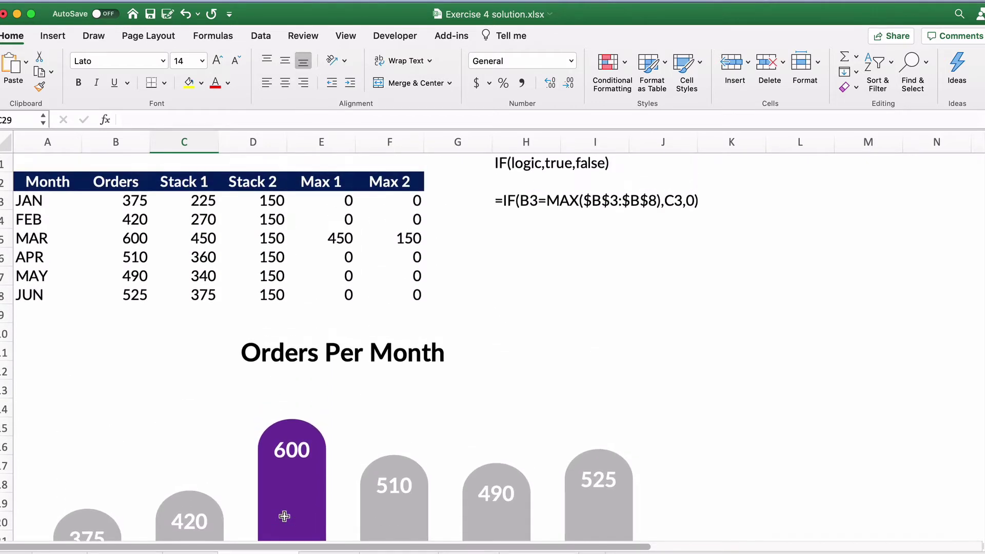
{"action": "left_click", "coordinate": [132, 299]}
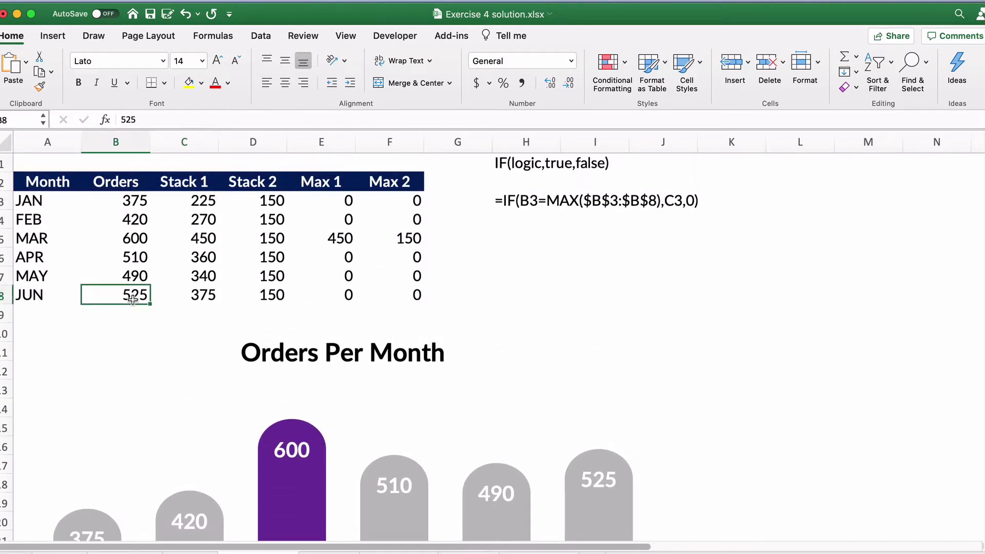
{"action": "type", "text": "700"}
{"action": "key", "text": "Return"}
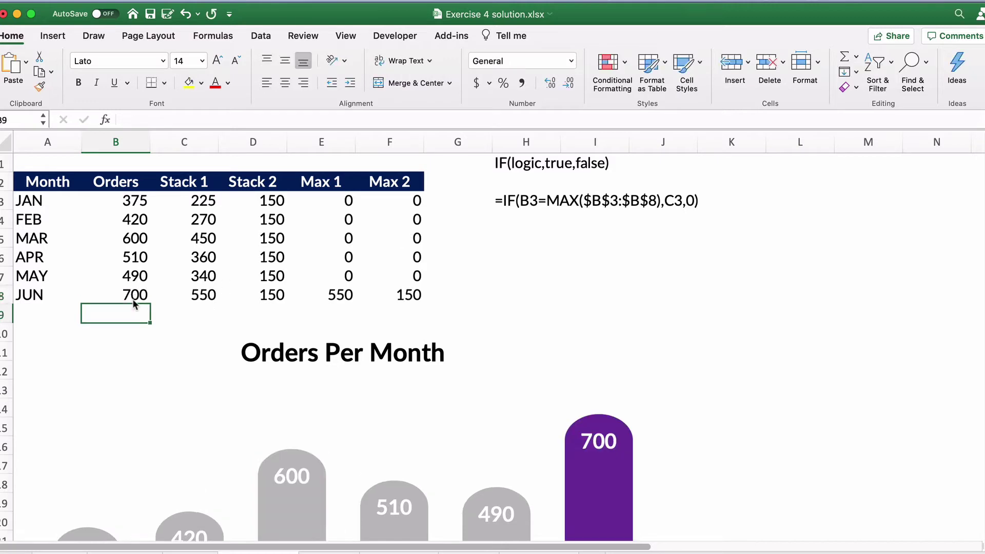
{"action": "scroll", "coordinate": [133, 301], "scroll_direction": "down", "scroll_amount": 5}
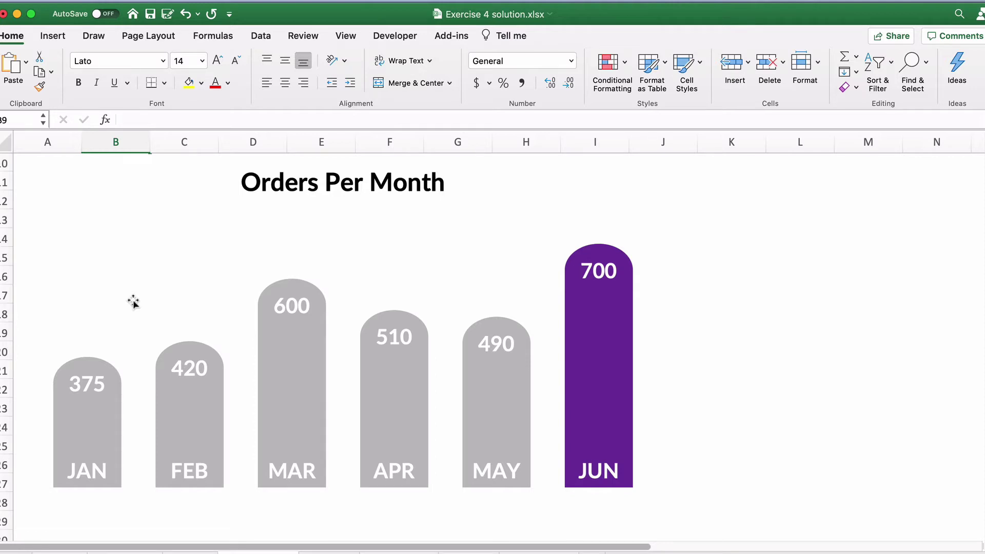
{"action": "key", "text": "super+z"}
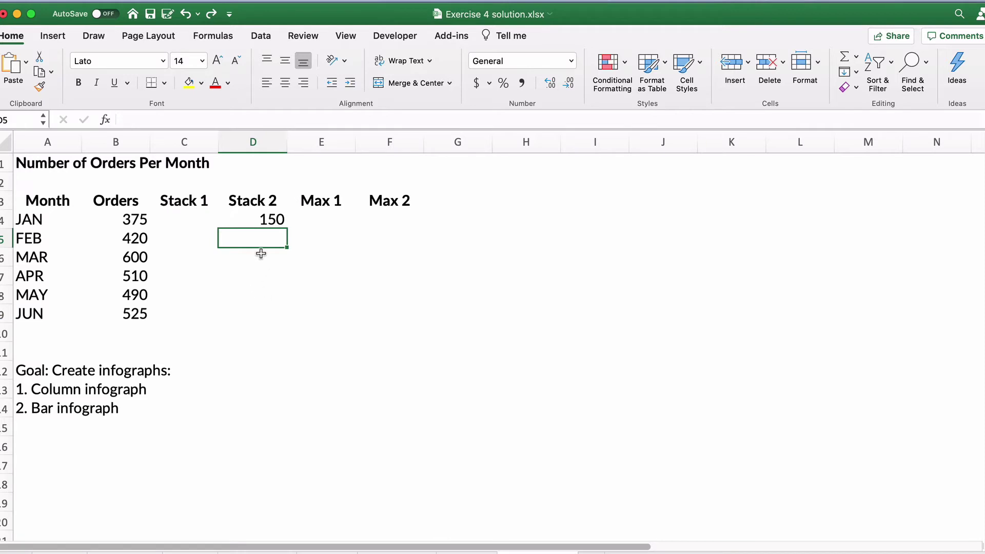
Fill the Stack 2 column with 150 for every month from JAN to JUN (D4:D9).
{"action": "left_click", "coordinate": [265, 221]}
{"action": "key", "text": "Delete"}
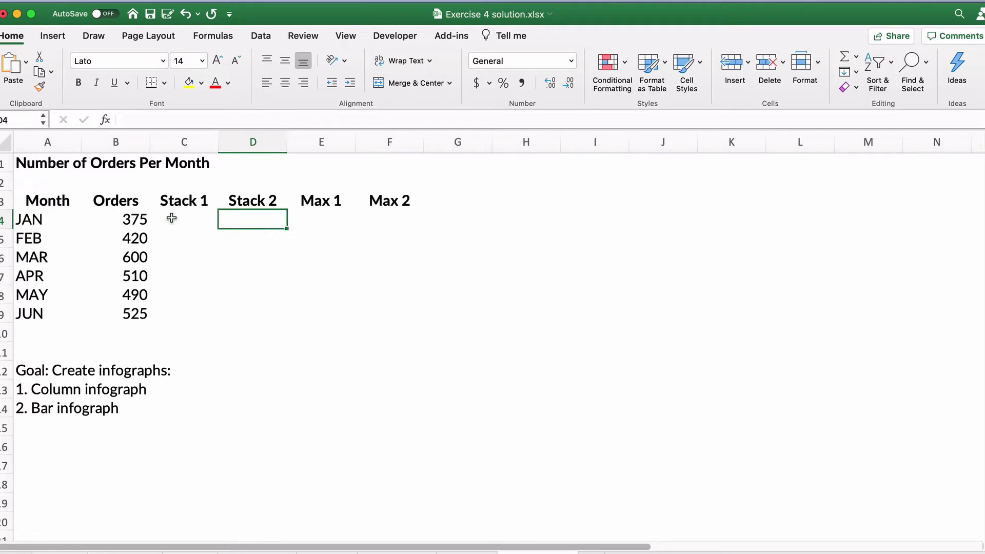
{"action": "type", "text": "150"}
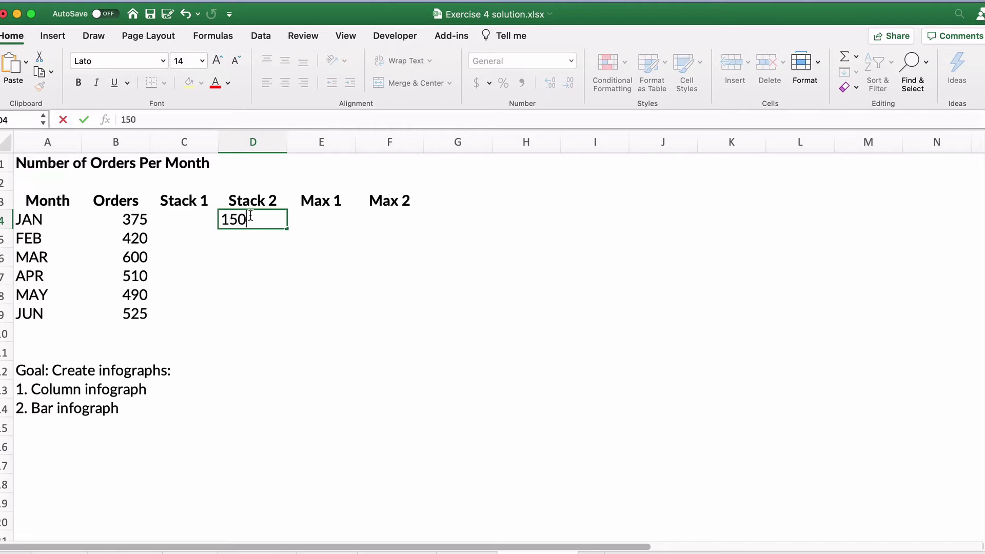
{"action": "key", "text": "Return"}
{"action": "type", "text": "150"}
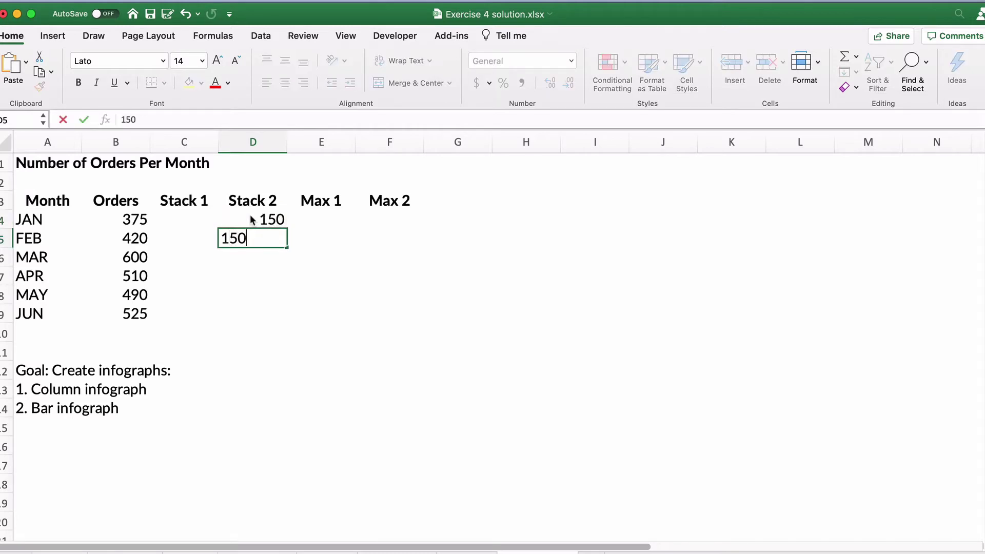
{"action": "key", "text": "Return"}
{"action": "left_click_drag", "start_coordinate": [264, 219], "coordinate": [286, 320]}
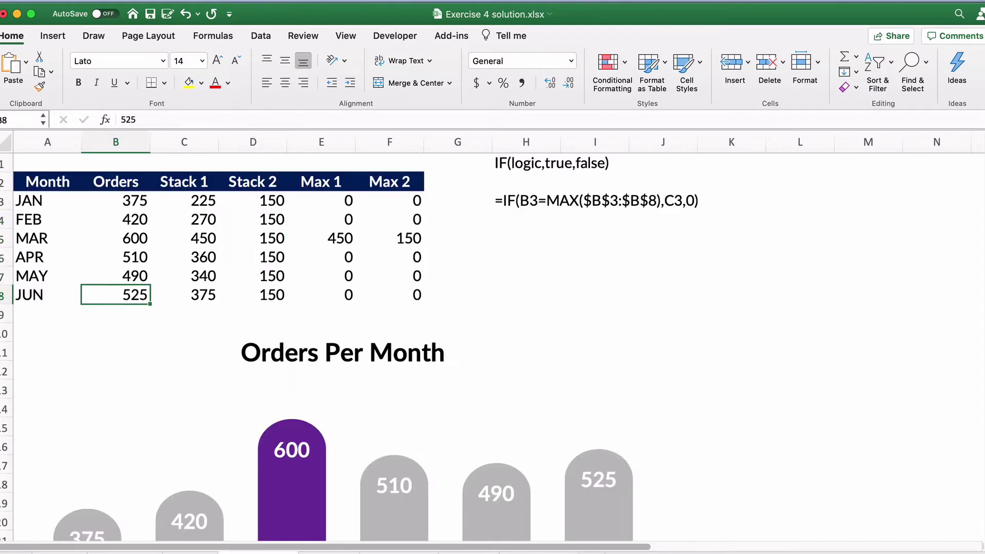
Examine the Stack 1 and Stack 2 series in the finished column chart, and return to the exercise table's Stack 2 values.
{"action": "scroll", "coordinate": [165, 363], "scroll_direction": "down", "scroll_amount": 5}
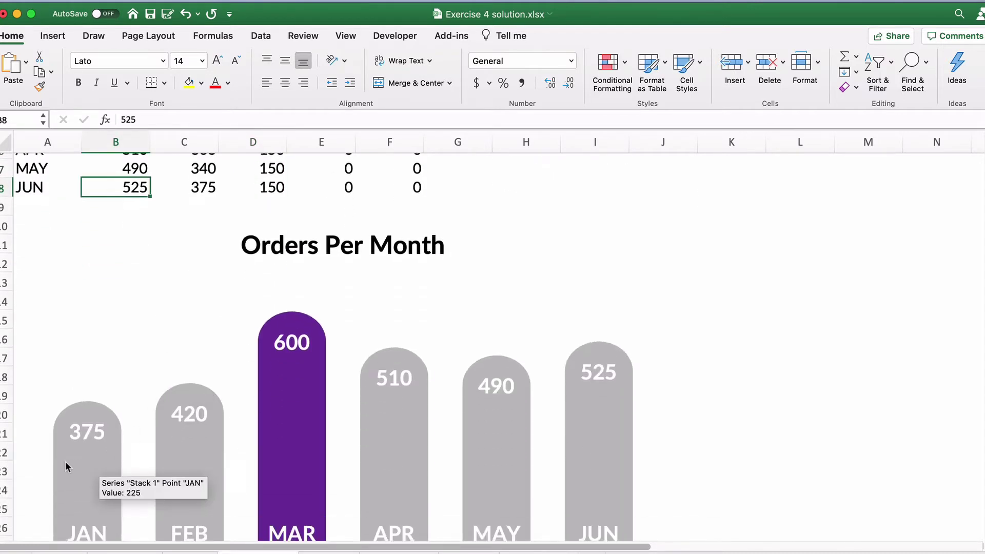
{"action": "left_click", "coordinate": [57, 447]}
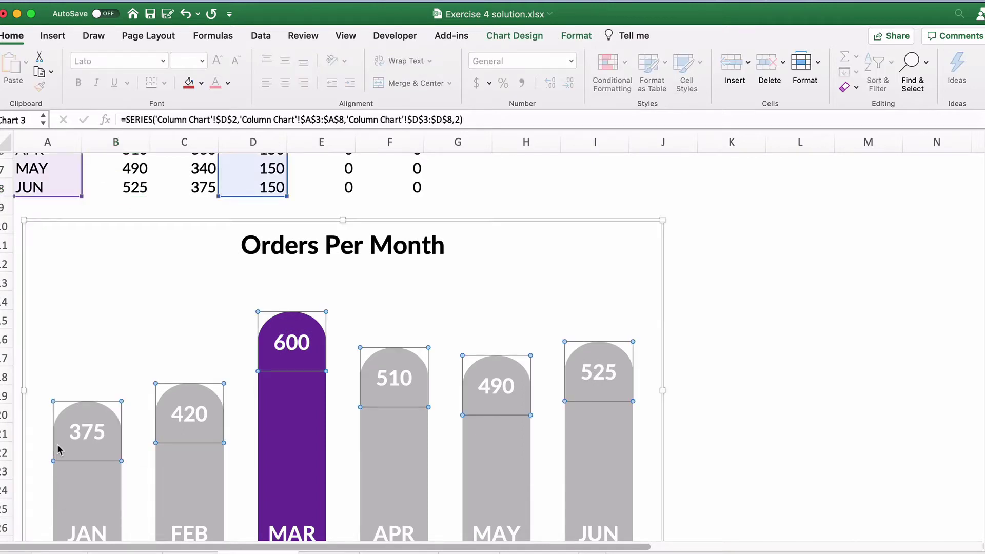
{"action": "scroll", "coordinate": [57, 444], "scroll_direction": "down", "scroll_amount": 2}
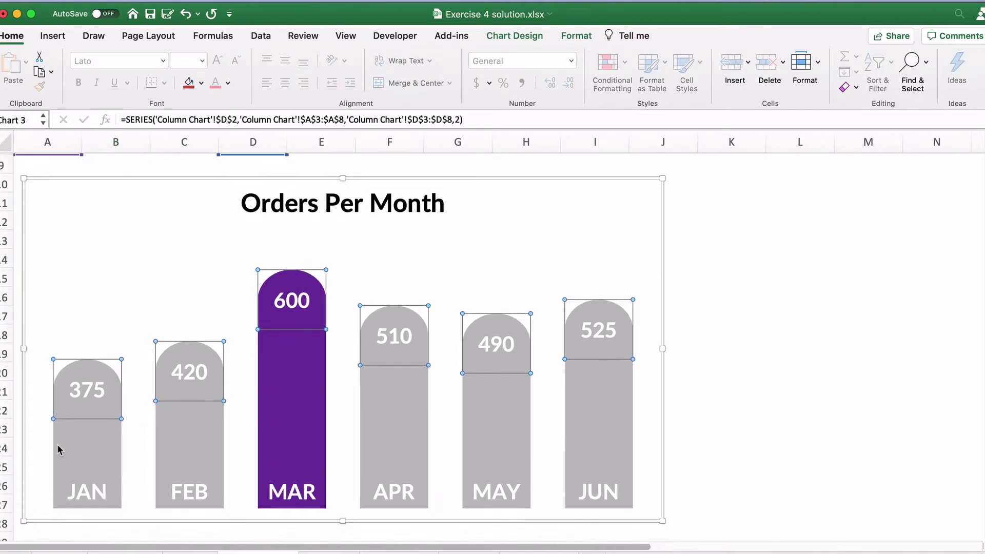
{"action": "left_click", "coordinate": [79, 451]}
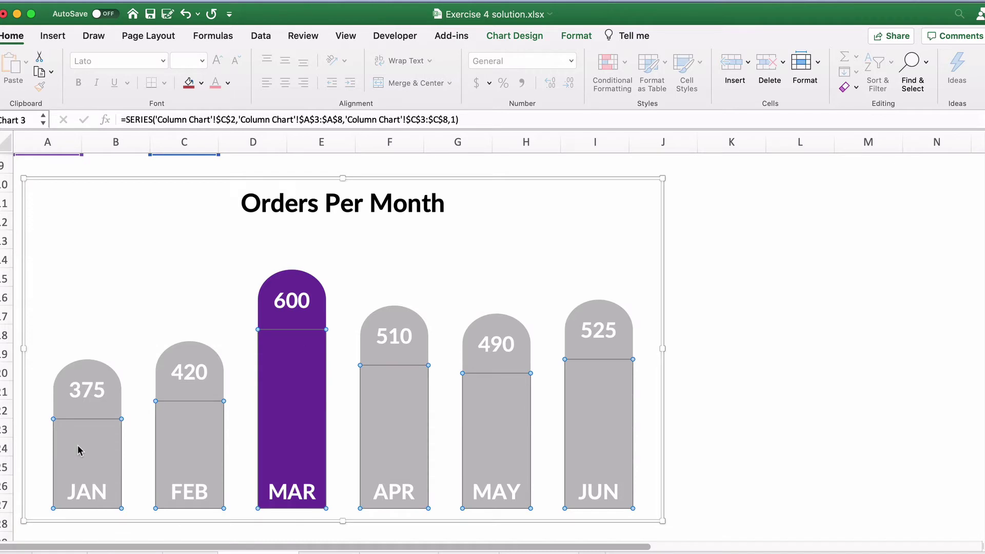
{"action": "left_click", "coordinate": [60, 411]}
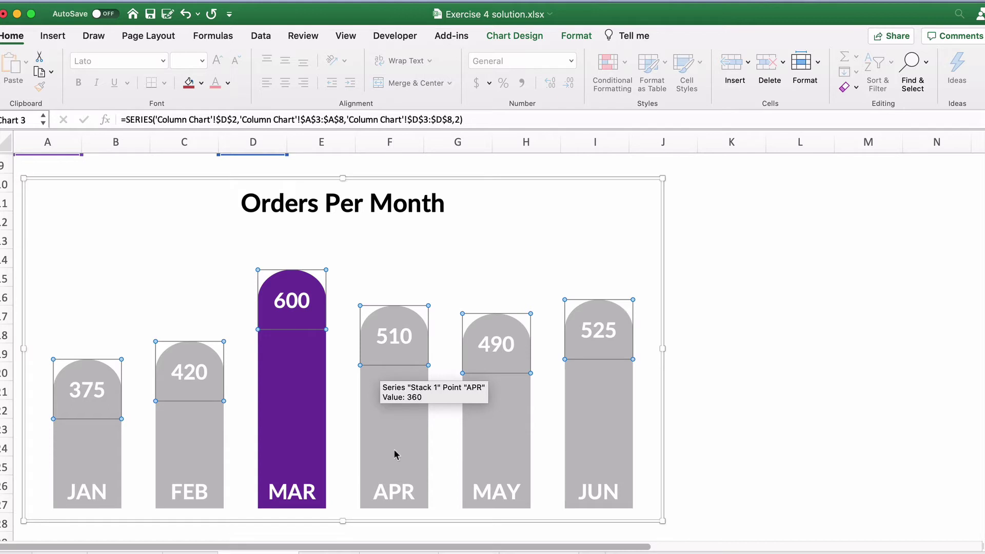
{"action": "left_click", "coordinate": [536, 553]}
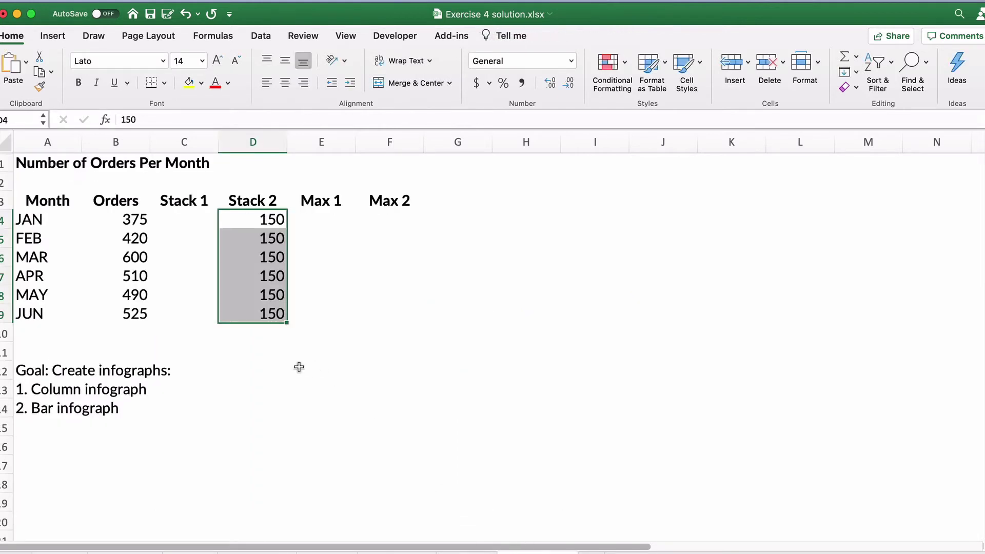
{"action": "left_click", "coordinate": [282, 368]}
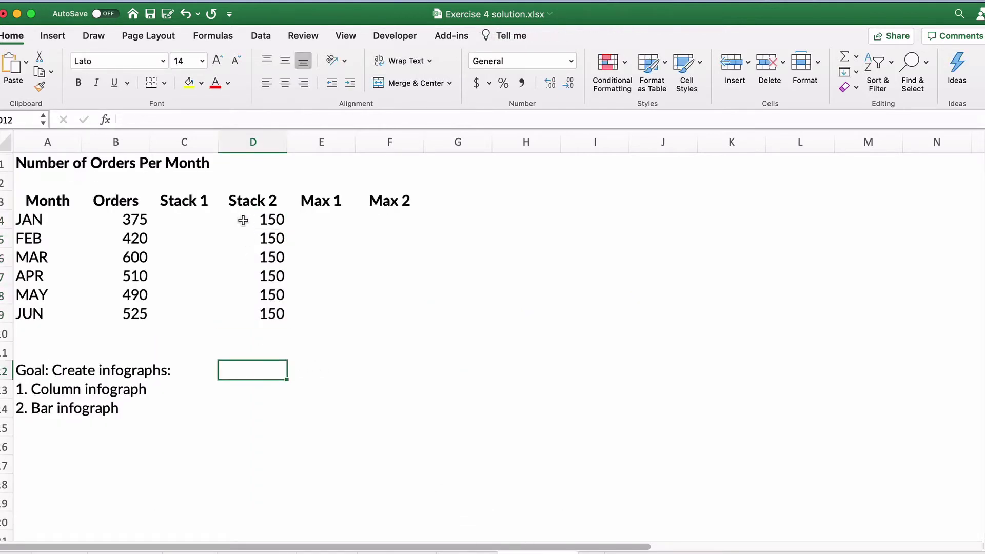
{"action": "left_click_drag", "start_coordinate": [244, 220], "coordinate": [228, 305]}
Calculate Stack 1 in C4 with the formula =B4-D4 and copy it down through JUN.
{"action": "left_click", "coordinate": [186, 218]}
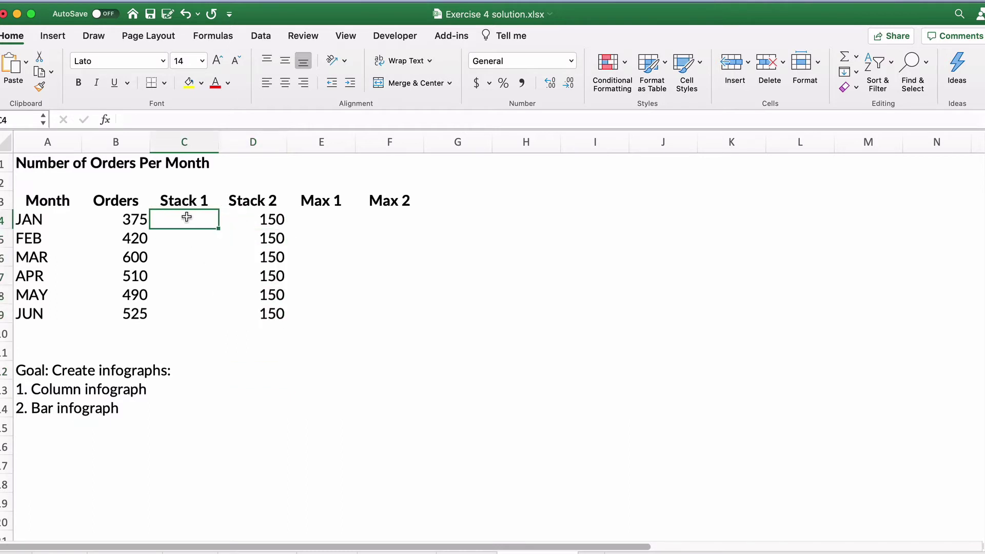
{"action": "type", "text": "="}
{"action": "key", "text": "Left"}
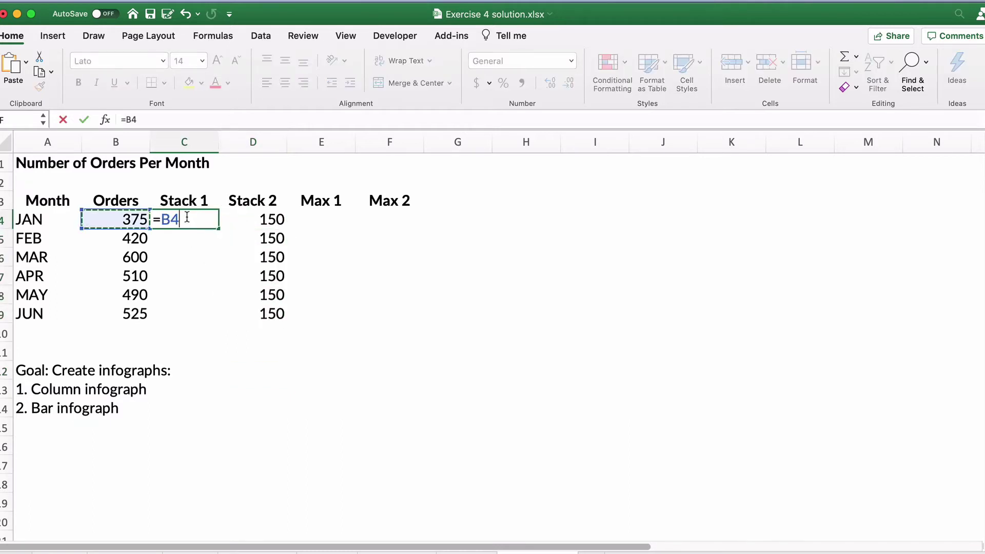
{"action": "type", "text": "-"}
{"action": "key", "text": "Right"}
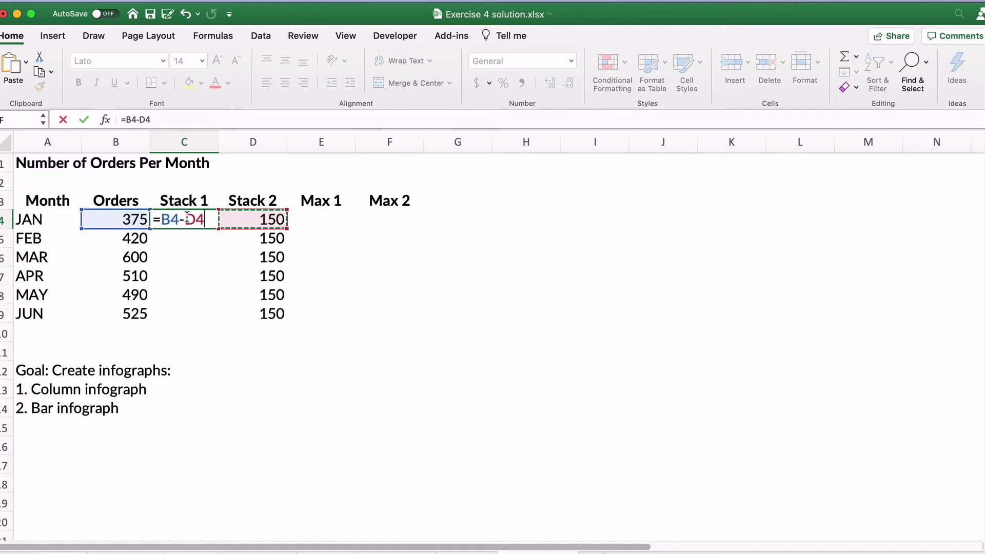
{"action": "key", "text": "Return"}
{"action": "left_click", "coordinate": [187, 221]}
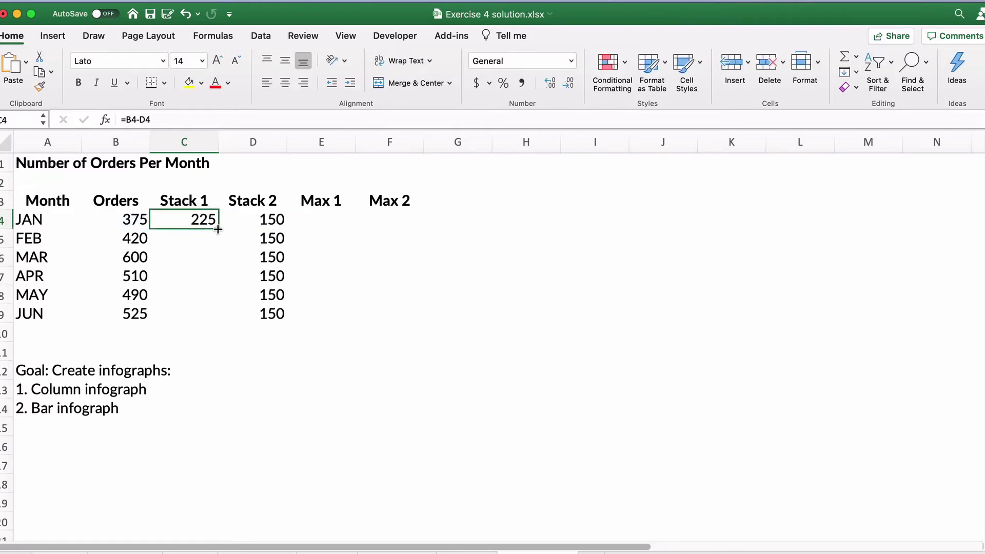
{"action": "double_click", "coordinate": [218, 229]}
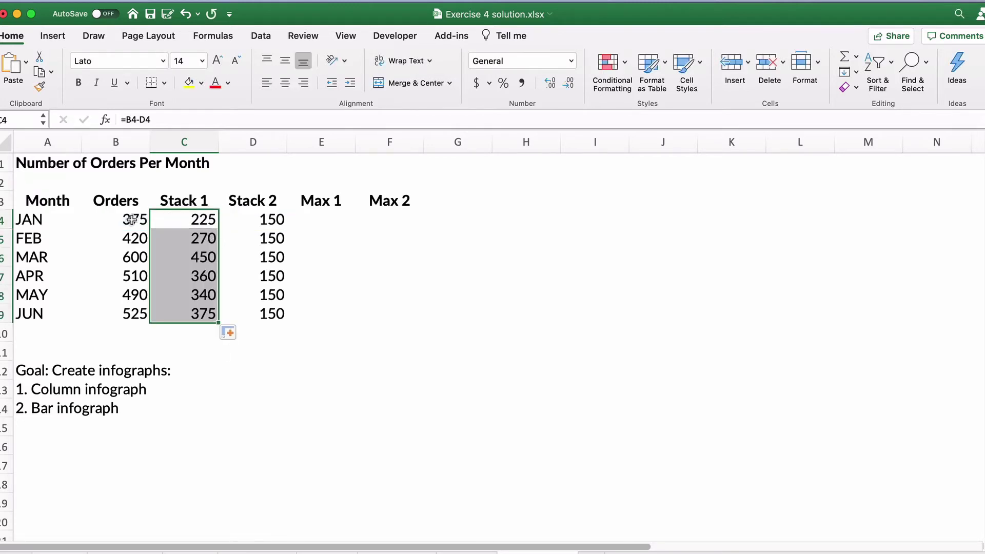
Compare the Orders values with their Stack 1 and Stack 2 parts, and review March's orders for the Max 1 column.
{"action": "left_click_drag", "start_coordinate": [131, 220], "coordinate": [120, 306]}
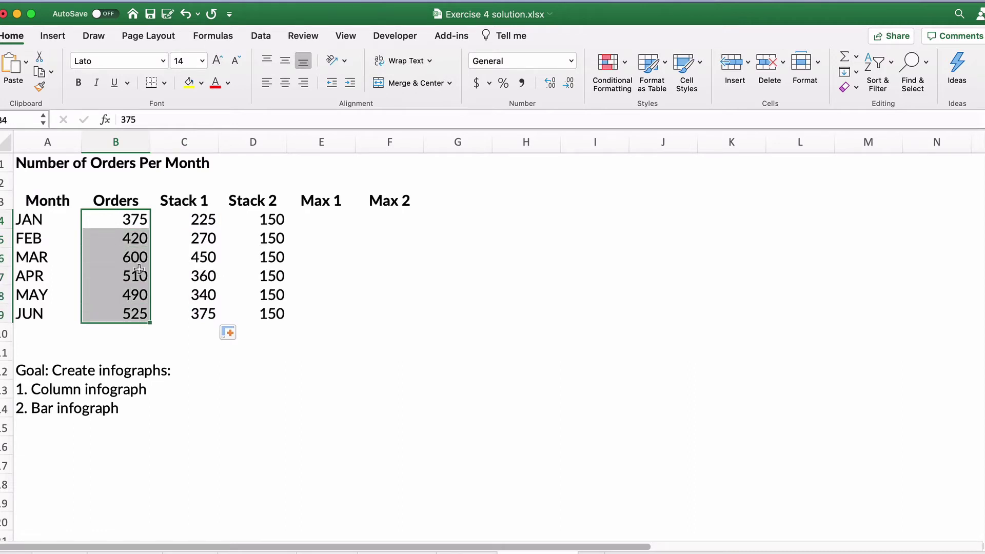
{"action": "left_click_drag", "start_coordinate": [198, 221], "coordinate": [252, 308]}
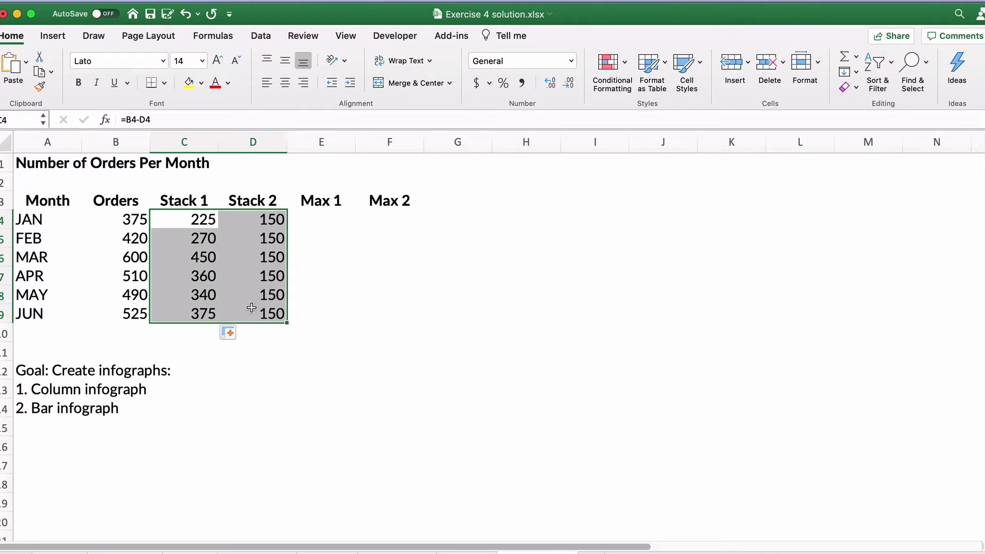
{"action": "left_click", "coordinate": [193, 224]}
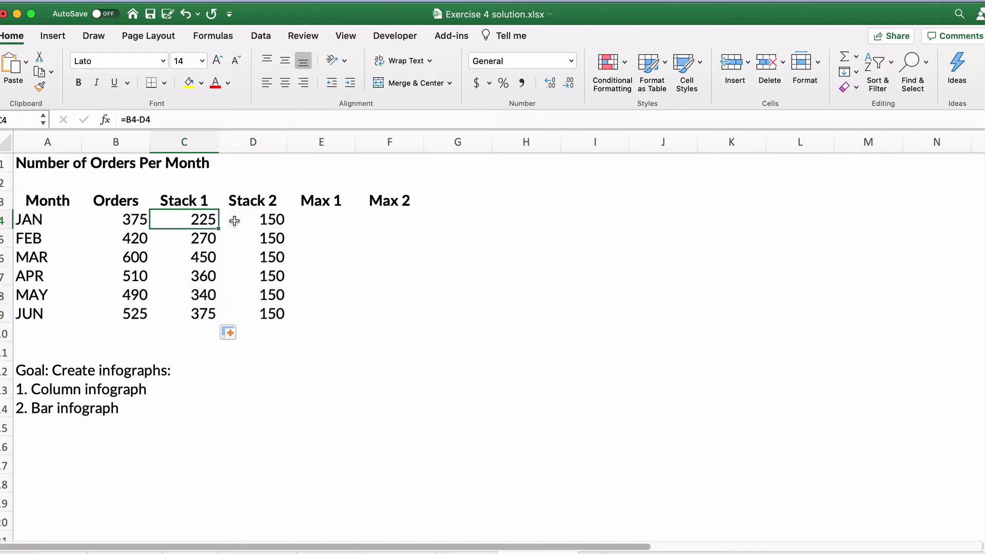
{"action": "left_click", "coordinate": [253, 221], "text": "shift"}
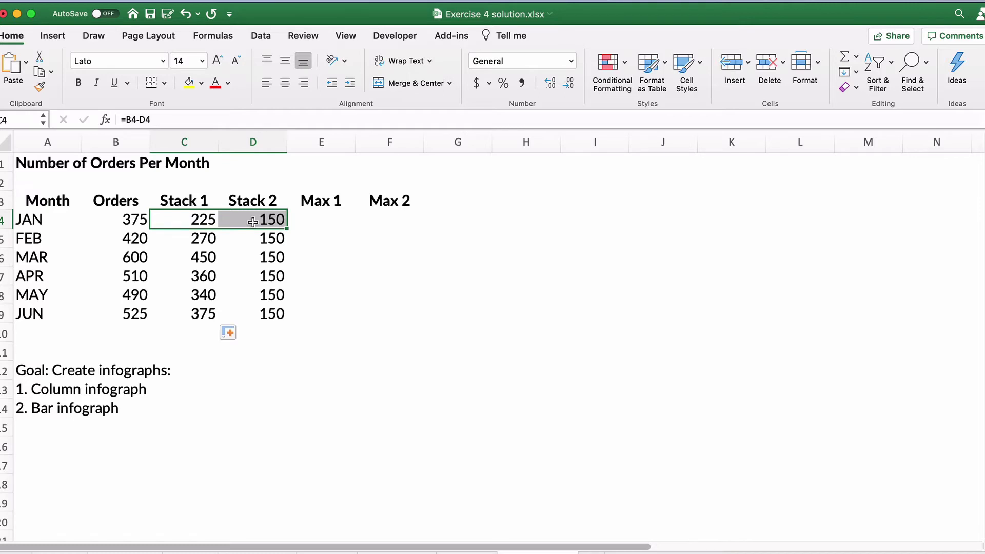
{"action": "left_click", "coordinate": [334, 220]}
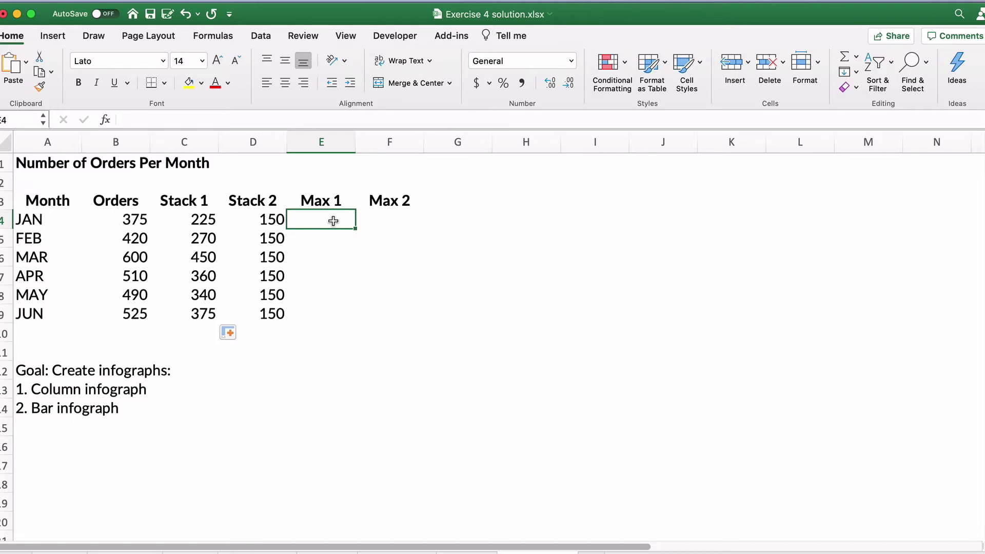
{"action": "left_click", "coordinate": [136, 257]}
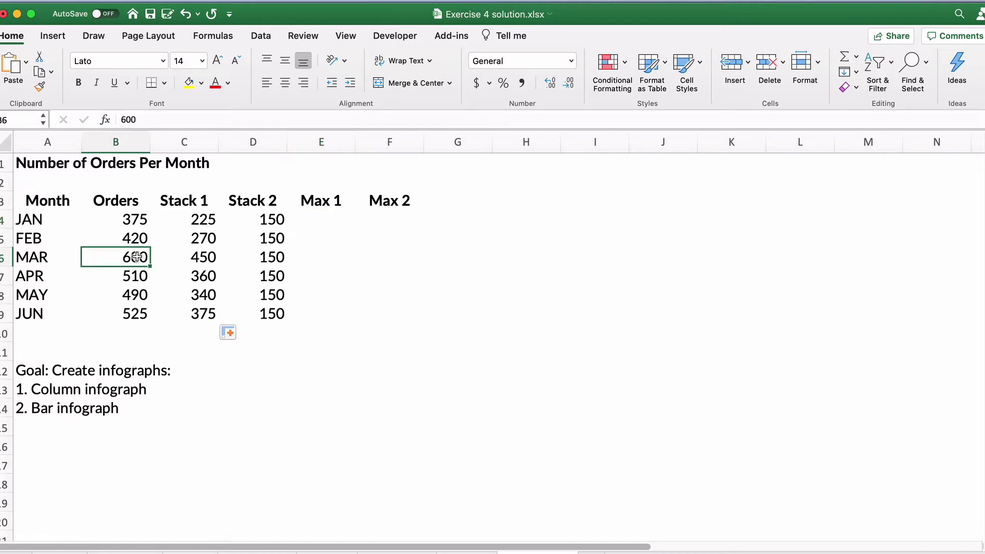
{"action": "left_click", "coordinate": [328, 221]}
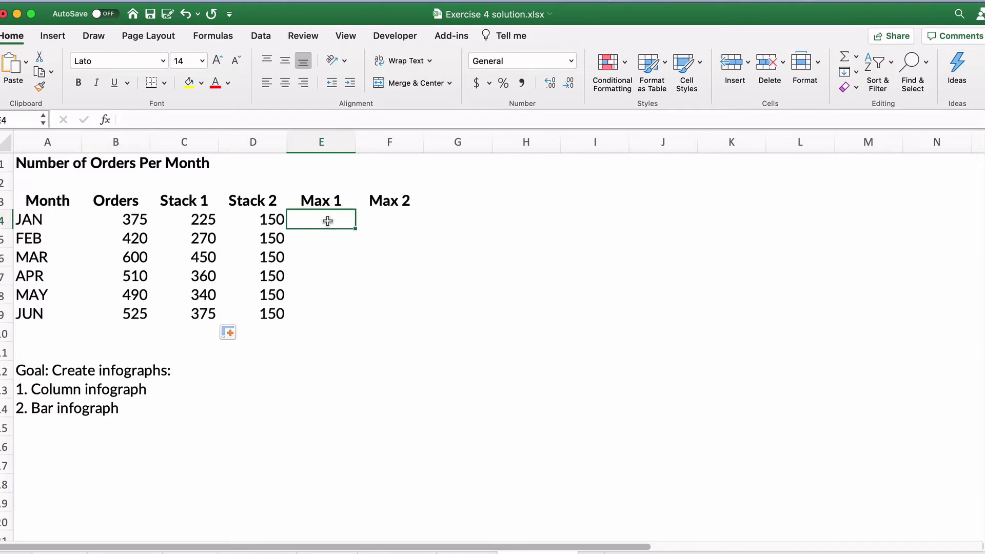
Enter the syntax note IF(logic,True,False) as plain text in cell I3, beside the table.
{"action": "left_click", "coordinate": [617, 193]}
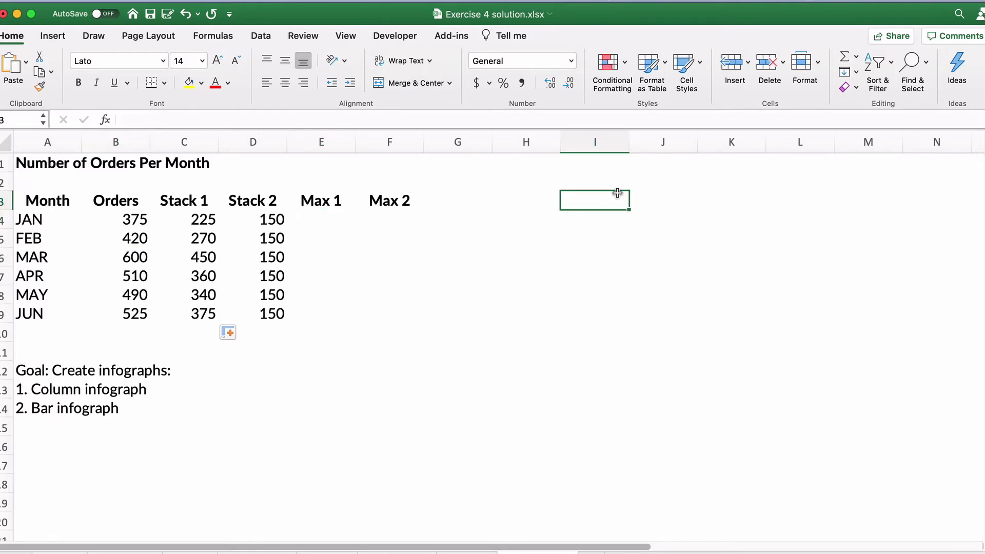
{"action": "type", "text": "IF("}
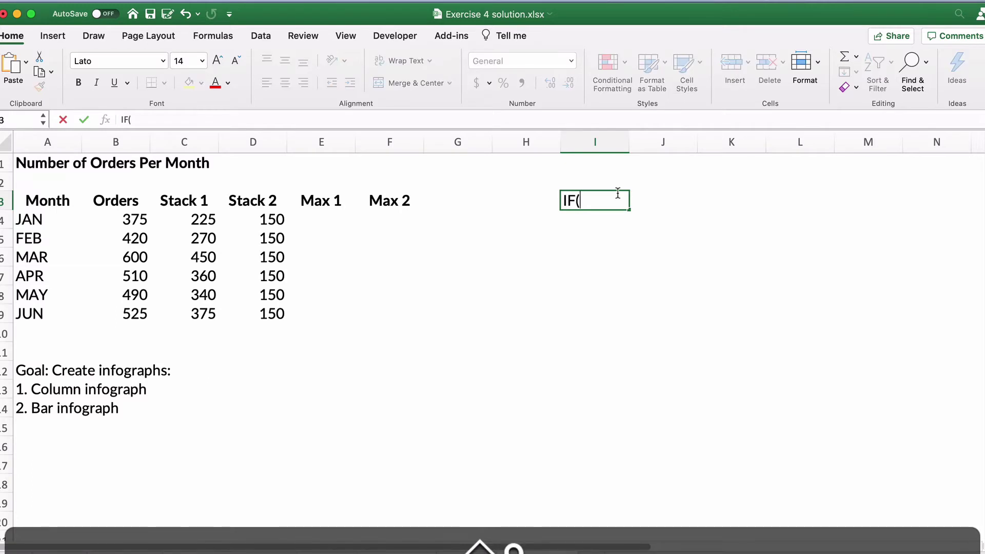
{"action": "type", "text": "logic,"}
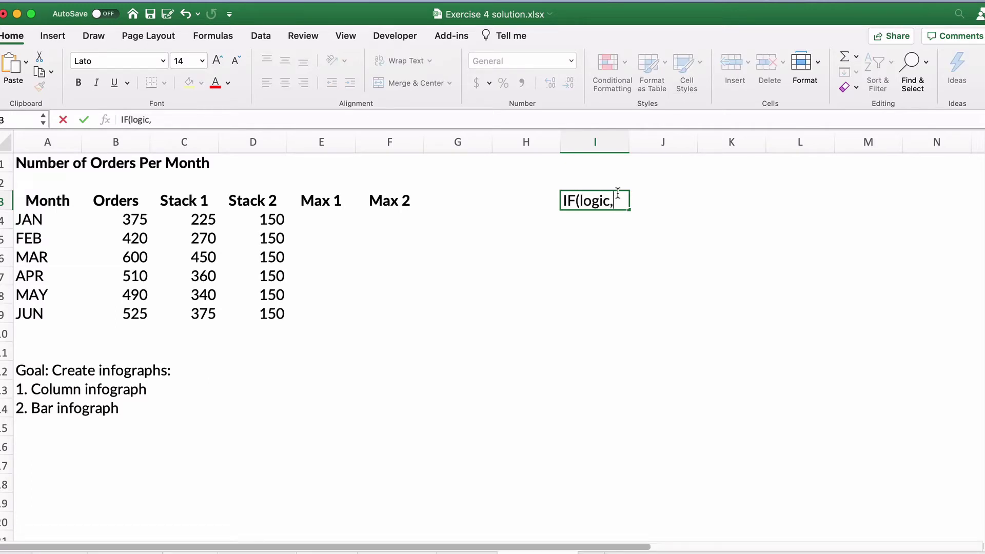
{"action": "type", "text": "Tr"}
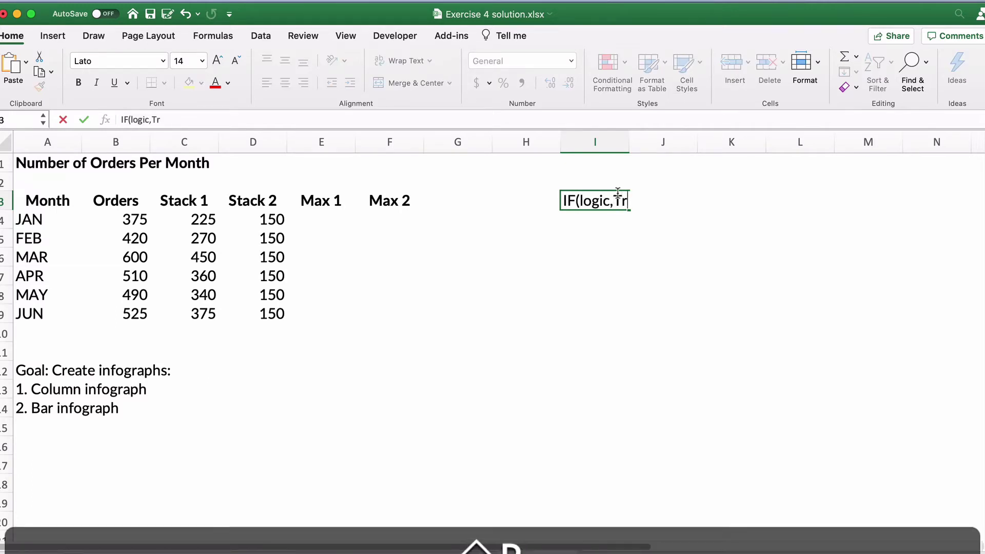
{"action": "type", "text": "ue,Fals"}
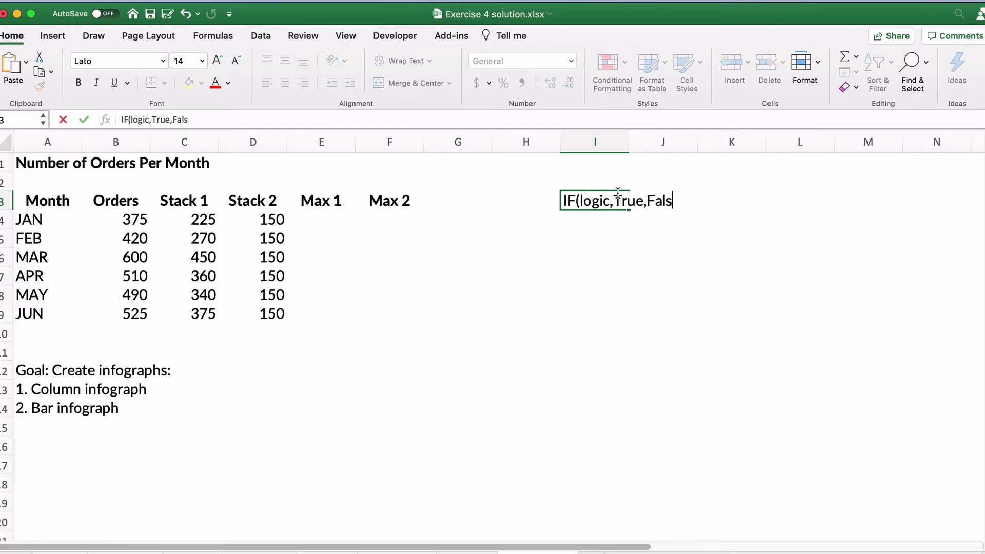
{"action": "type", "text": "e)"}
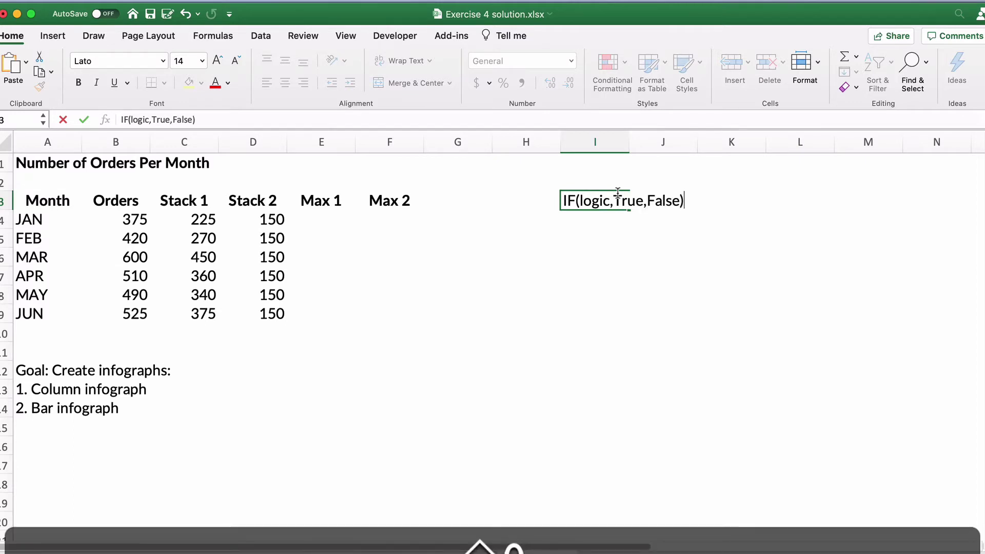
{"action": "key", "text": "Return"}
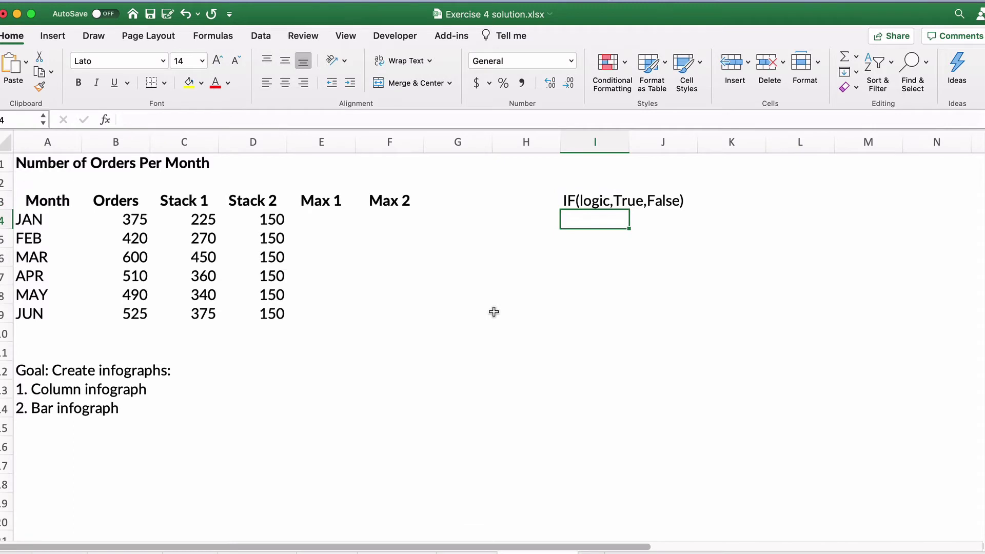
Start an IF function in E4 for Max 1 with the logical test B4=max($B$4:$B$9).
{"action": "left_click", "coordinate": [319, 219]}
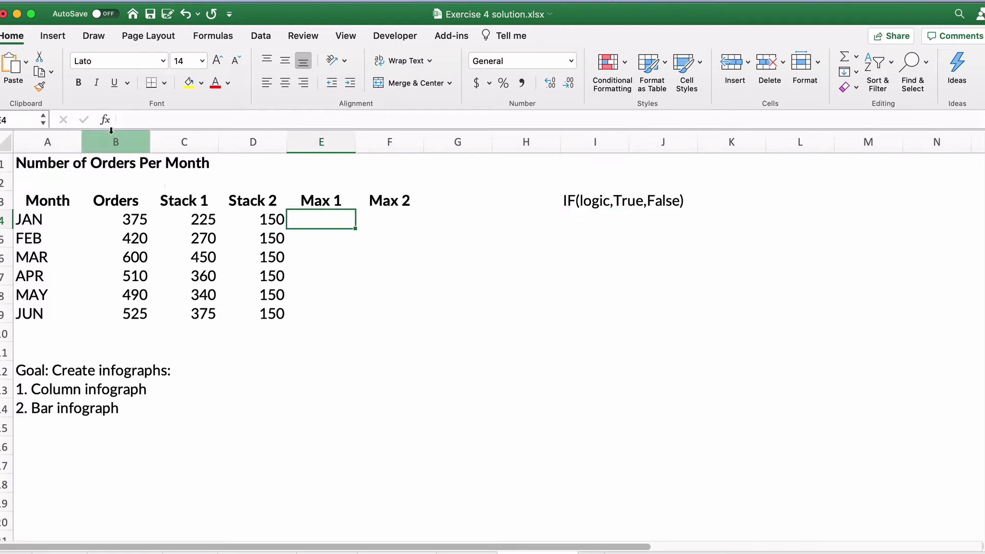
{"action": "left_click", "coordinate": [105, 120]}
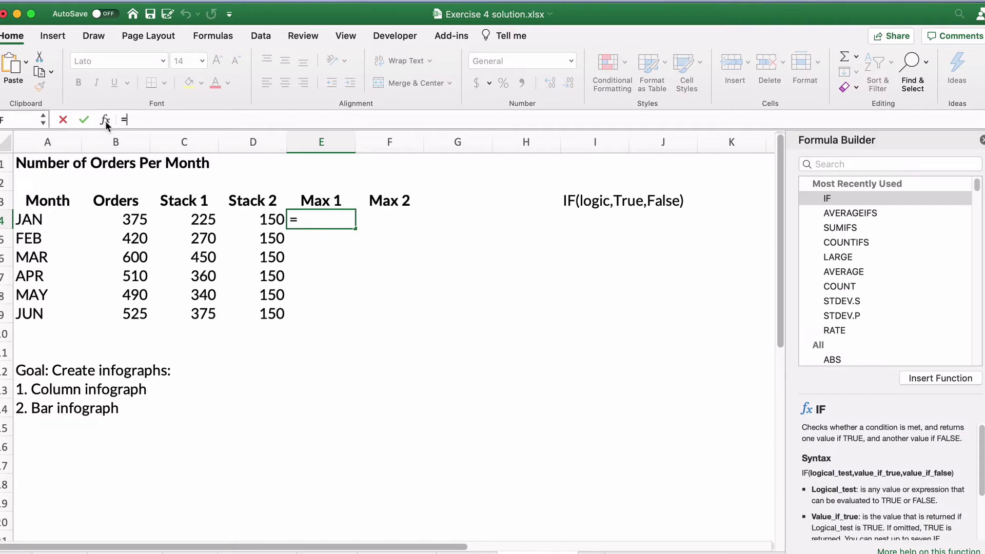
{"action": "double_click", "coordinate": [827, 200]}
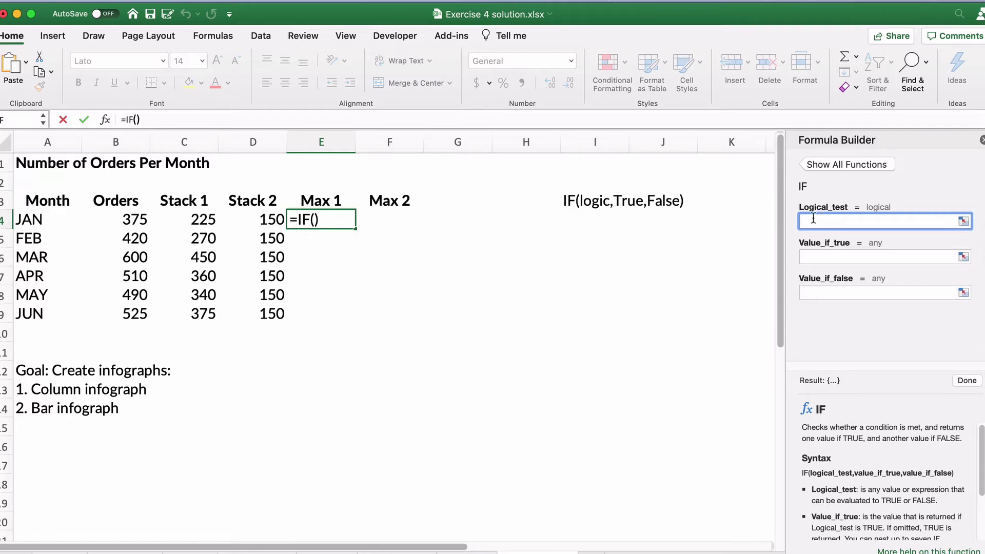
{"action": "left_click", "coordinate": [127, 220]}
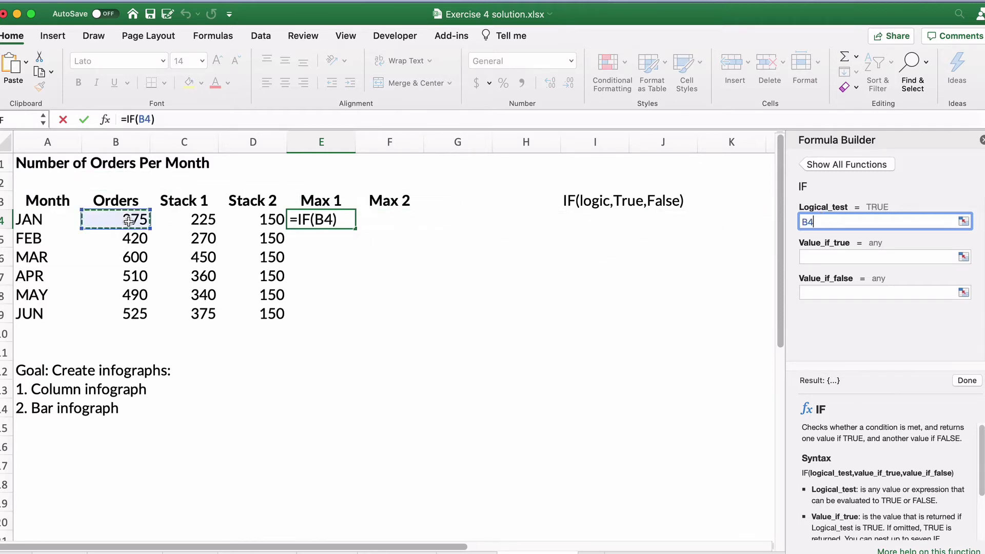
{"action": "type", "text": "=max("}
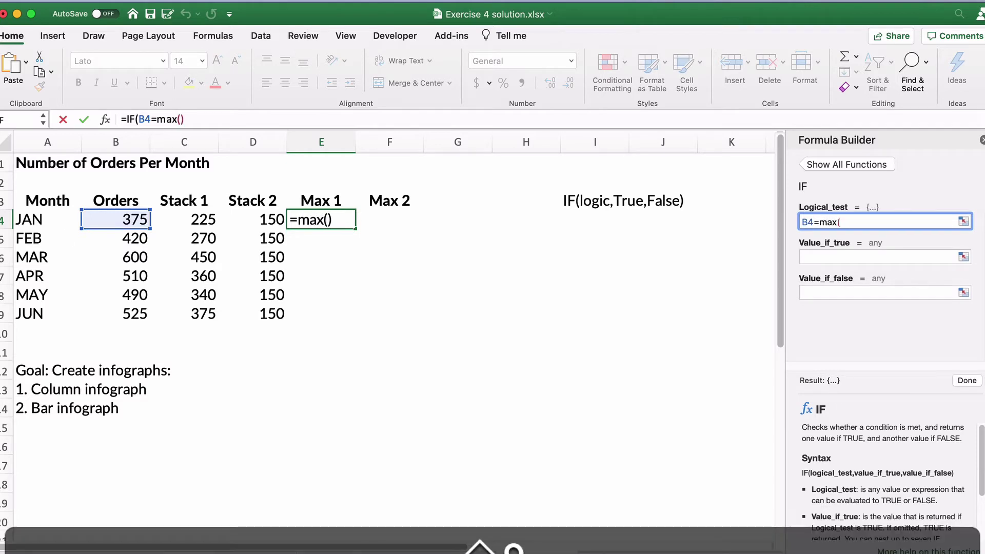
{"action": "left_click", "coordinate": [120, 224]}
{"action": "left_click_drag", "start_coordinate": [120, 225], "coordinate": [110, 318]}
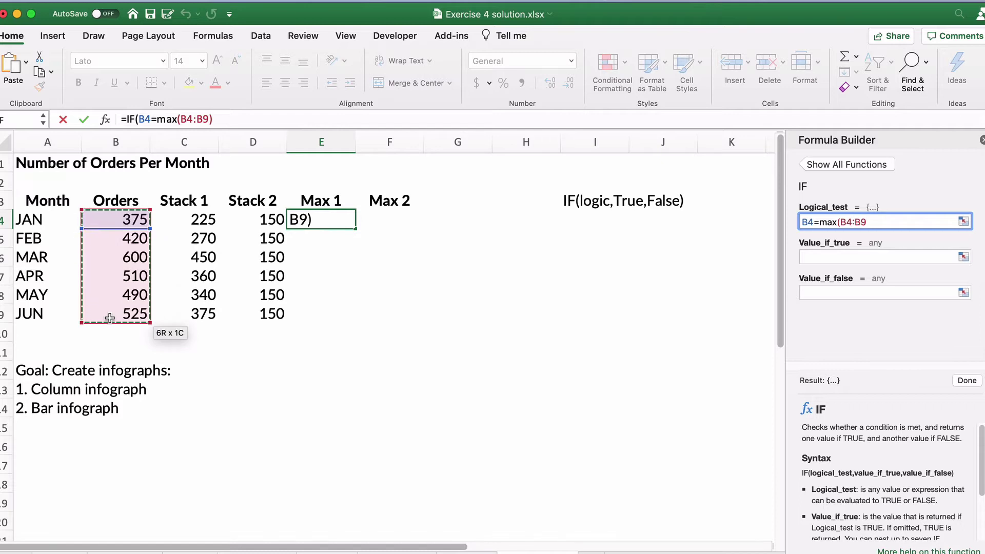
{"action": "key", "text": "F4"}
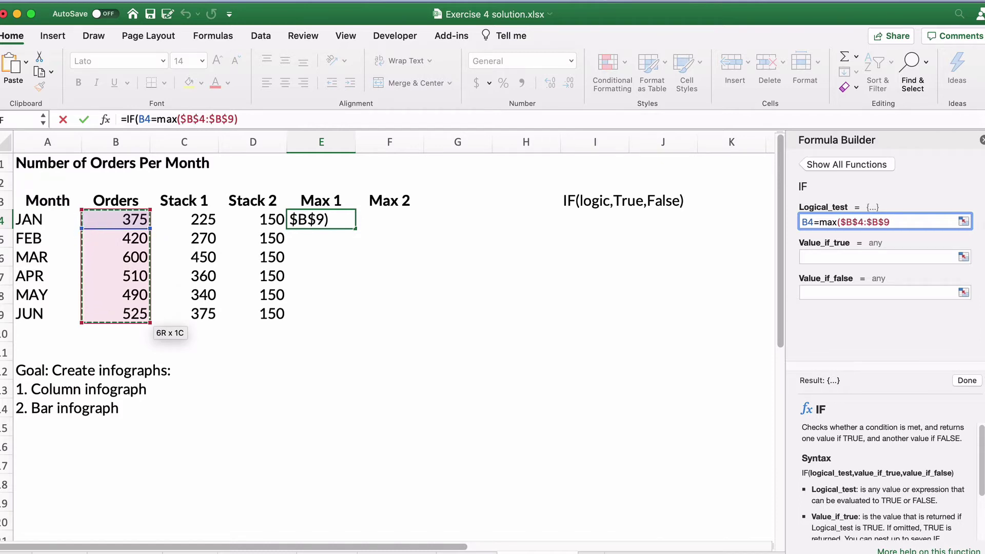
{"action": "type", "text": ")"}
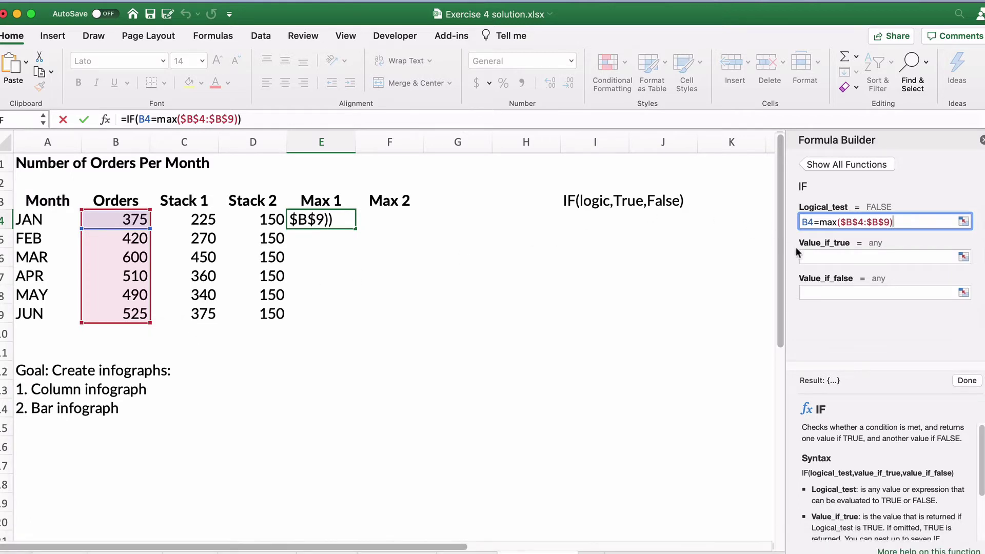
Complete E4's IF function with C4 as the value if true and 0 as the value if false.
{"action": "left_click", "coordinate": [807, 255]}
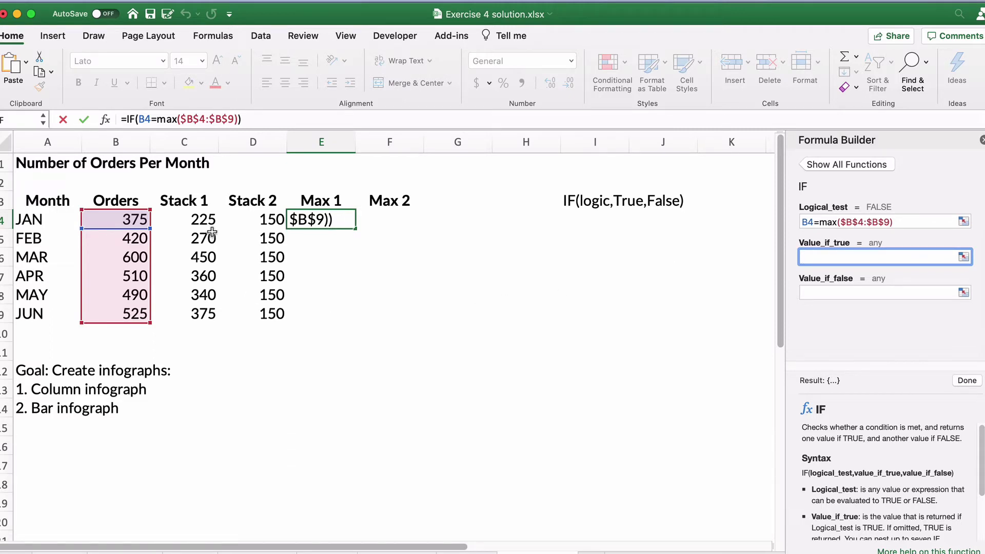
{"action": "left_click", "coordinate": [203, 219]}
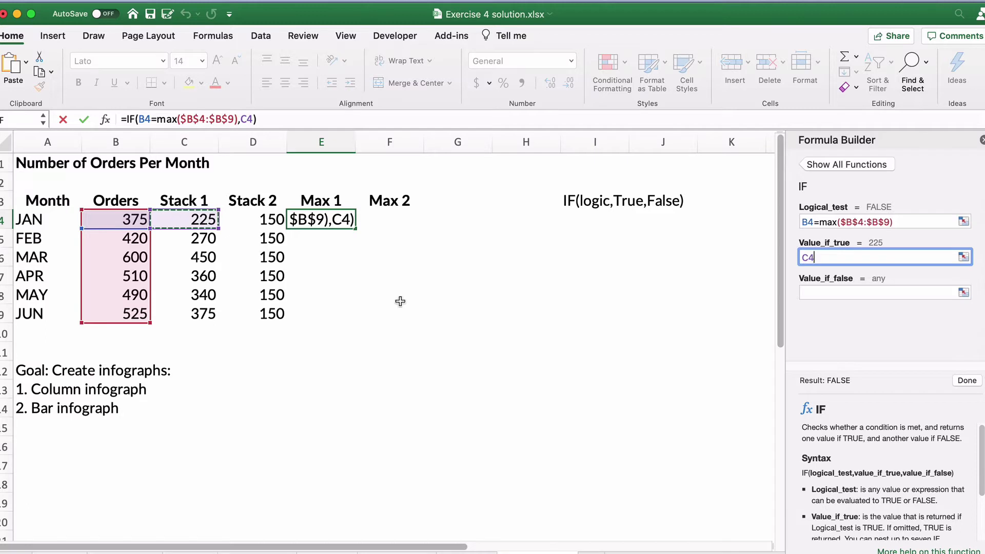
{"action": "left_click", "coordinate": [810, 293]}
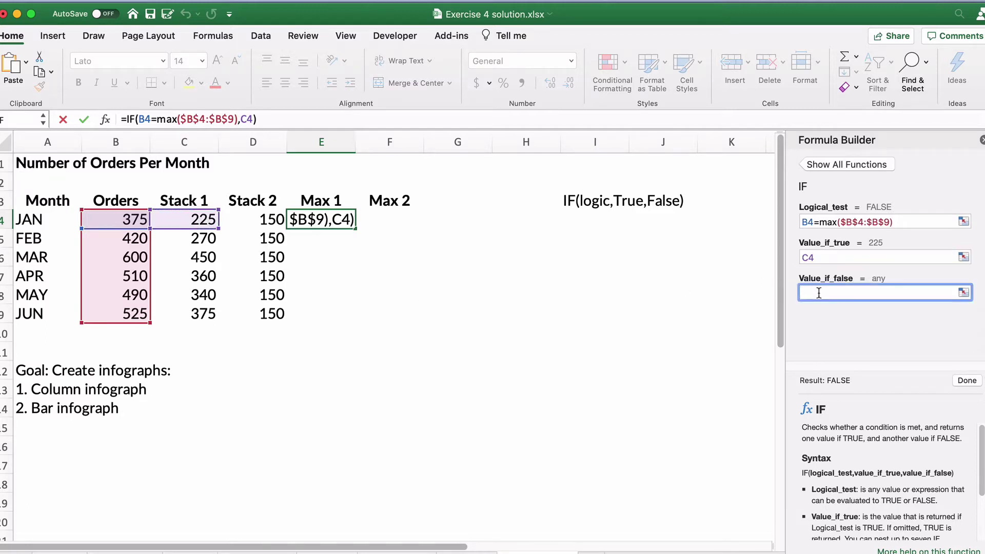
{"action": "type", "text": "0"}
{"action": "key", "text": "Return"}
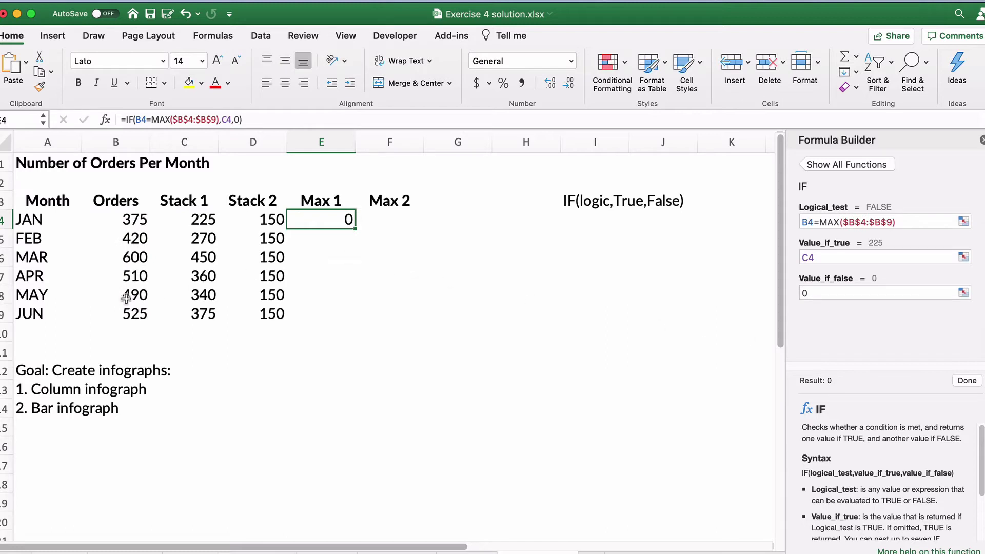
Copy the Max 1 formula from E4 down through JUN in E9.
{"action": "left_click_drag", "start_coordinate": [129, 258], "coordinate": [182, 258]}
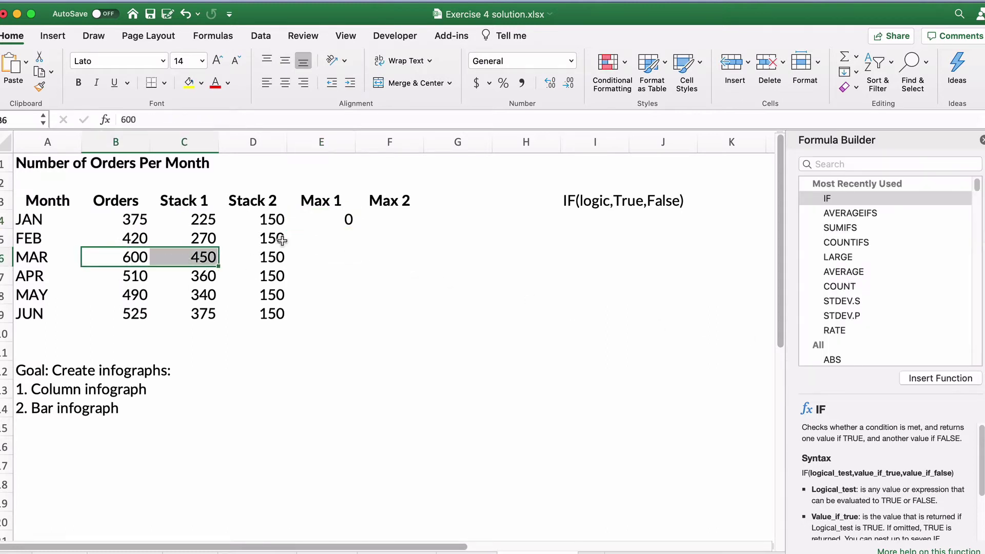
{"action": "left_click", "coordinate": [331, 219]}
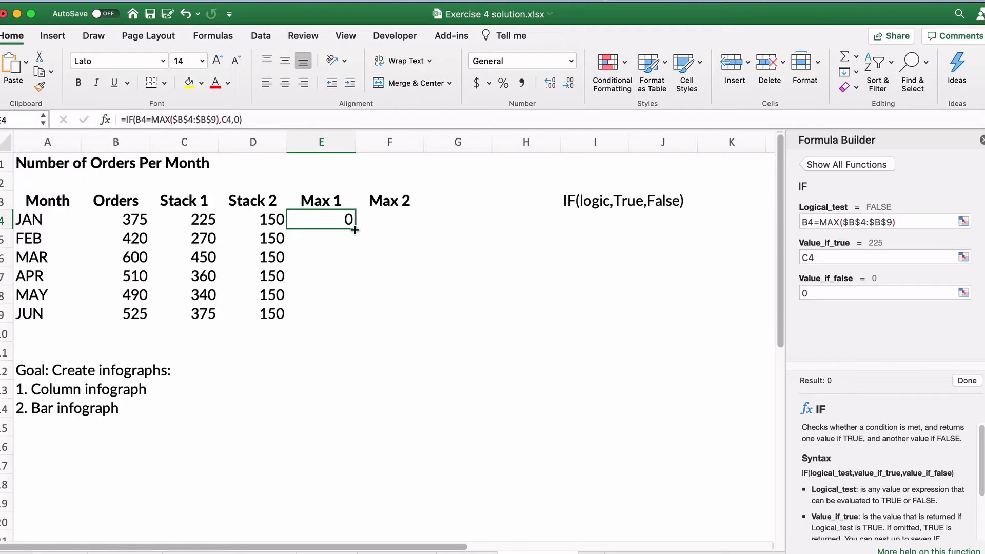
{"action": "left_click_drag", "start_coordinate": [354, 230], "coordinate": [351, 322]}
{"action": "left_click", "coordinate": [318, 348]}
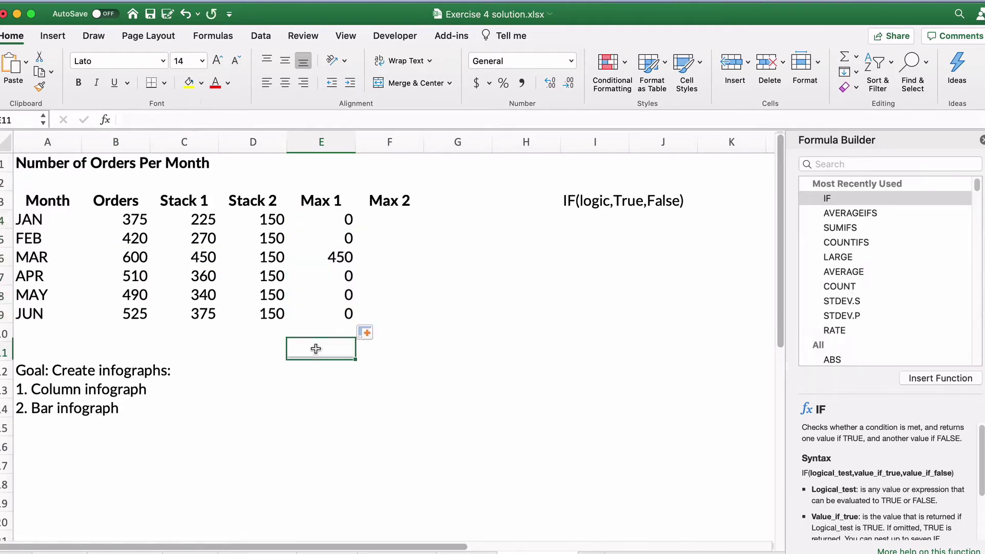
Check March's Max 1 formula against its Orders and Stack 1 values.
{"action": "left_click", "coordinate": [328, 255]}
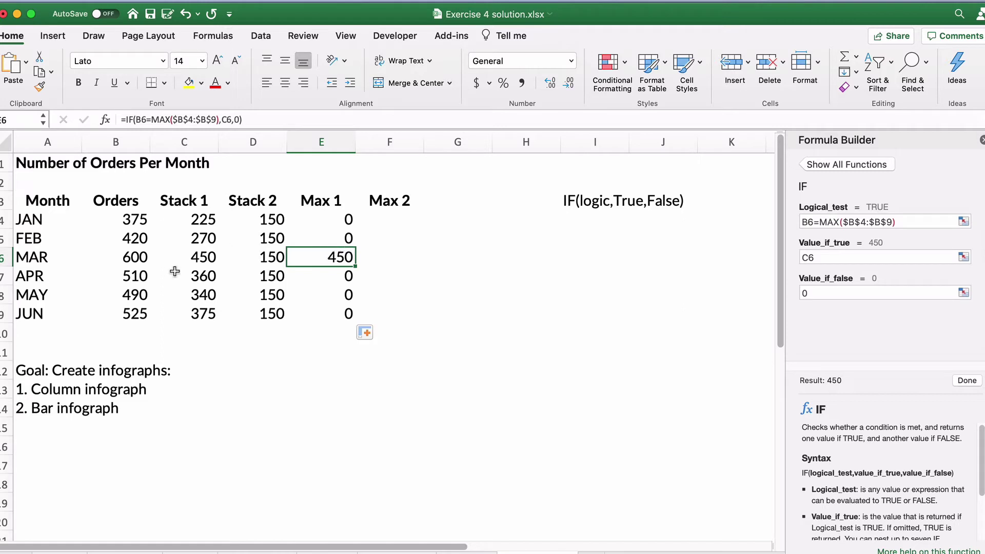
{"action": "left_click", "coordinate": [136, 260]}
{"action": "left_click", "coordinate": [199, 256]}
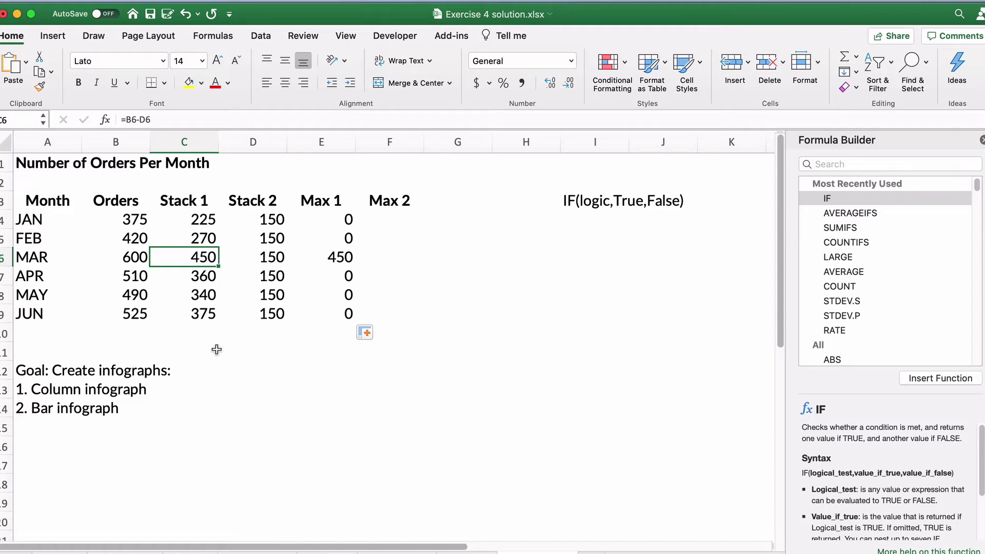
Start an IF function in F4 for Max 2 with the logical test B4=max($B$4:$B$9).
{"action": "left_click", "coordinate": [387, 218]}
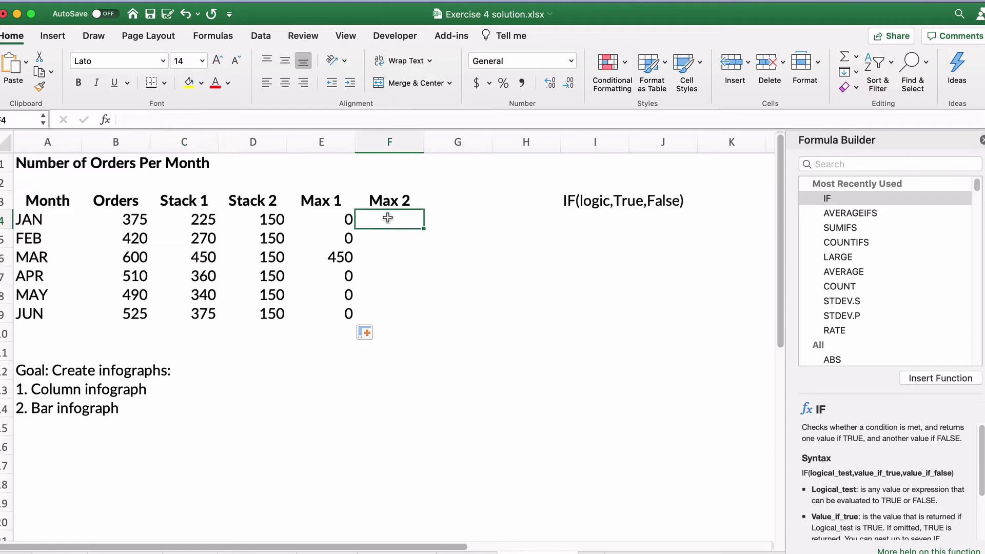
{"action": "double_click", "coordinate": [872, 203]}
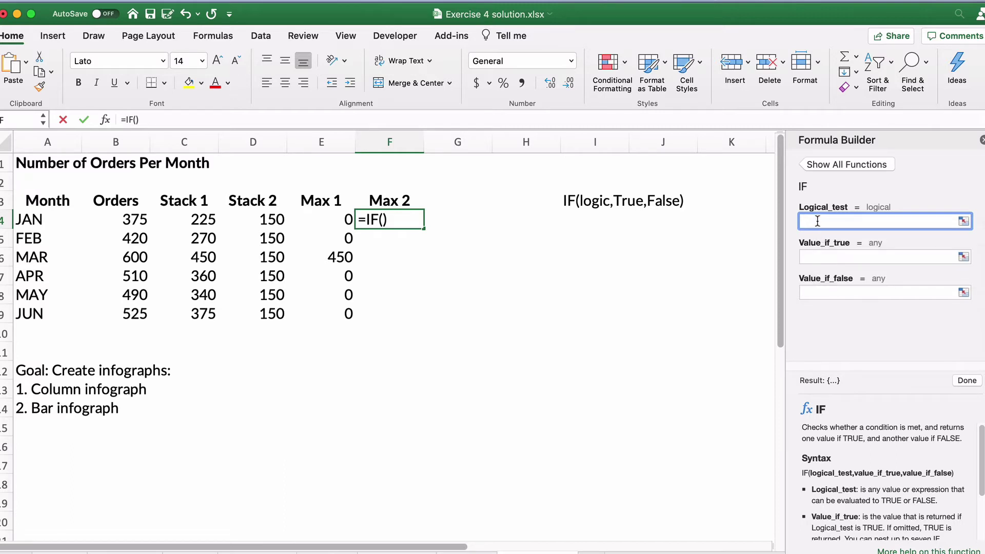
{"action": "left_click", "coordinate": [140, 220]}
{"action": "type", "text": "="}
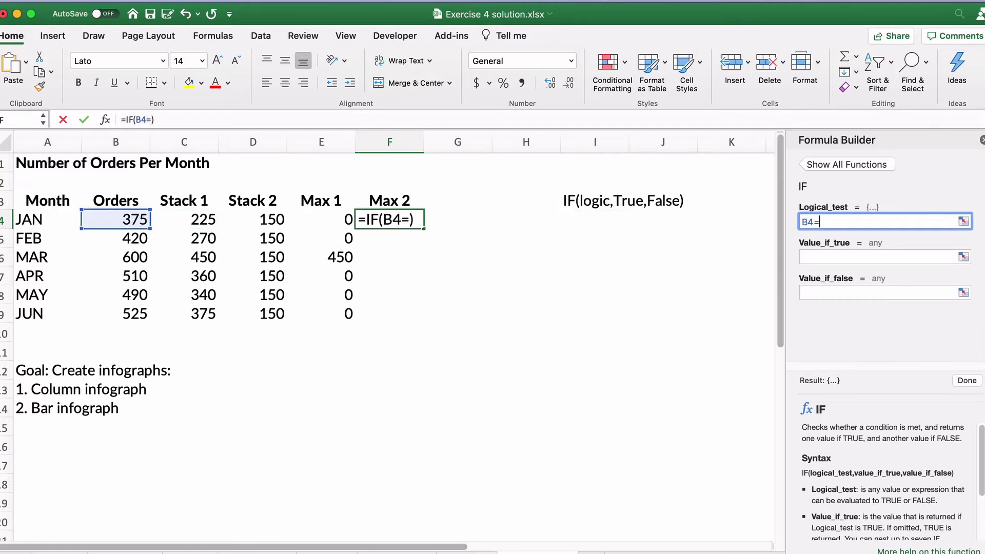
{"action": "type", "text": "max("}
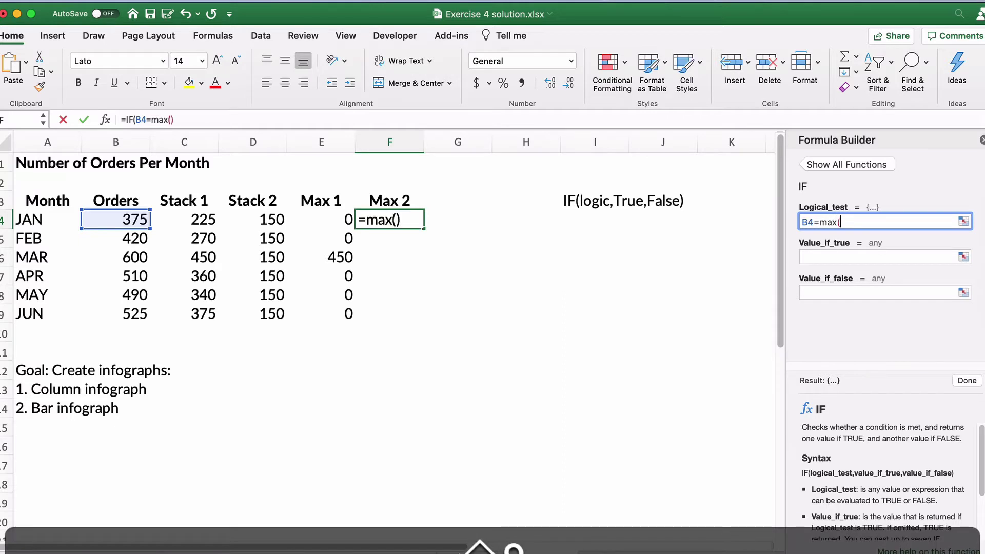
{"action": "left_click_drag", "start_coordinate": [94, 218], "coordinate": [96, 310]}
{"action": "key", "text": "super+t"}
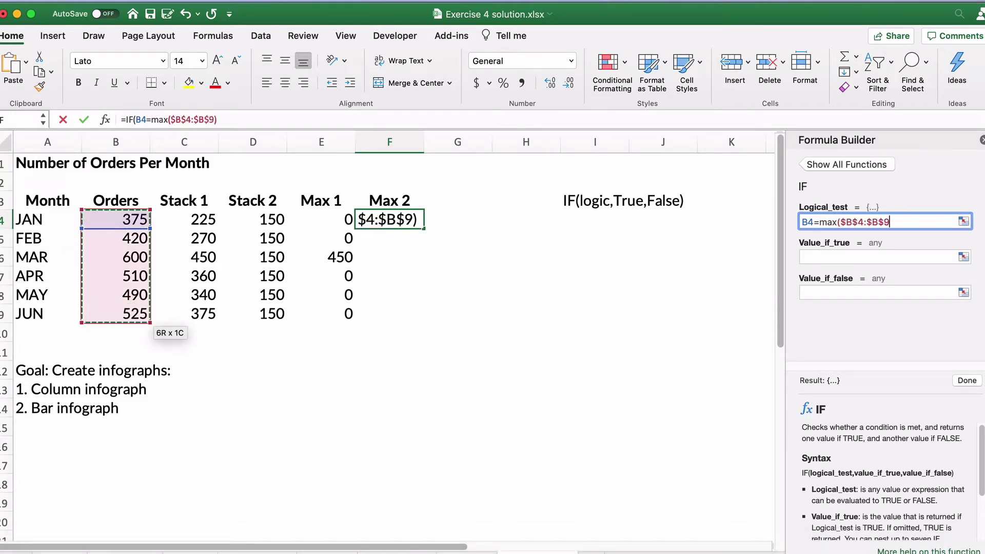
{"action": "type", "text": ")"}
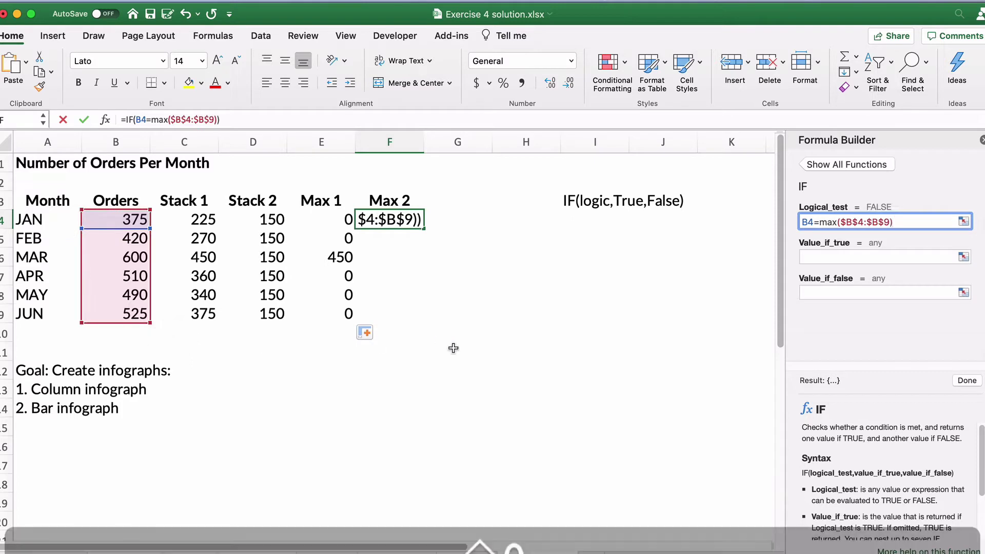
Complete F4's IF function with D4 if true and 0 if false, and copy the formula down through JUN.
{"action": "left_click", "coordinate": [819, 257]}
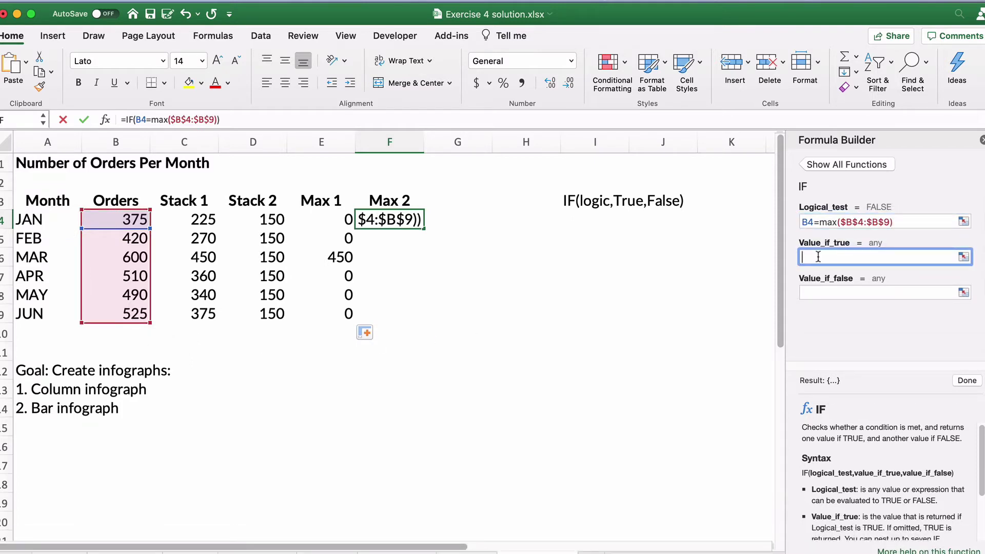
{"action": "left_click", "coordinate": [275, 220]}
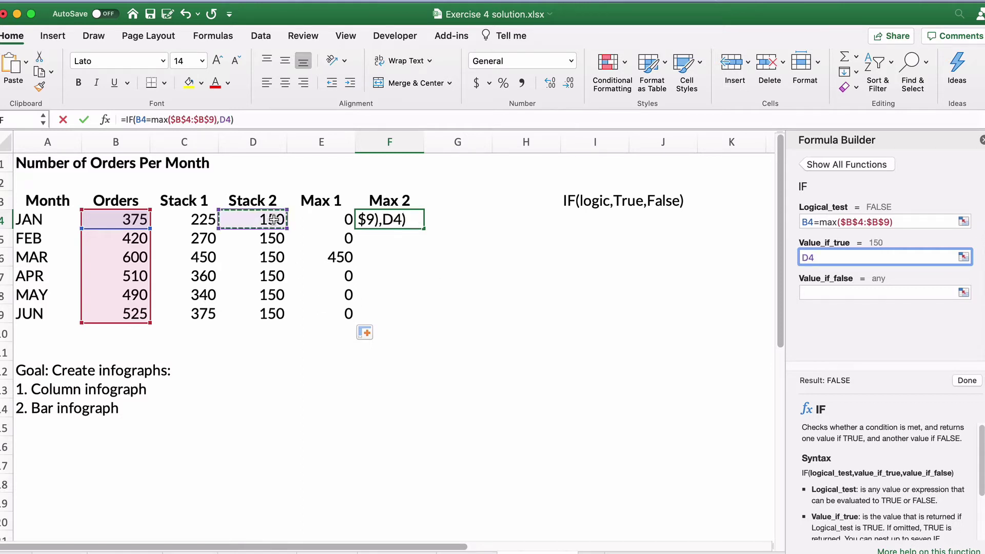
{"action": "left_click", "coordinate": [821, 293]}
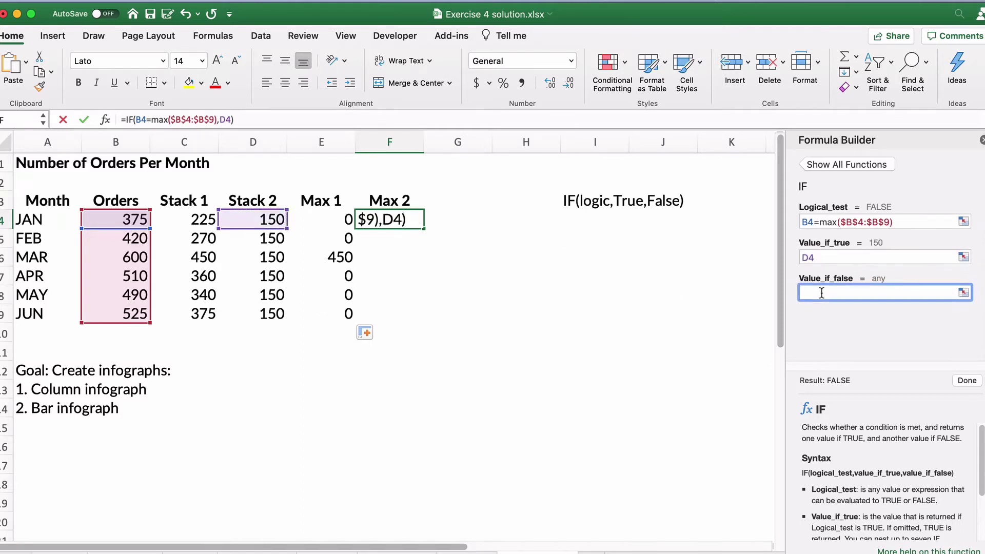
{"action": "type", "text": "0"}
{"action": "left_click", "coordinate": [964, 380]}
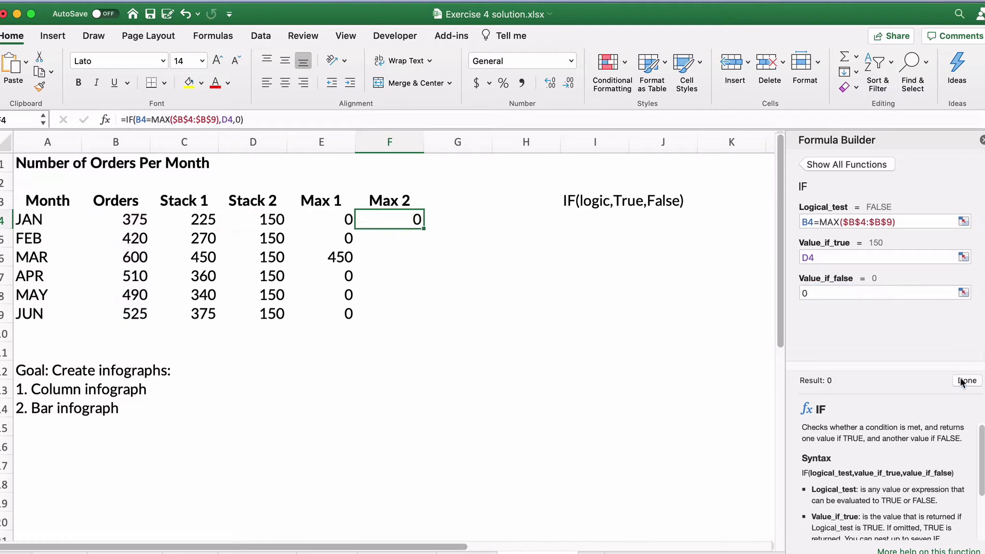
{"action": "double_click", "coordinate": [424, 229]}
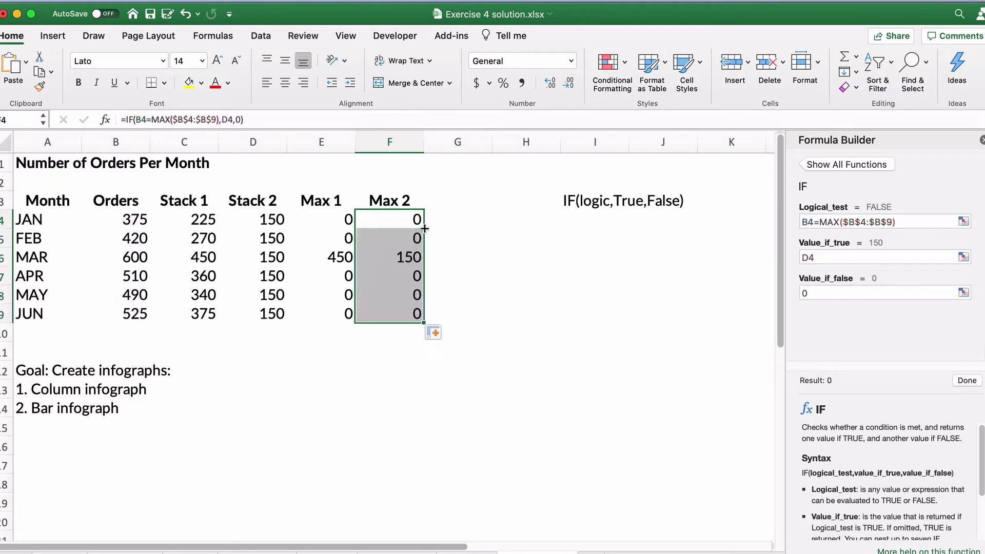
{"action": "left_click", "coordinate": [363, 353]}
Review March's values across the Orders, Stack and Max columns.
{"action": "left_click", "coordinate": [128, 258]}
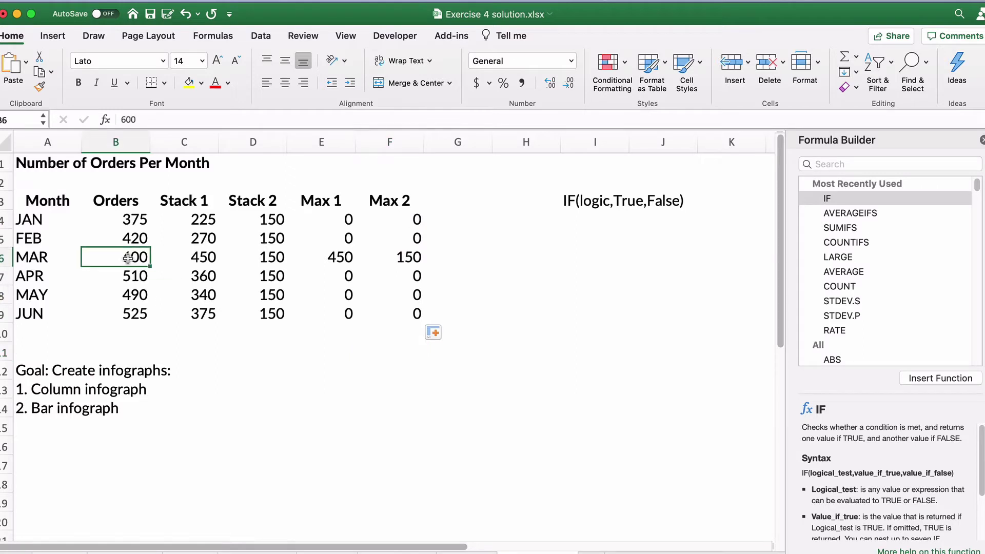
{"action": "left_click_drag", "start_coordinate": [129, 258], "coordinate": [399, 259]}
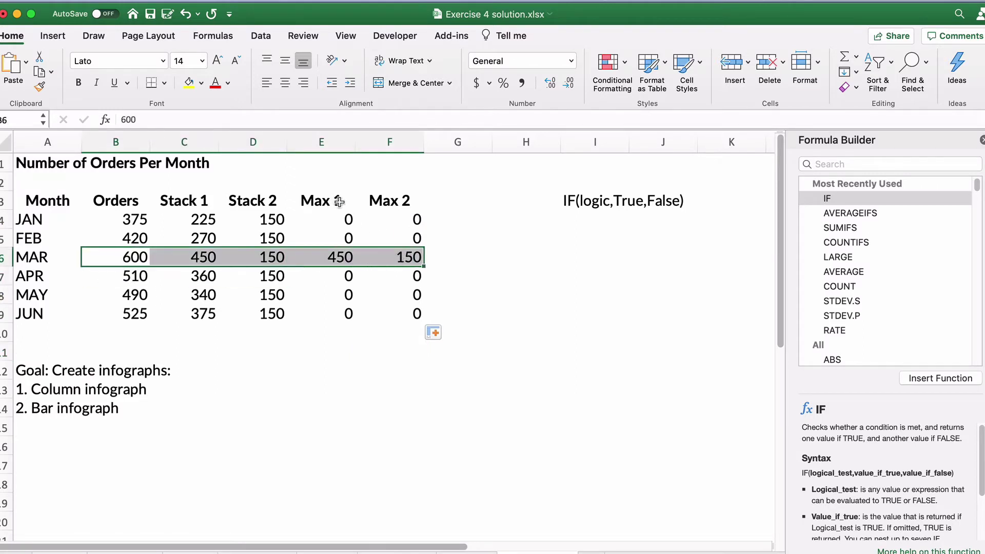
{"action": "left_click", "coordinate": [283, 406]}
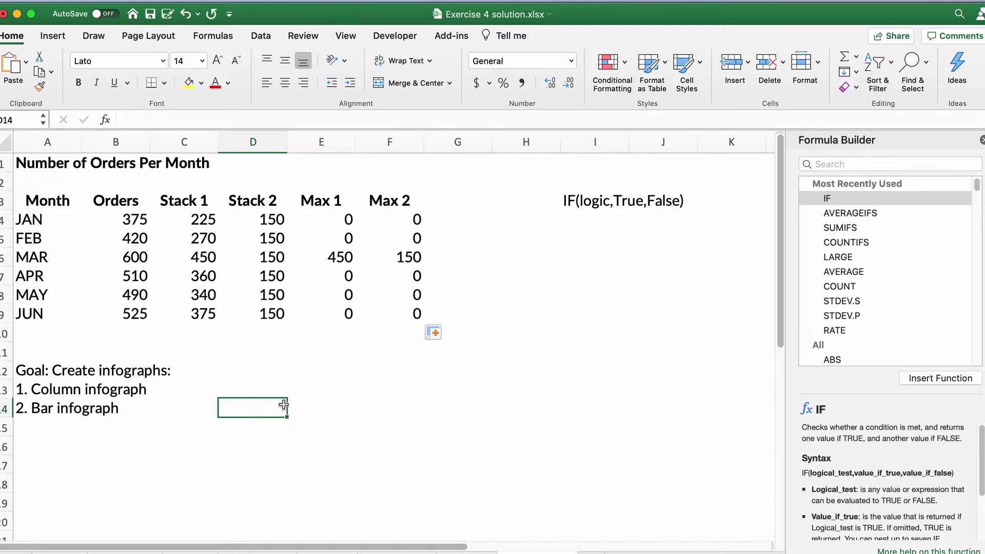
Test the Max formulas by setting JUN's Orders to 700, inspect E9:F9, and undo the change.
{"action": "left_click", "coordinate": [129, 315]}
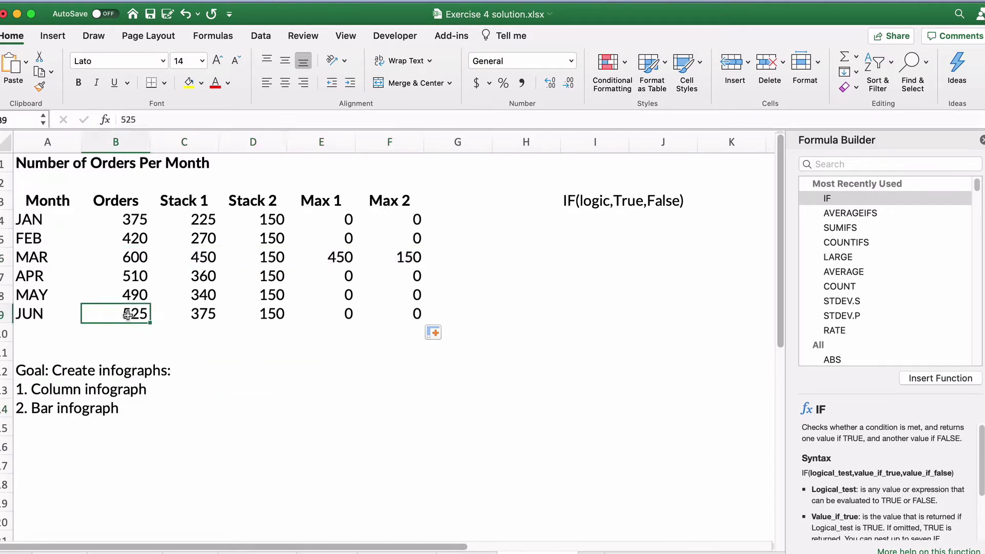
{"action": "type", "text": "700"}
{"action": "key", "text": "Return"}
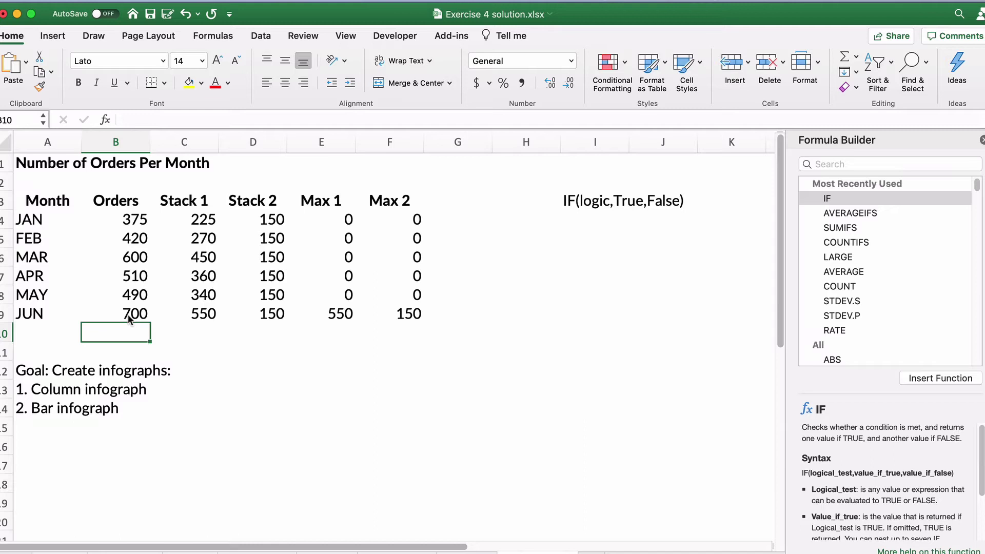
{"action": "left_click", "coordinate": [343, 309]}
{"action": "left_click_drag", "start_coordinate": [343, 309], "coordinate": [411, 313]}
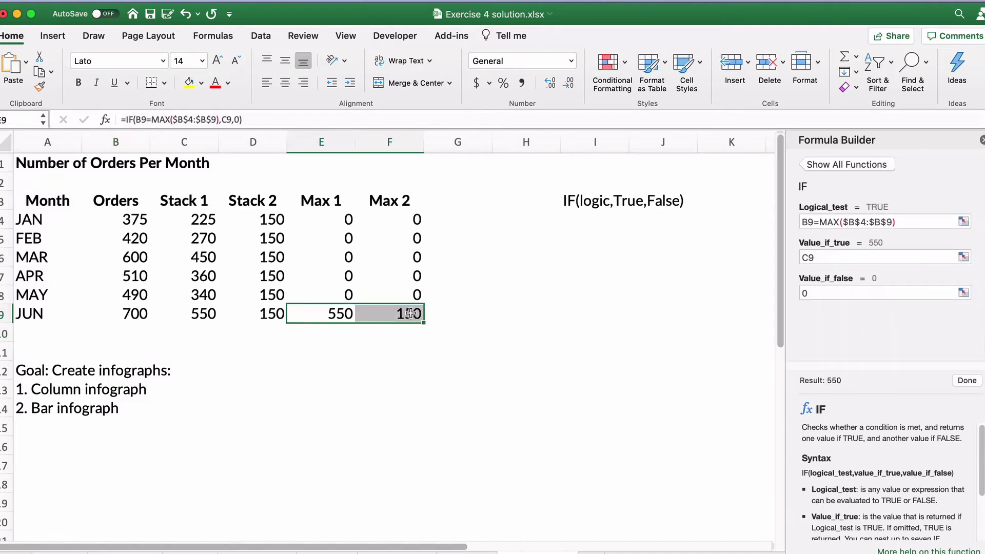
{"action": "key", "text": "super+z"}
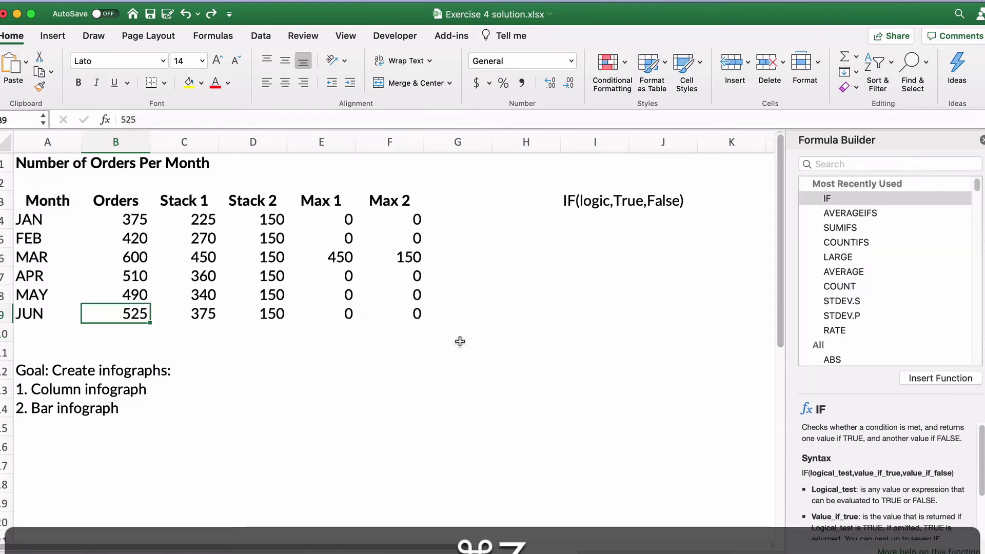
Insert a 2-D stacked column chart from the monthly data in A3:F9, including the header row.
{"action": "left_click", "coordinate": [454, 410]}
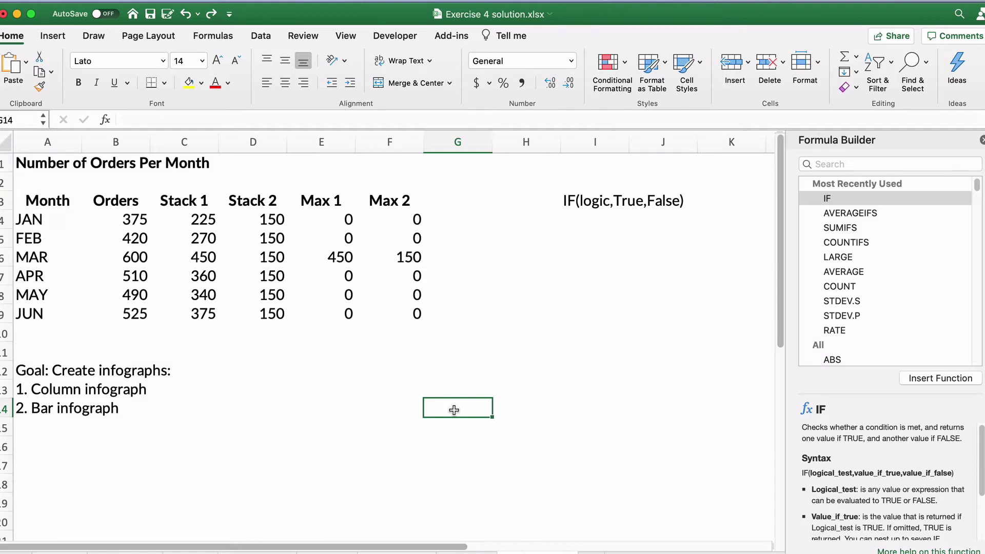
{"action": "left_click", "coordinate": [55, 201]}
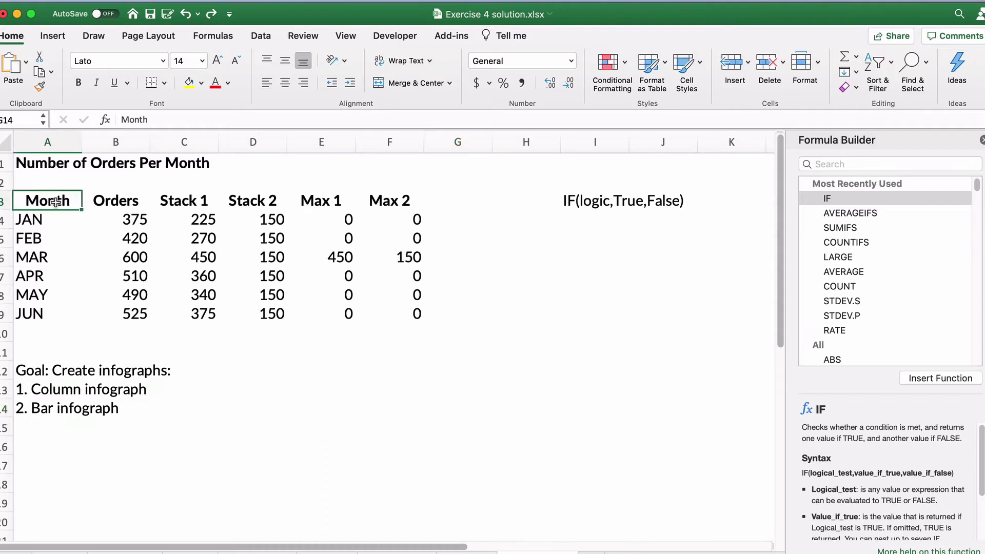
{"action": "left_click_drag", "start_coordinate": [56, 202], "coordinate": [387, 306]}
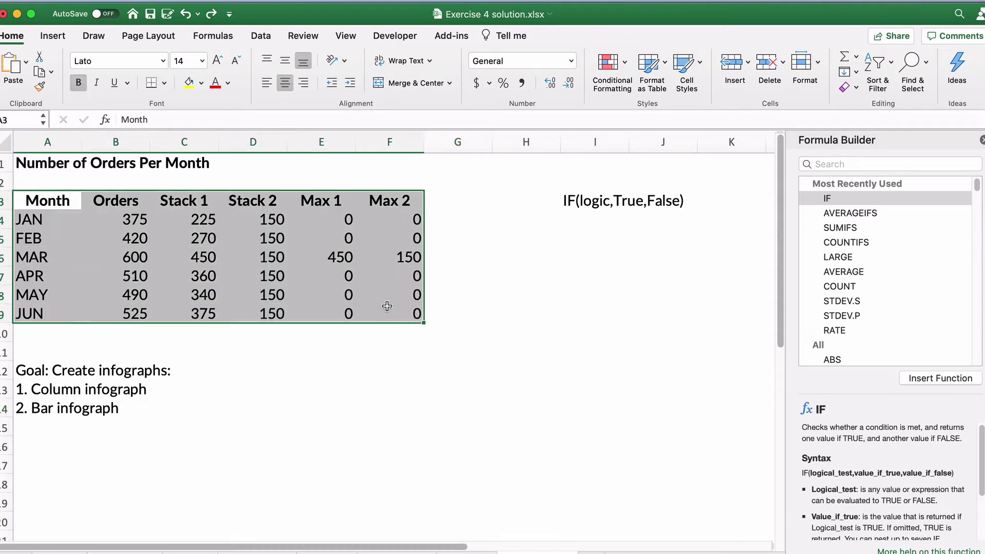
{"action": "left_click", "coordinate": [57, 36]}
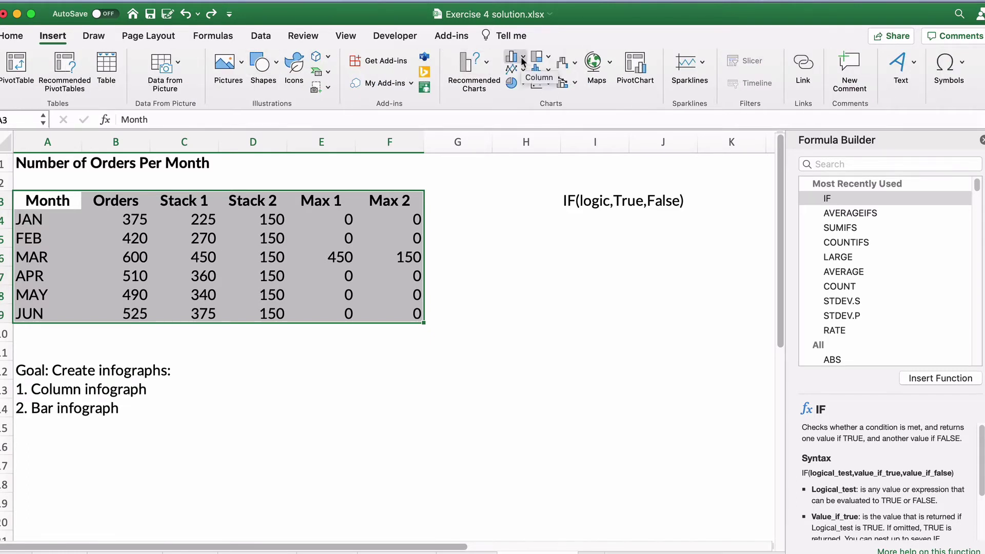
{"action": "left_click", "coordinate": [523, 60]}
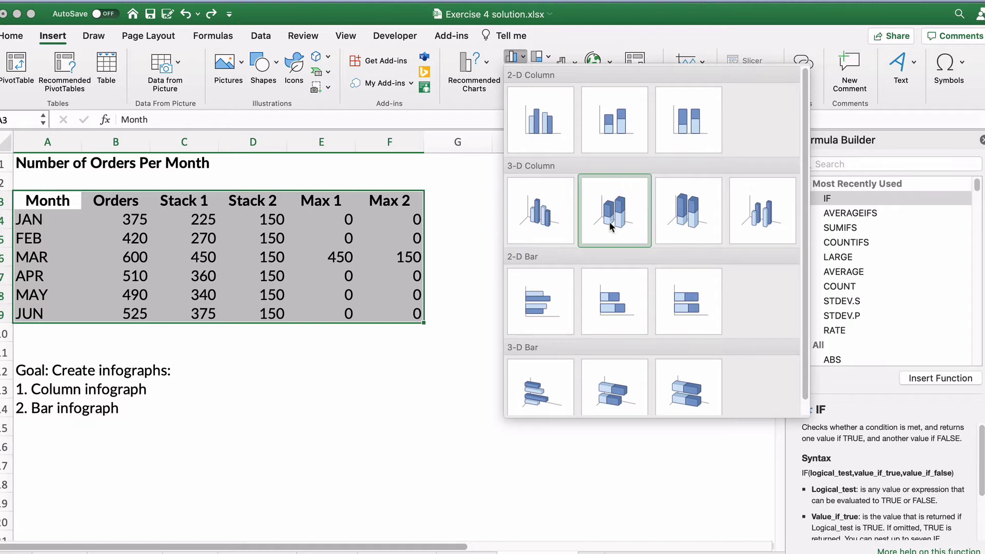
{"action": "left_click", "coordinate": [611, 130]}
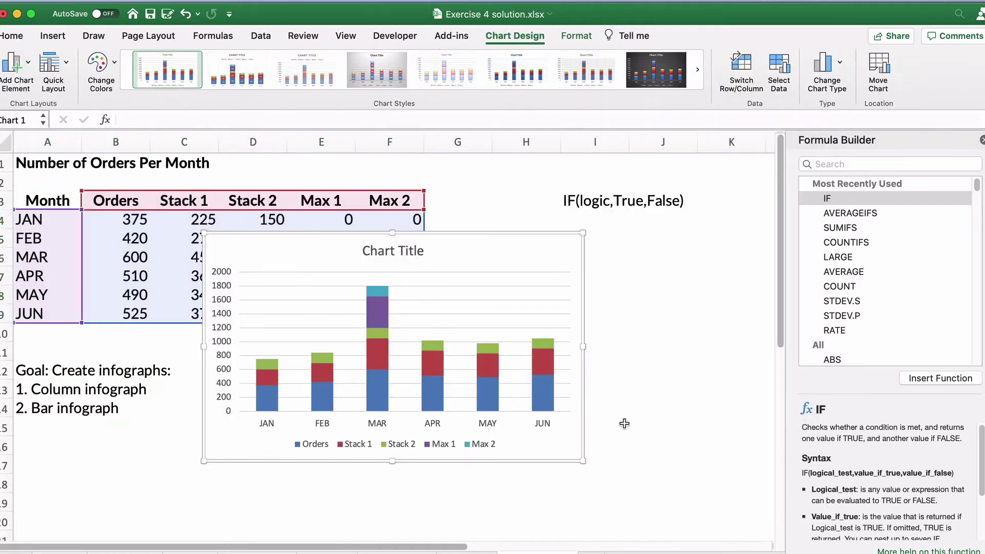
Move the chart below the Goal notes and enlarge it to span roughly columns B to I.
{"action": "scroll", "coordinate": [624, 423], "scroll_direction": "down", "scroll_amount": 3}
{"action": "scroll", "coordinate": [625, 423], "scroll_direction": "down", "scroll_amount": 2}
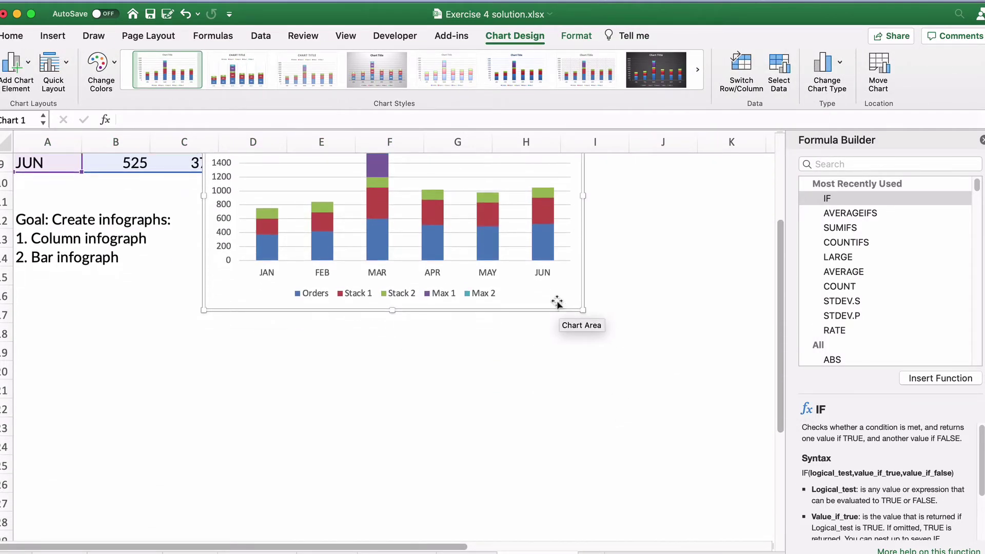
{"action": "left_click_drag", "start_coordinate": [556, 301], "coordinate": [451, 504]}
{"action": "scroll", "coordinate": [534, 452], "scroll_direction": "down", "scroll_amount": 3}
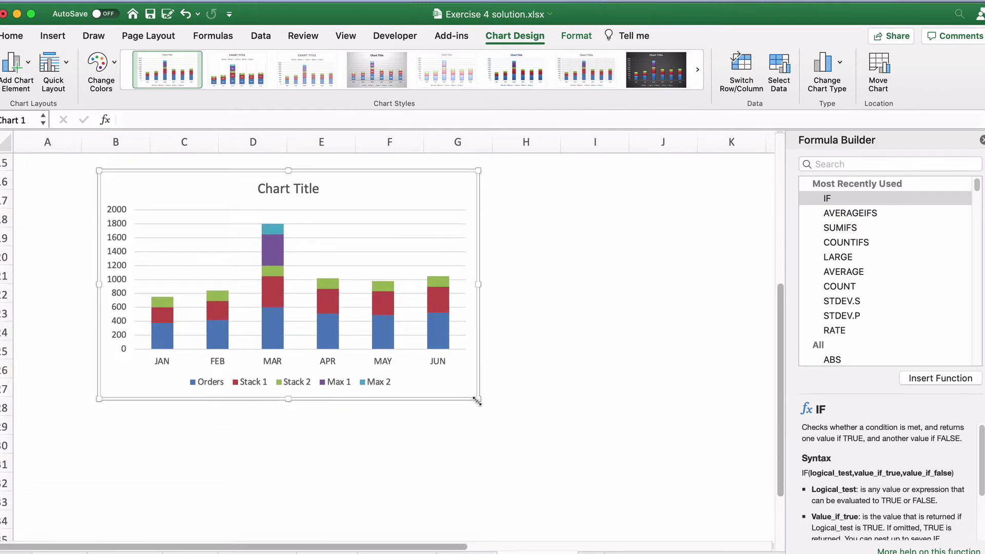
{"action": "left_click_drag", "start_coordinate": [477, 400], "coordinate": [636, 519]}
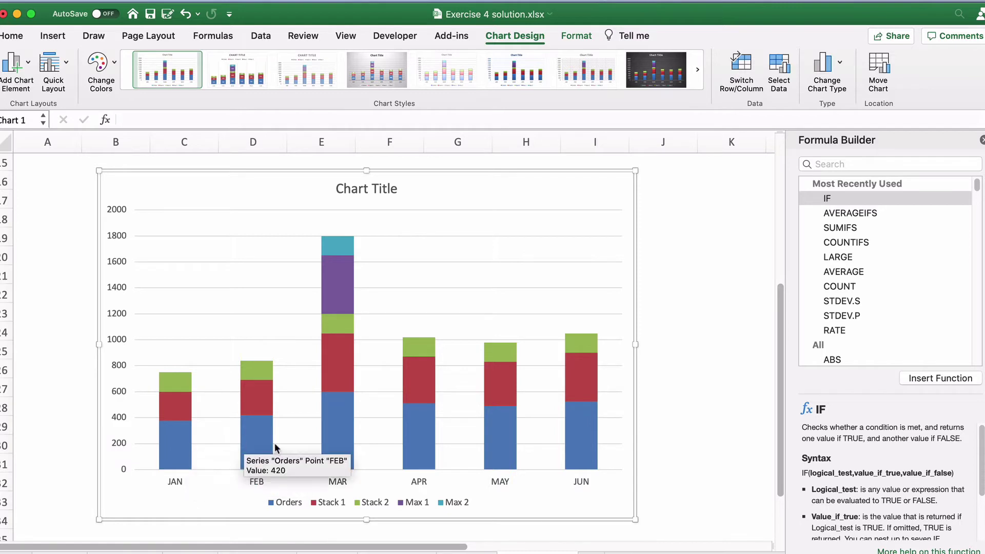
Delete the Orders series directly from the chart and undo the deletion.
{"action": "left_click", "coordinate": [332, 434]}
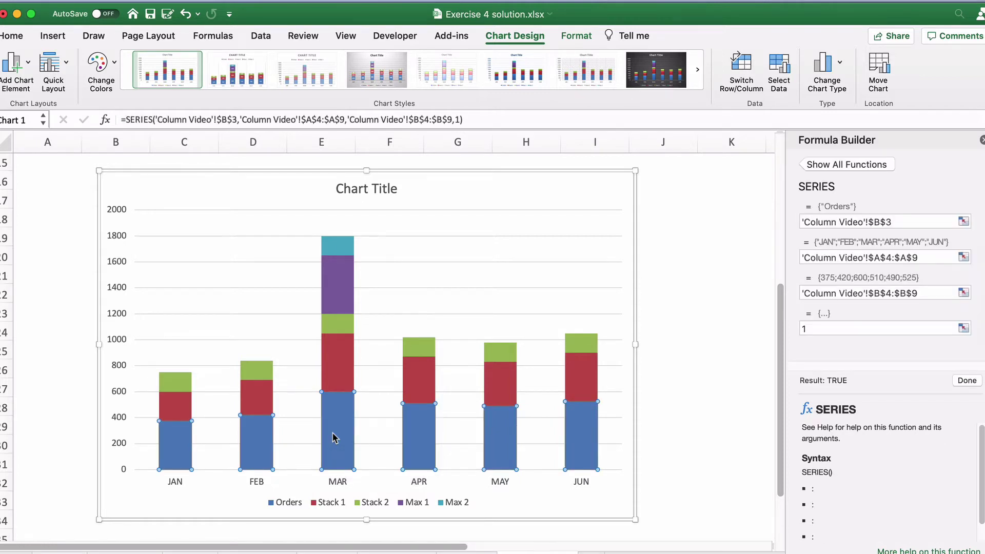
{"action": "key", "text": "Delete"}
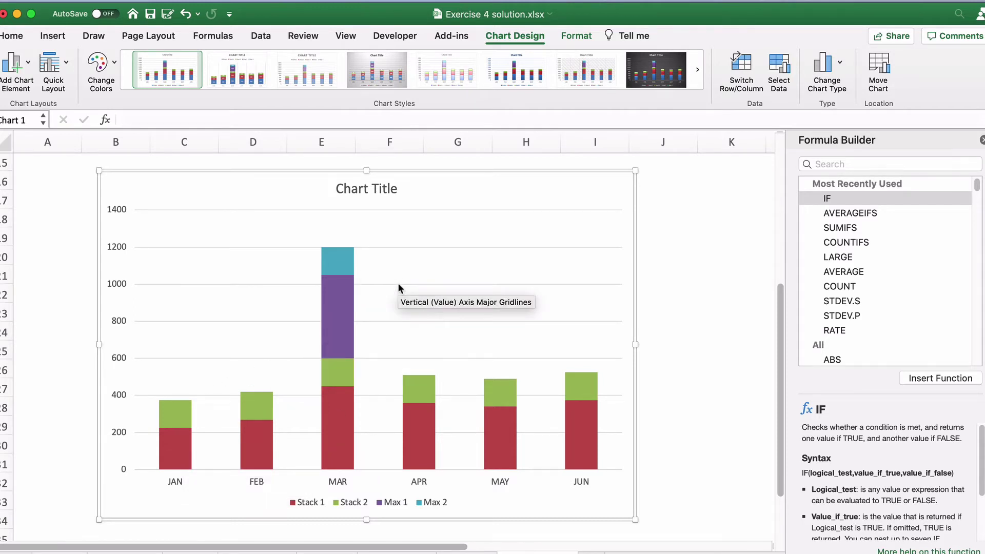
{"action": "key", "text": "super+z"}
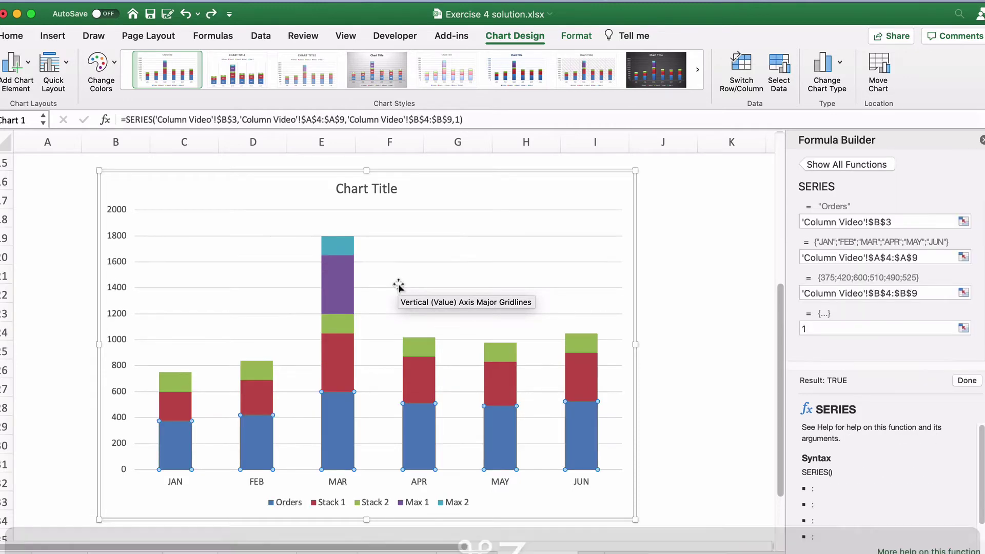
Remove the Orders series from the chart's data source, keeping Stack 1, Stack 2, Max 1 and Max 2.
{"action": "right_click", "coordinate": [416, 268]}
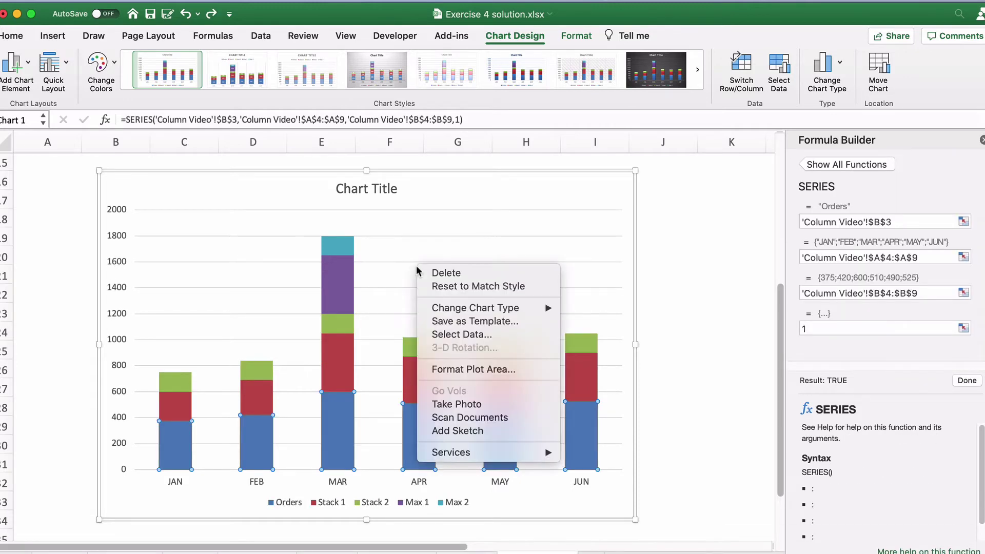
{"action": "left_click", "coordinate": [457, 334]}
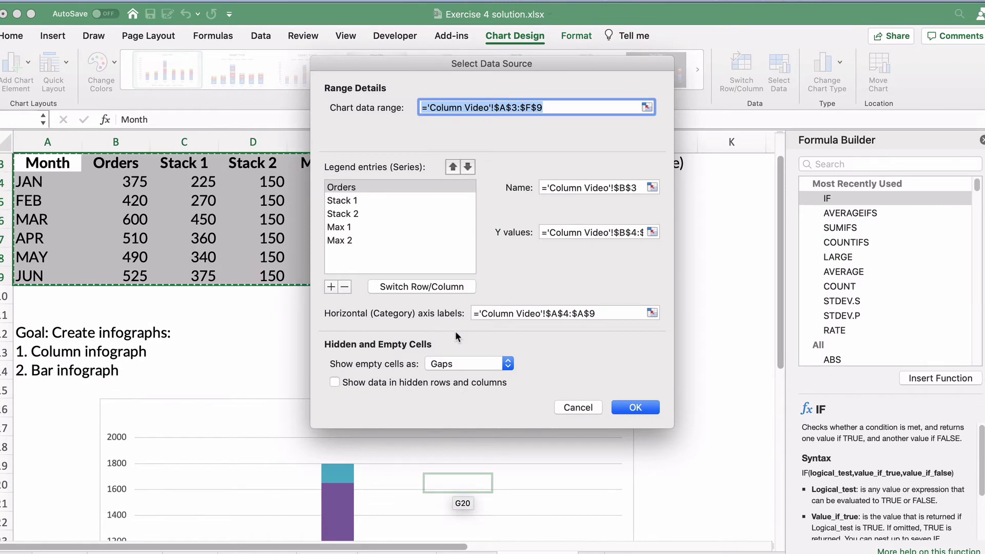
{"action": "left_click", "coordinate": [359, 186]}
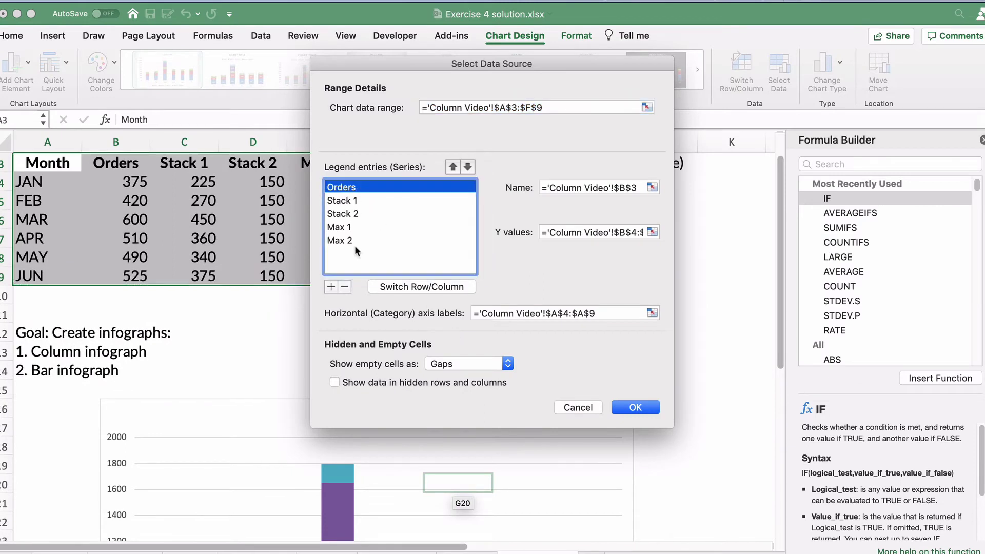
{"action": "left_click", "coordinate": [345, 287]}
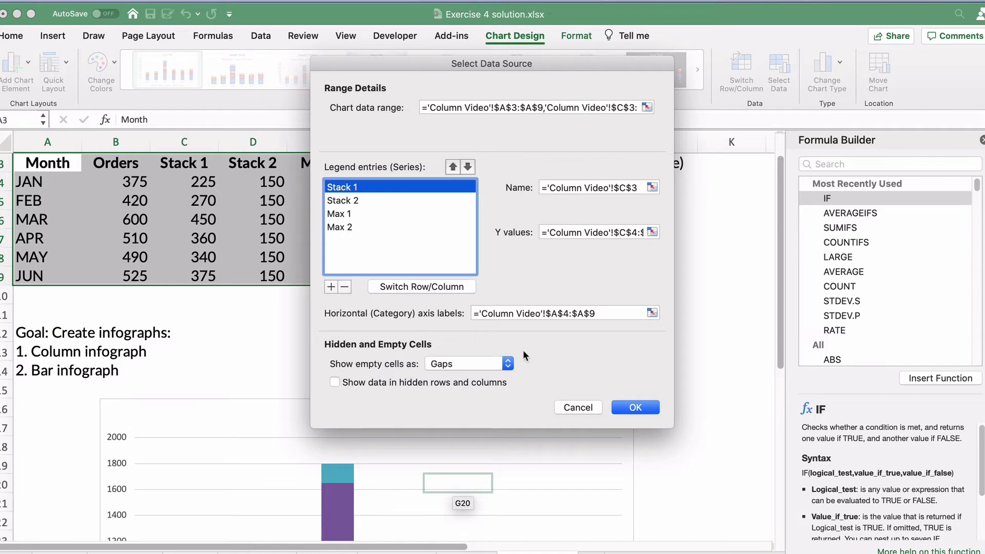
{"action": "left_click", "coordinate": [635, 407]}
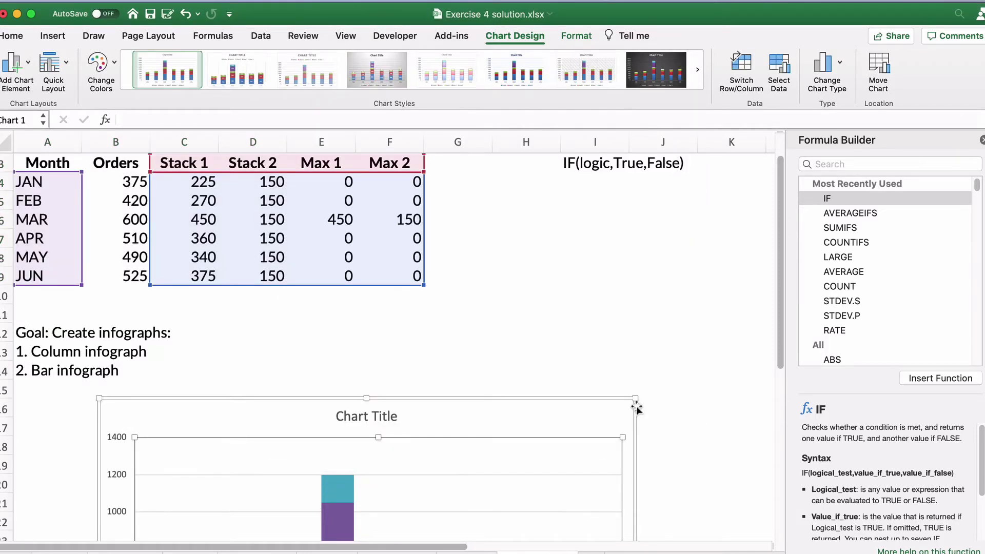
Compare the chart with the source table and examine which column segments belong to Stack 1, Stack 2 and Max 1.
{"action": "scroll", "coordinate": [649, 374], "scroll_direction": "down", "scroll_amount": 4}
{"action": "scroll", "coordinate": [650, 374], "scroll_direction": "up", "scroll_amount": 5}
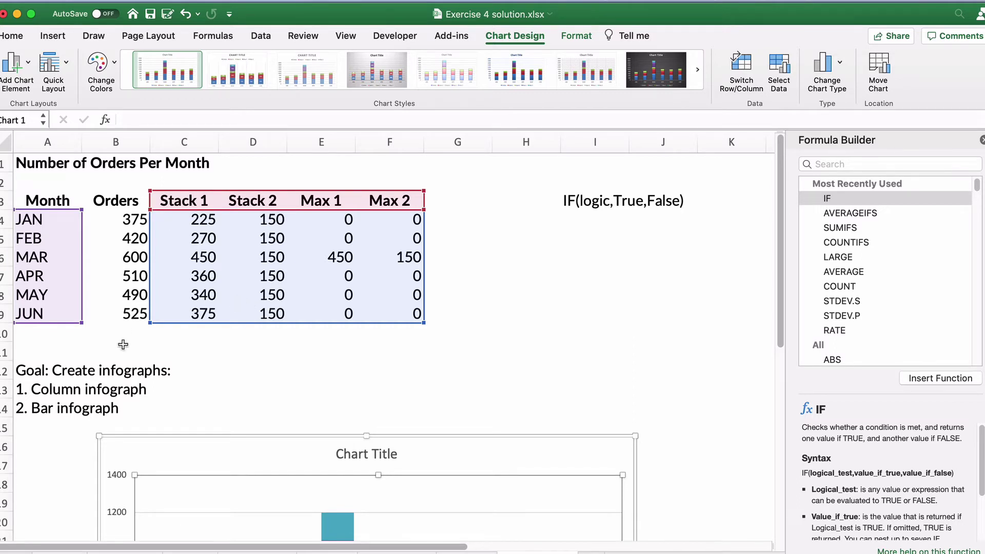
{"action": "scroll", "coordinate": [686, 447], "scroll_direction": "down", "scroll_amount": 10}
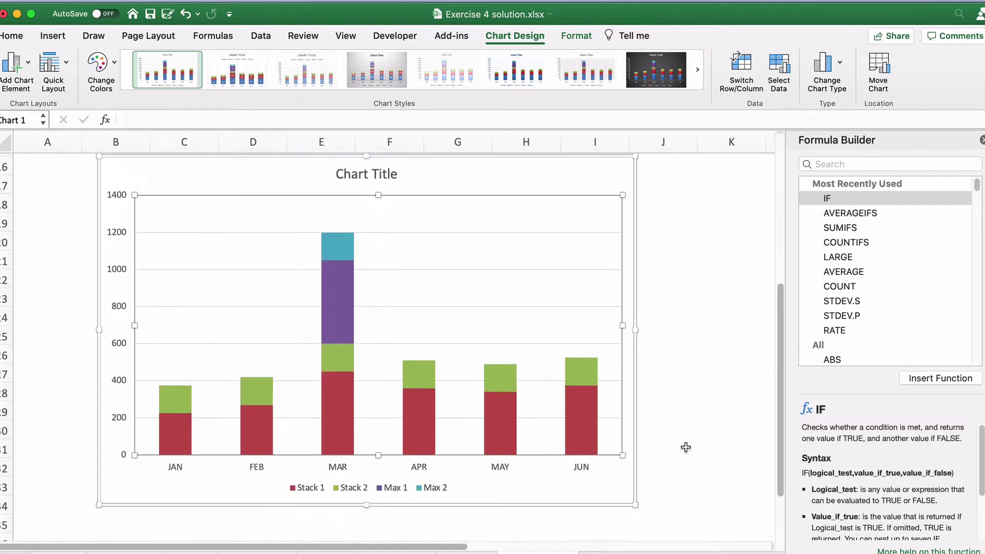
{"action": "left_click", "coordinate": [341, 280]}
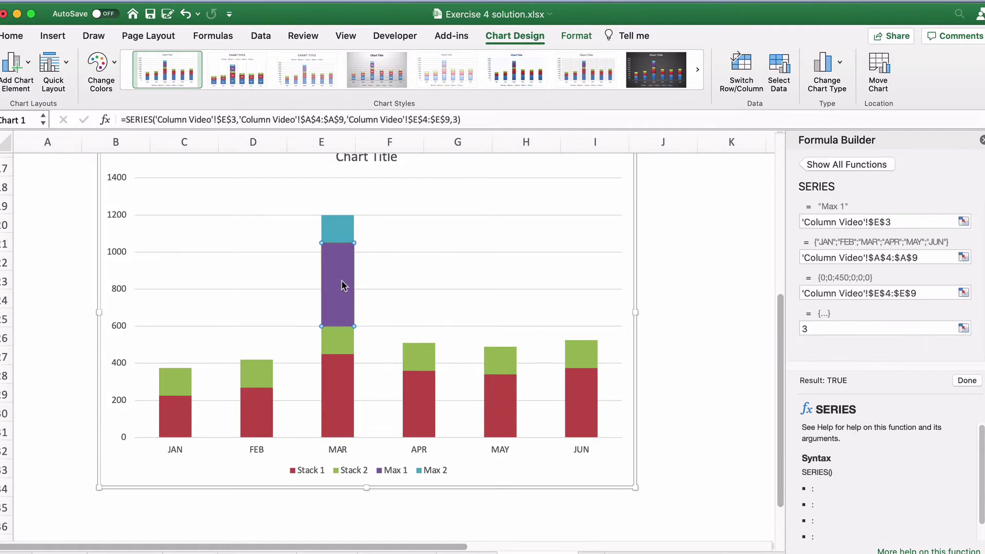
{"action": "left_click", "coordinate": [242, 286]}
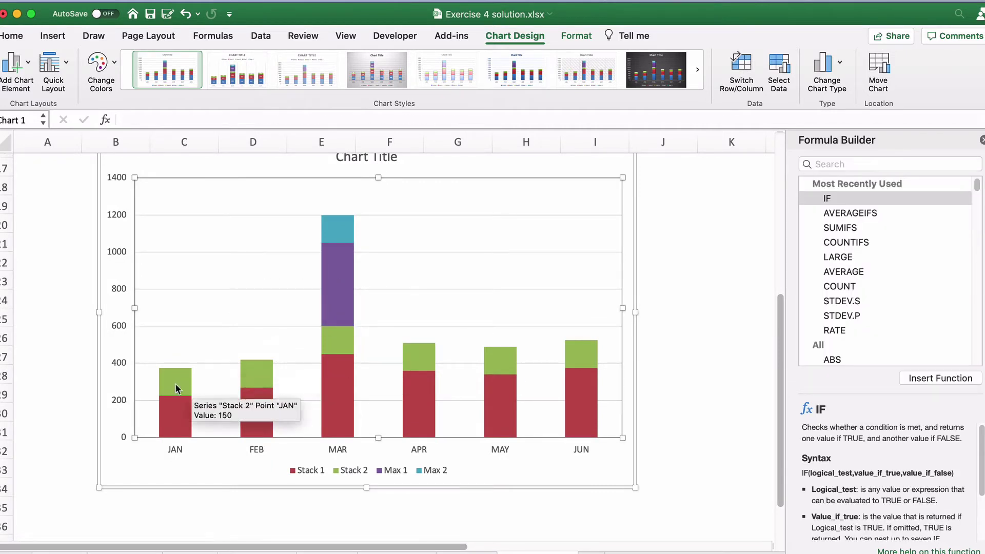
{"action": "left_click", "coordinate": [169, 409]}
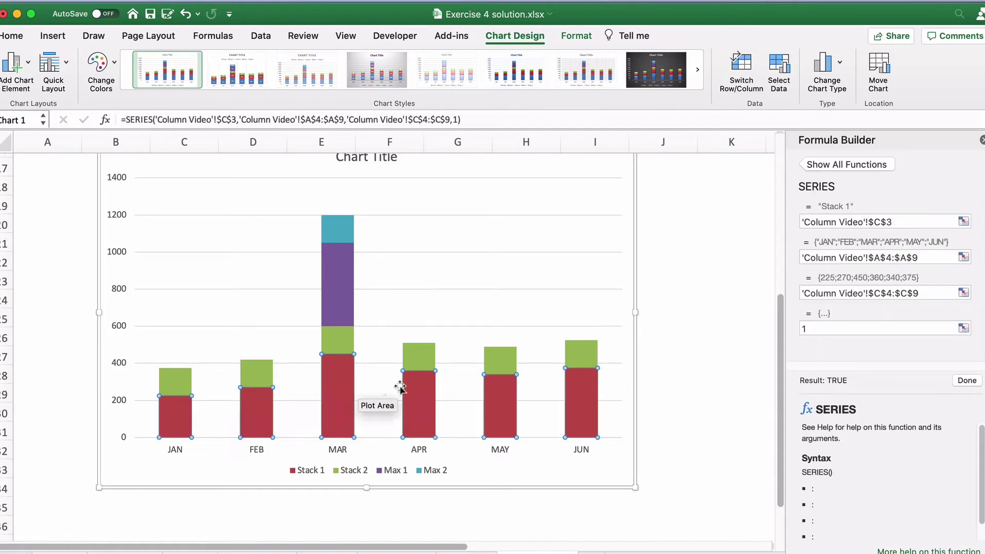
{"action": "left_click", "coordinate": [170, 410]}
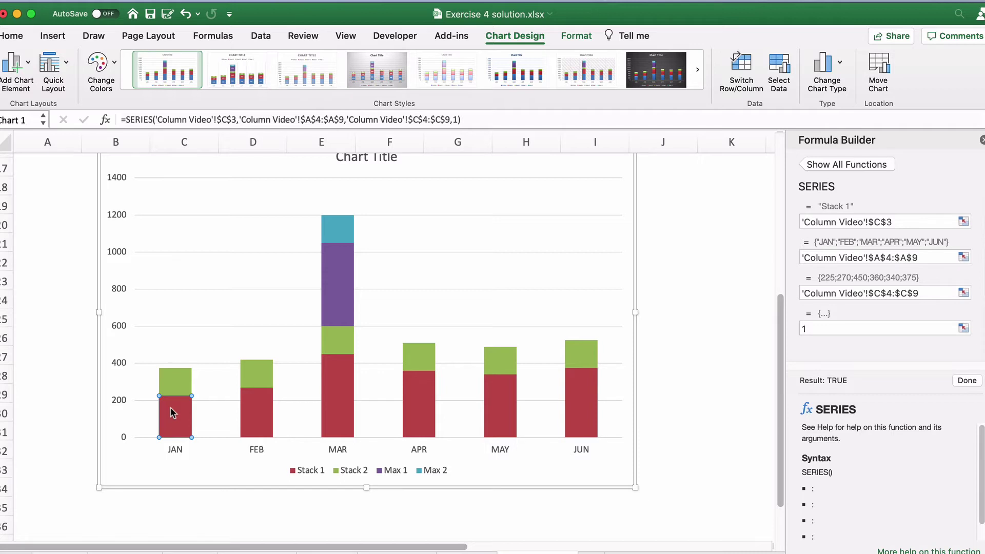
{"action": "left_click", "coordinate": [173, 378]}
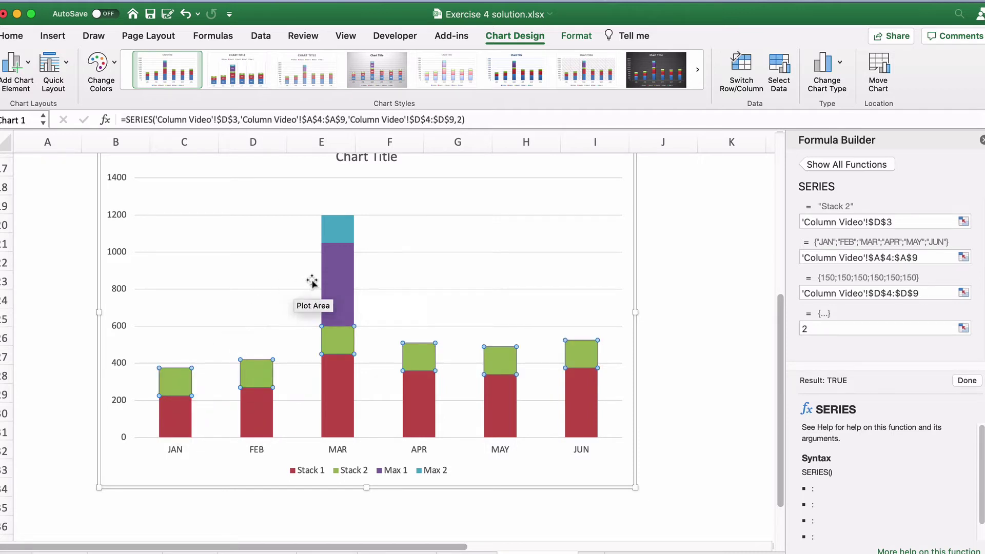
{"action": "left_click", "coordinate": [343, 279]}
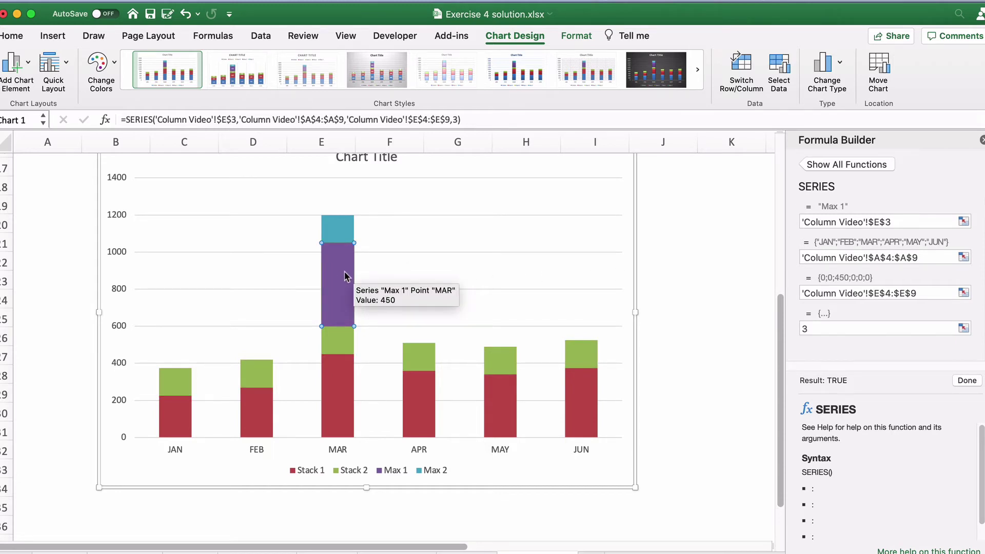
Plot both the Max 1 and Max 2 series on the secondary axis.
{"action": "left_click", "coordinate": [981, 139]}
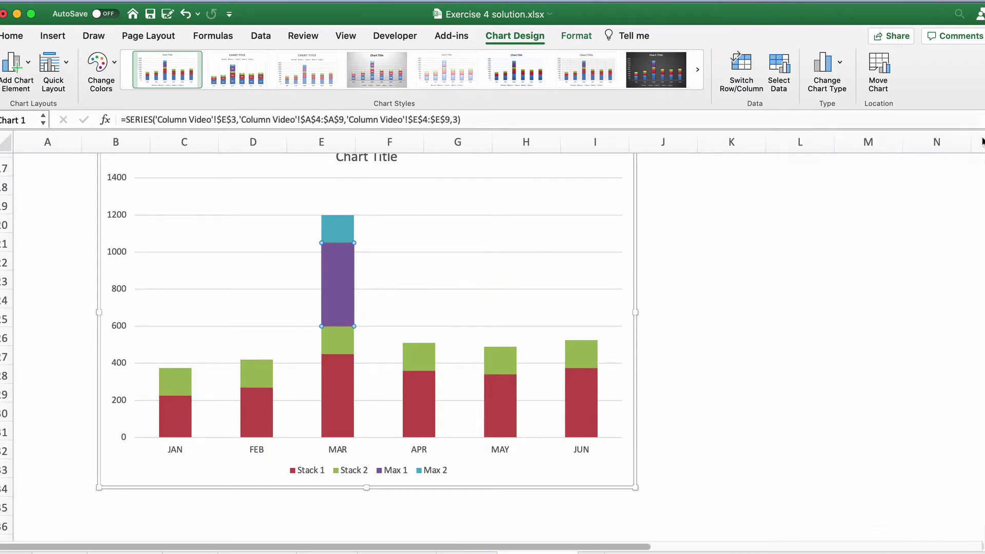
{"action": "double_click", "coordinate": [467, 281]}
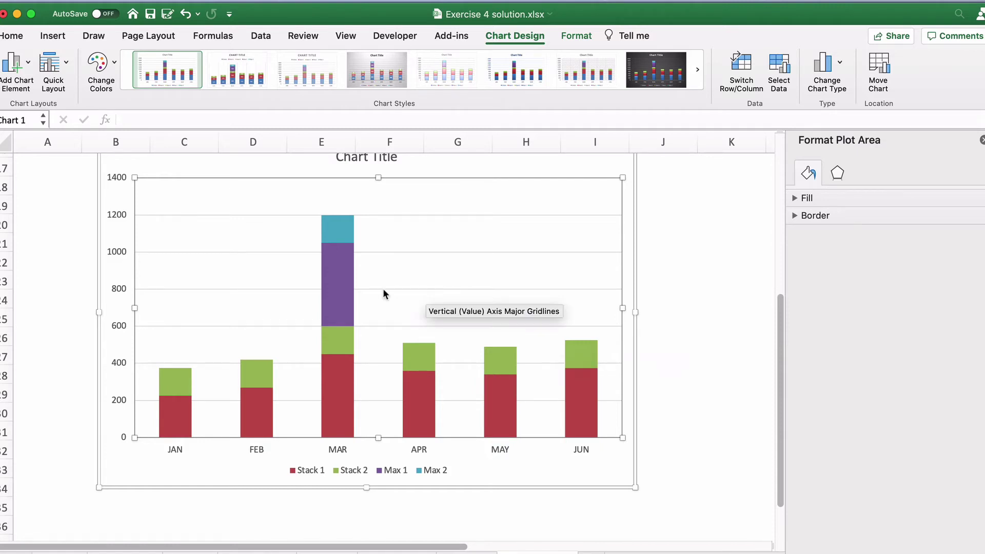
{"action": "left_click", "coordinate": [346, 288]}
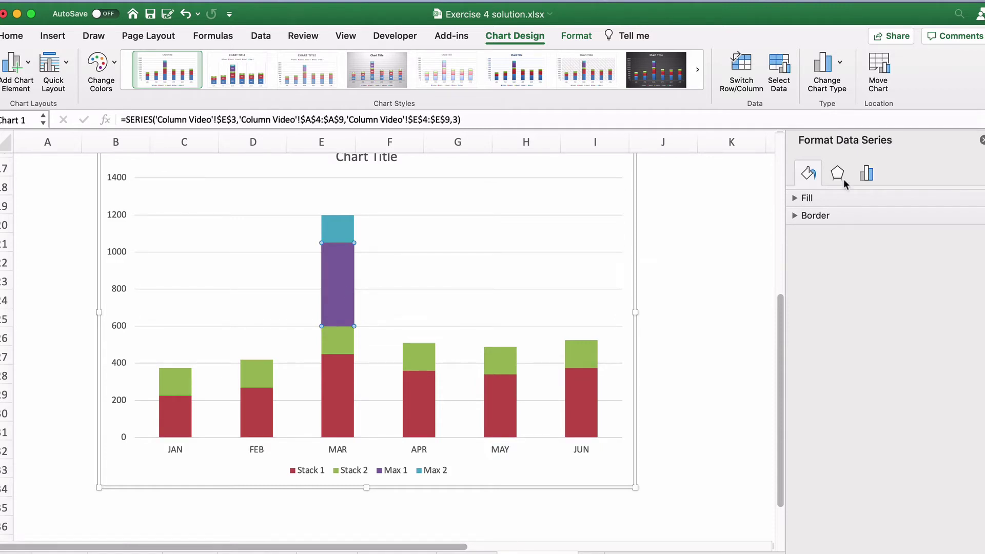
{"action": "left_click", "coordinate": [866, 174]}
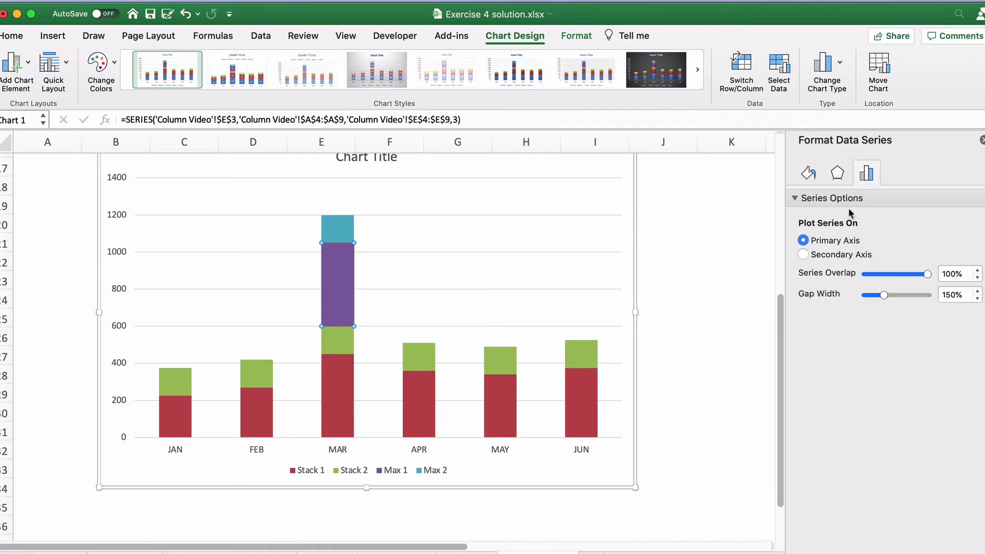
{"action": "left_click", "coordinate": [803, 254]}
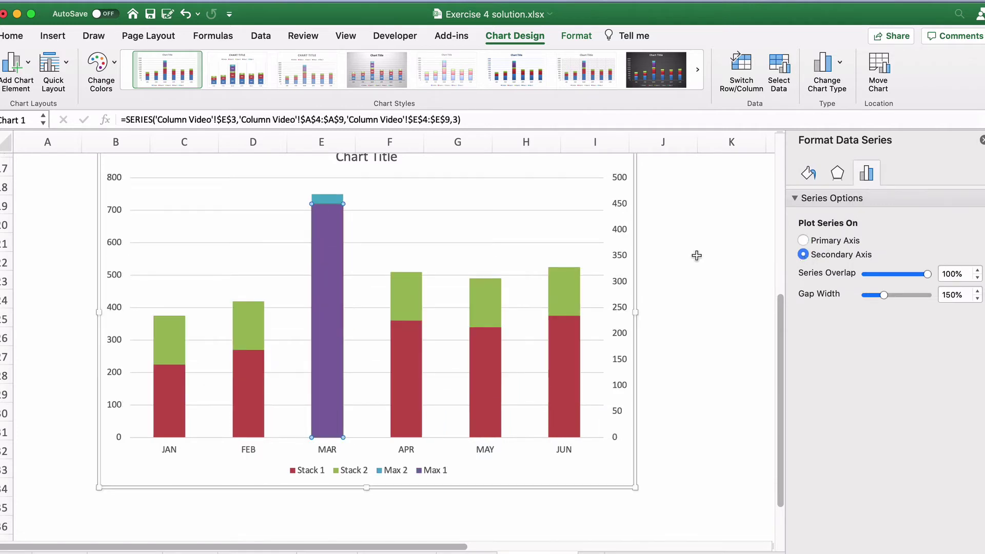
{"action": "left_click", "coordinate": [328, 198]}
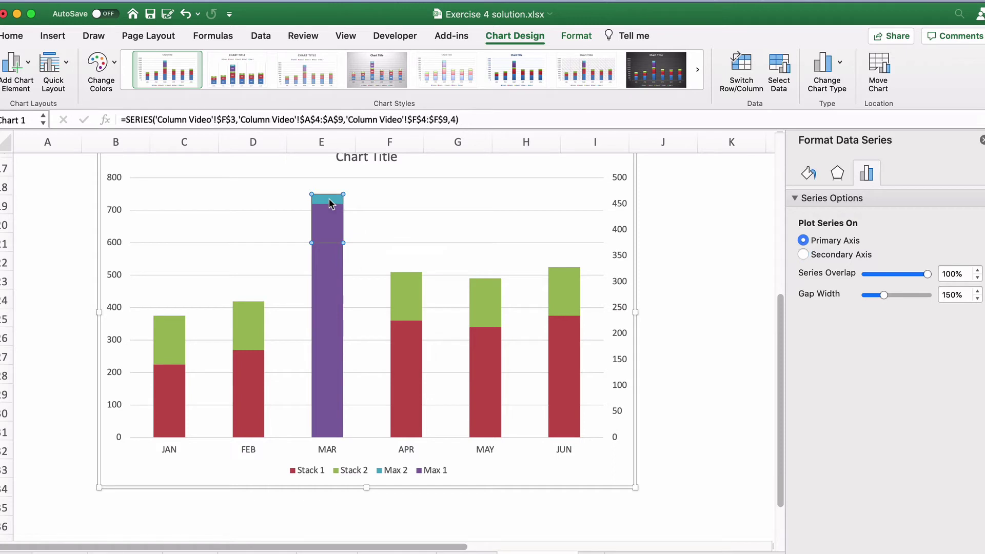
{"action": "left_click", "coordinate": [804, 254]}
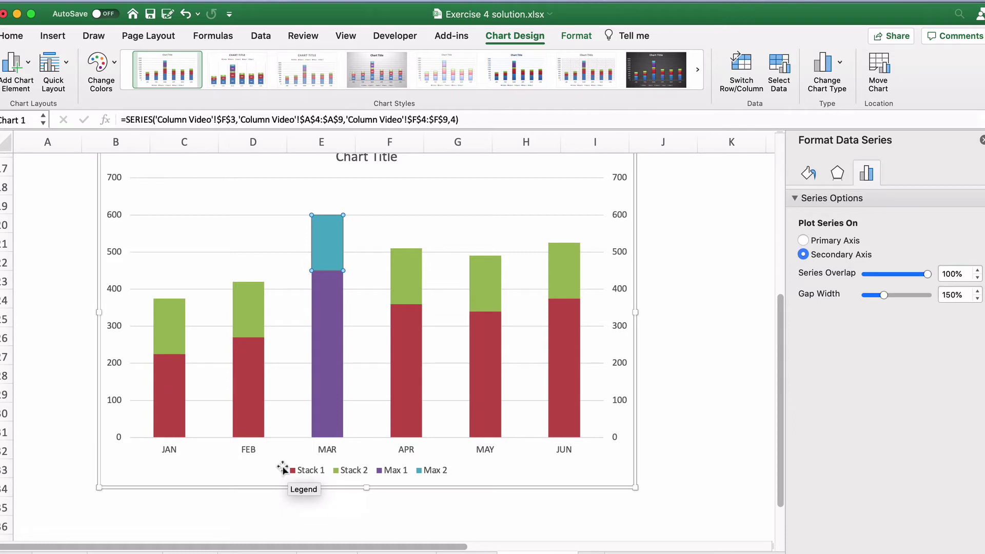
Set the gap width of the Stack columns on the primary axis to 35%.
{"action": "left_click", "coordinate": [255, 414]}
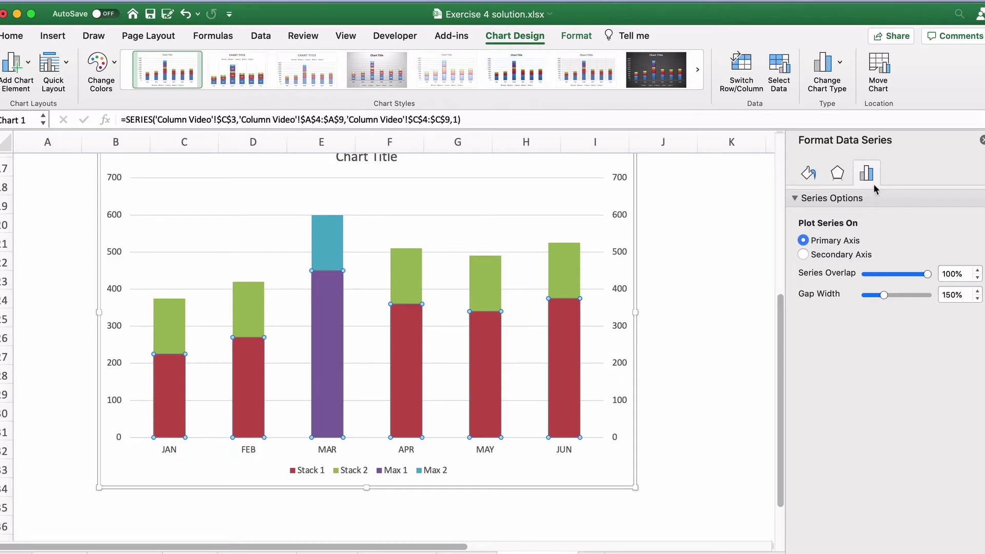
{"action": "left_click", "coordinate": [951, 296]}
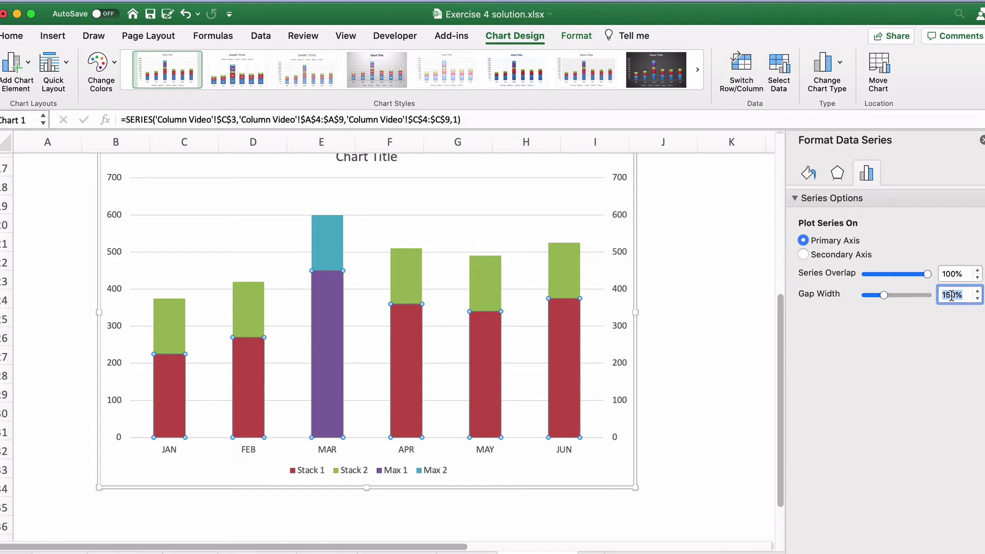
{"action": "type", "text": "35"}
{"action": "key", "text": "Return"}
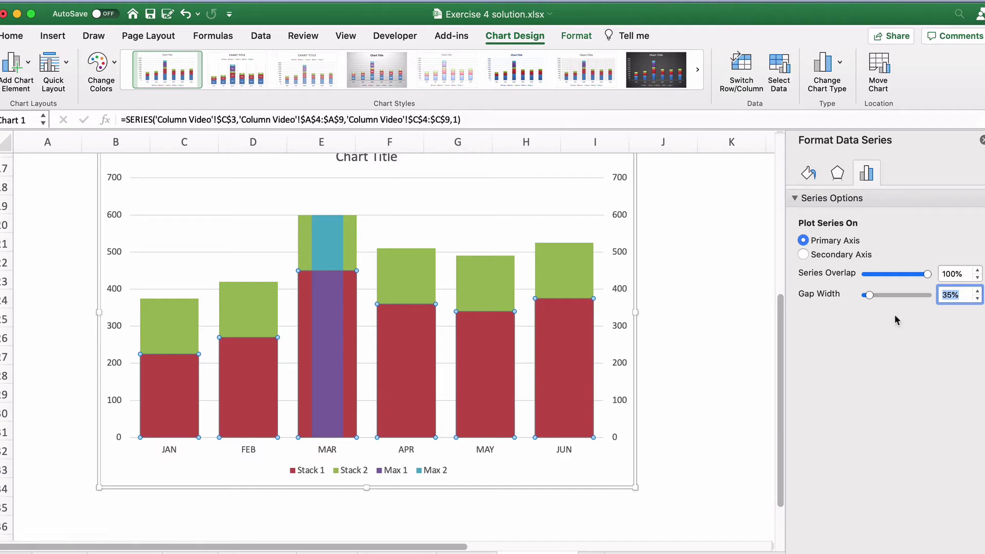
Set the gap width of the Max columns on the secondary axis to 35% to match the Stack columns.
{"action": "left_click", "coordinate": [339, 404]}
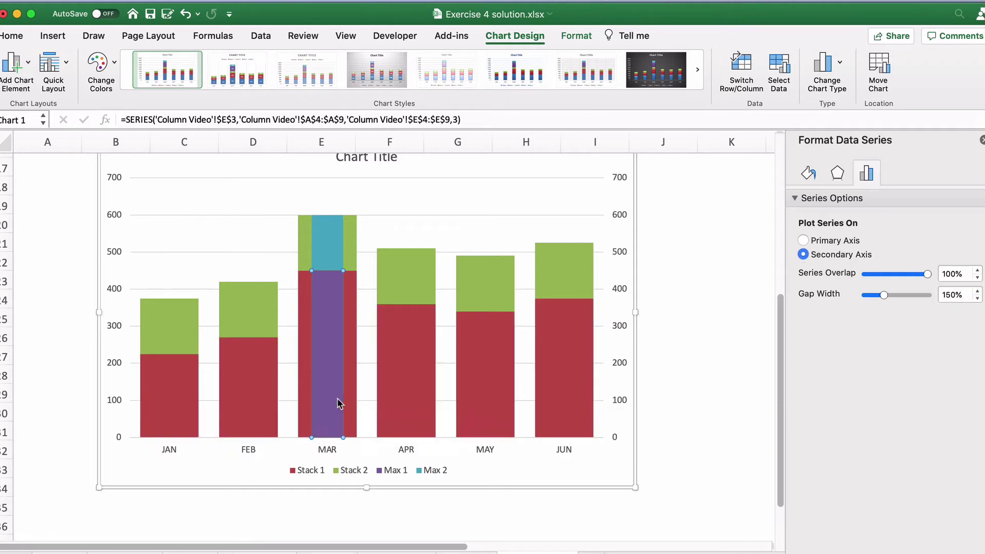
{"action": "double_click", "coordinate": [952, 296]}
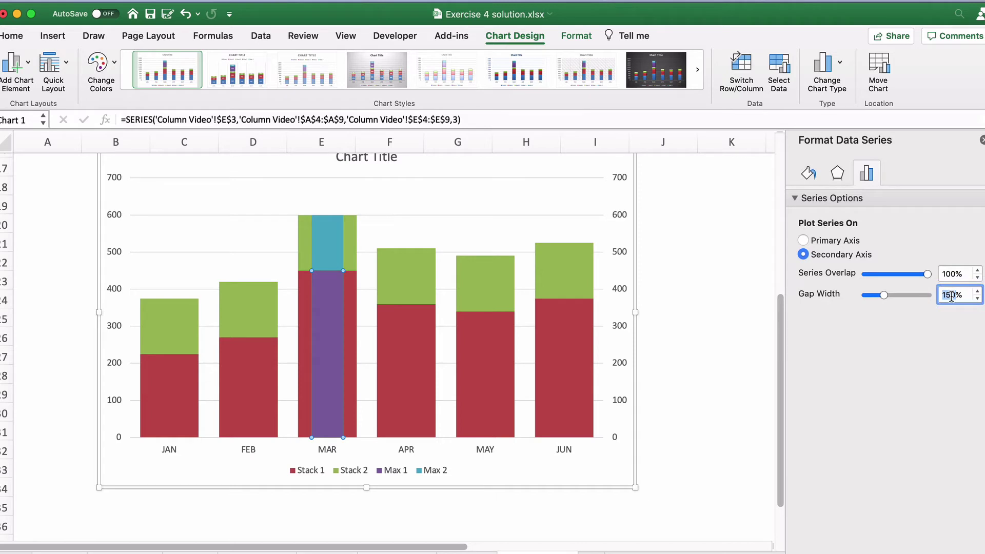
{"action": "type", "text": "3"}
{"action": "key", "text": "Return"}
{"action": "left_click", "coordinate": [951, 295]}
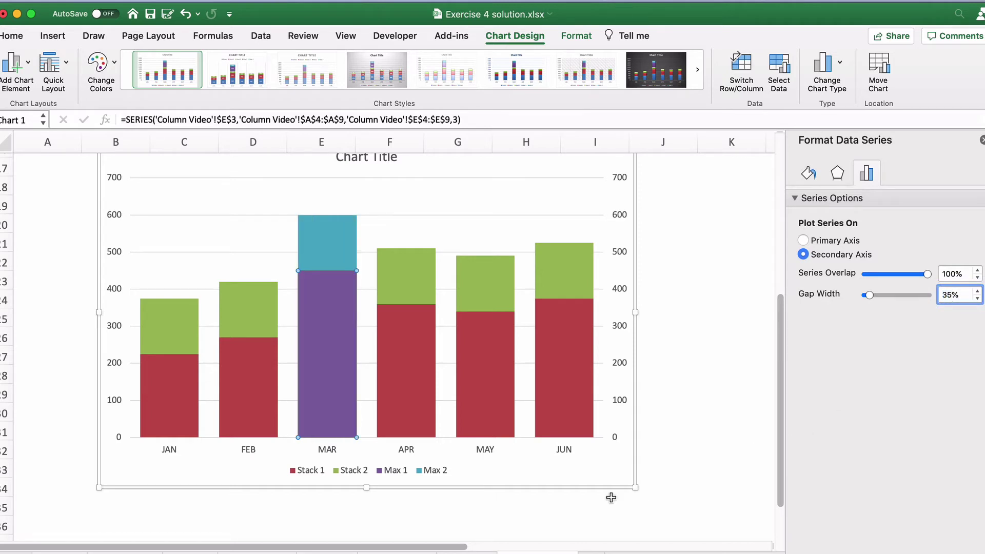
{"action": "left_click", "coordinate": [53, 454]}
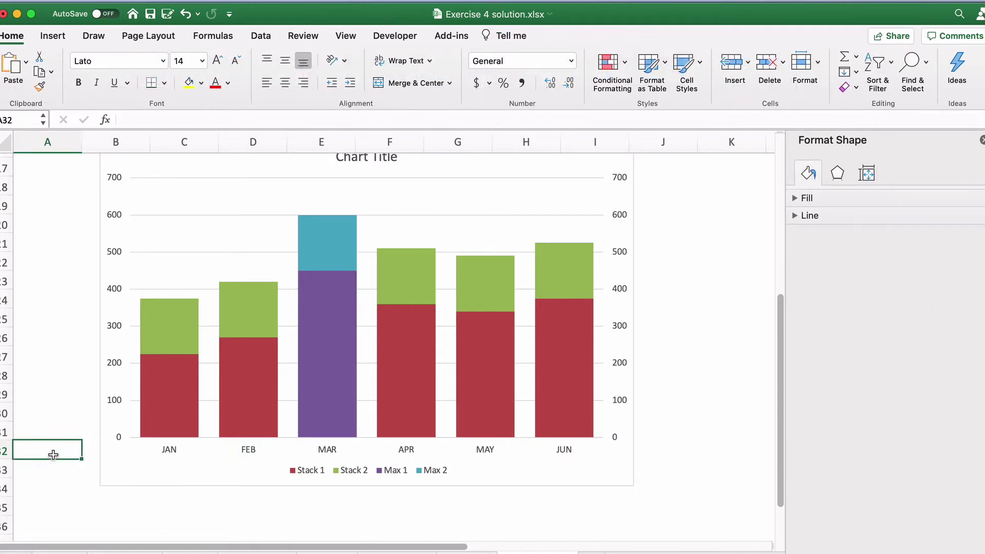
Set the June orders value to 700 in the source table and check which month the chart highlights.
{"action": "scroll", "coordinate": [53, 454], "scroll_direction": "up", "scroll_amount": 5}
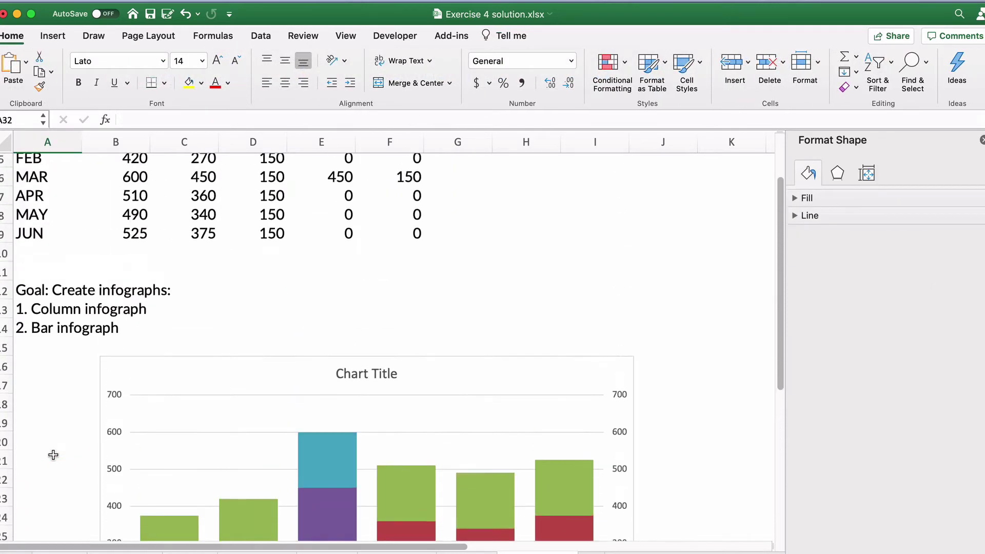
{"action": "left_click", "coordinate": [137, 263]}
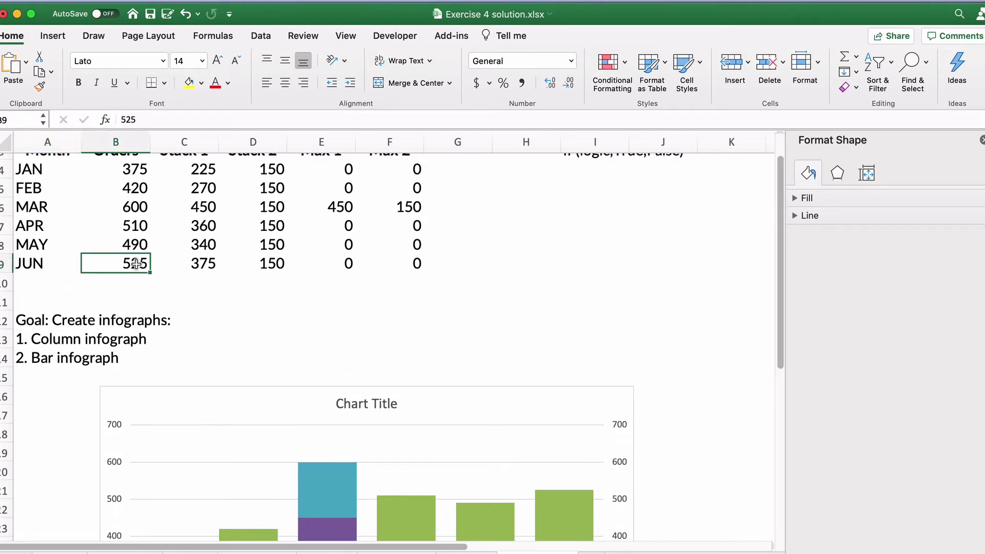
{"action": "type", "text": "700"}
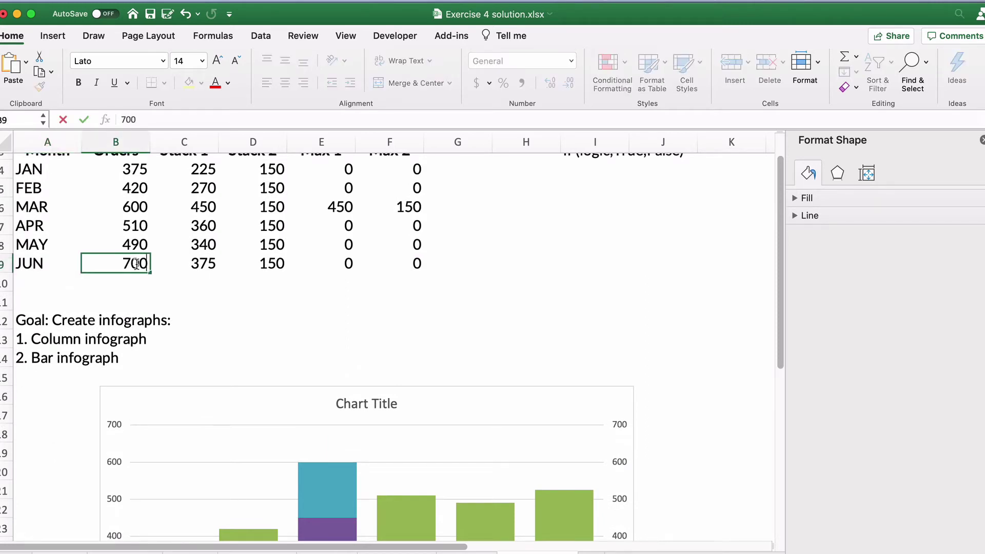
{"action": "key", "text": "Return"}
{"action": "scroll", "coordinate": [136, 266], "scroll_direction": "down", "scroll_amount": 10}
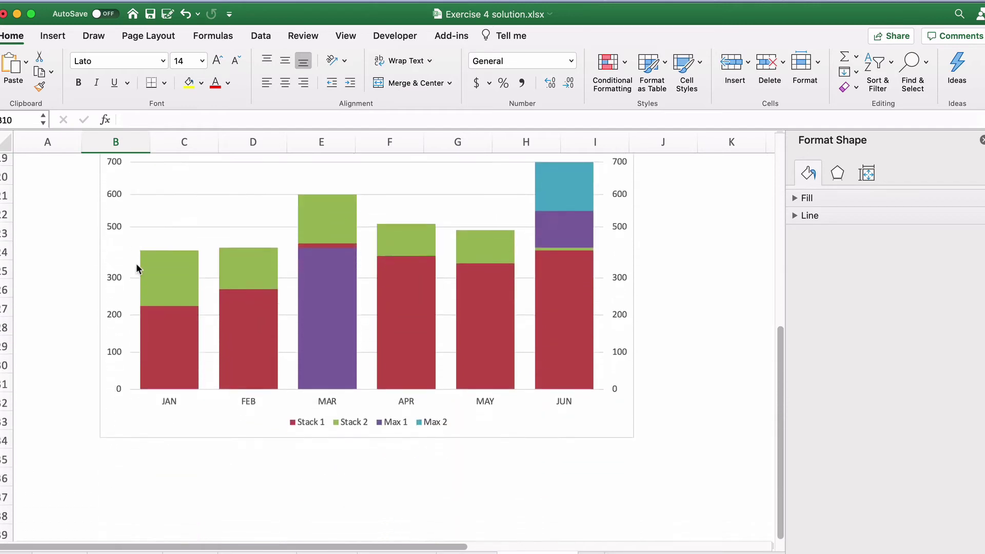
{"action": "scroll", "coordinate": [136, 264], "scroll_direction": "up", "scroll_amount": 10}
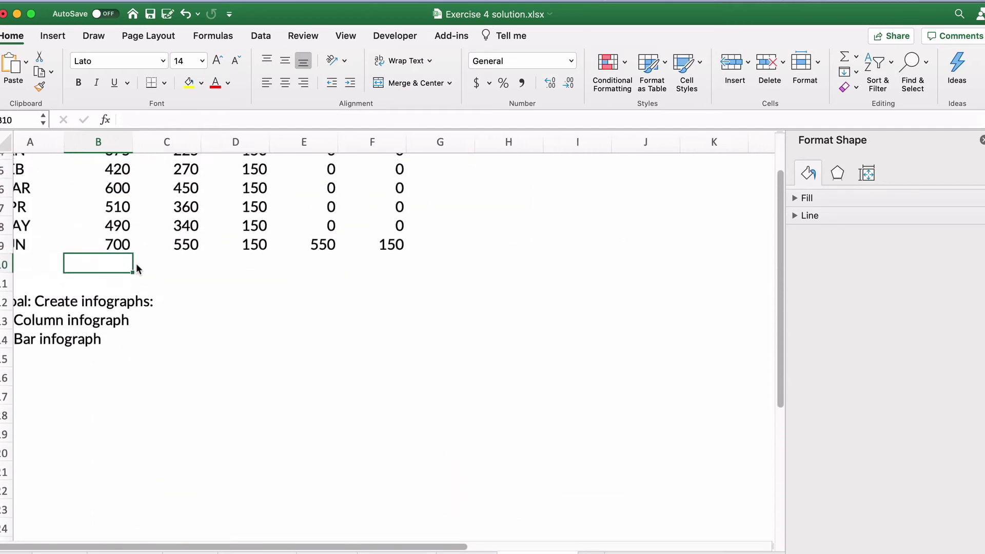
{"action": "scroll", "coordinate": [136, 265], "scroll_direction": "down", "scroll_amount": 5}
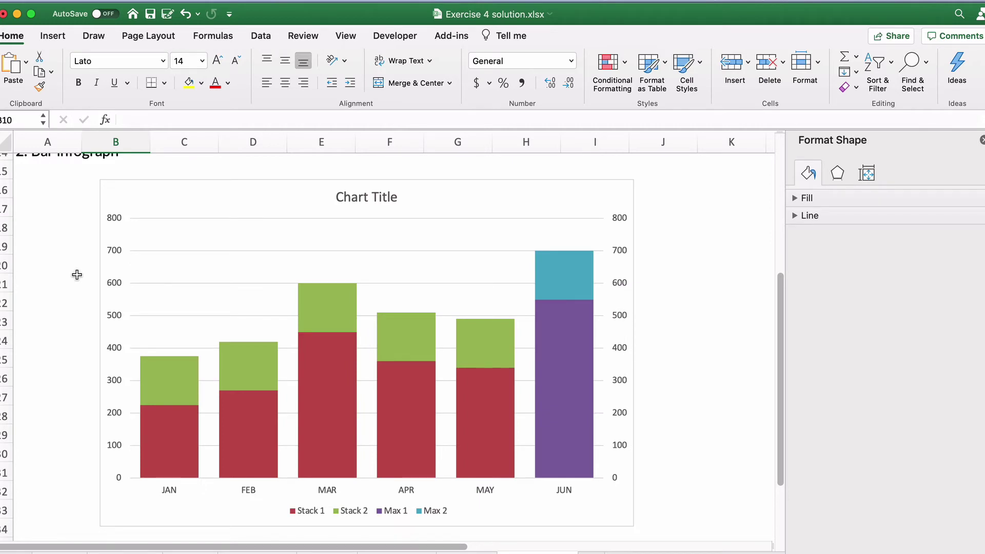
Undo the June orders change and check the chart's highlighted month again.
{"action": "key", "text": "super+z"}
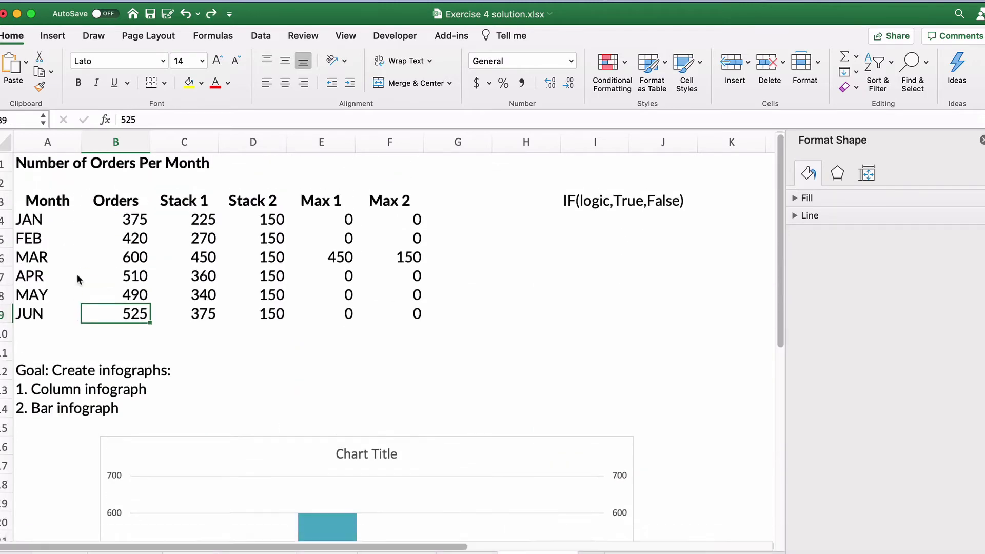
{"action": "scroll", "coordinate": [76, 273], "scroll_direction": "down", "scroll_amount": 10}
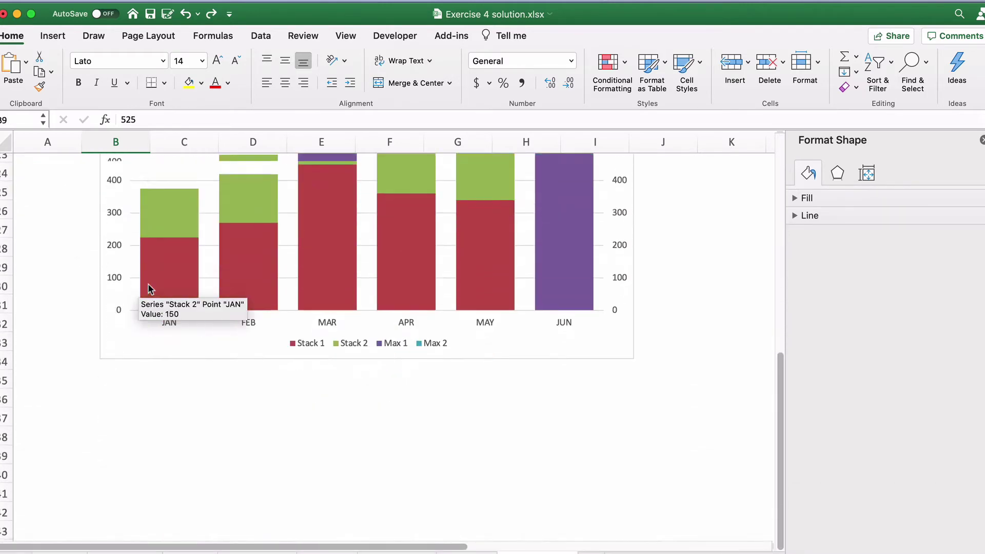
{"action": "scroll", "coordinate": [148, 289], "scroll_direction": "up", "scroll_amount": 5}
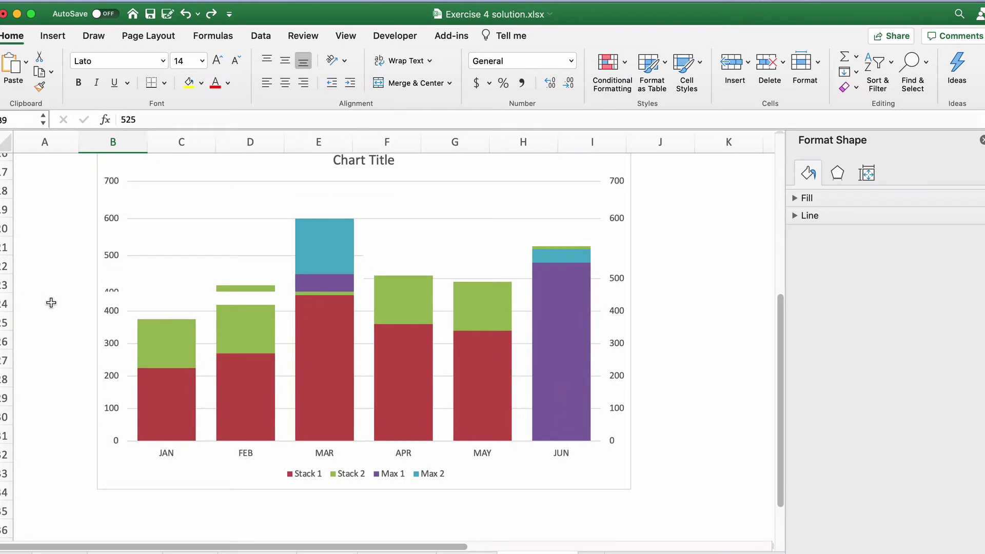
{"action": "scroll", "coordinate": [51, 303], "scroll_direction": "up", "scroll_amount": 5}
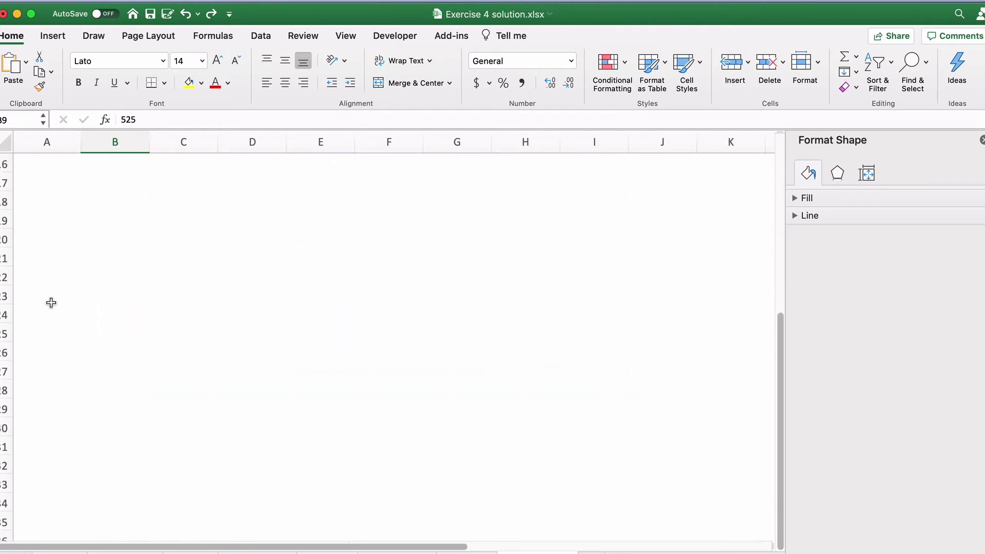
{"action": "scroll", "coordinate": [51, 303], "scroll_direction": "down", "scroll_amount": 5}
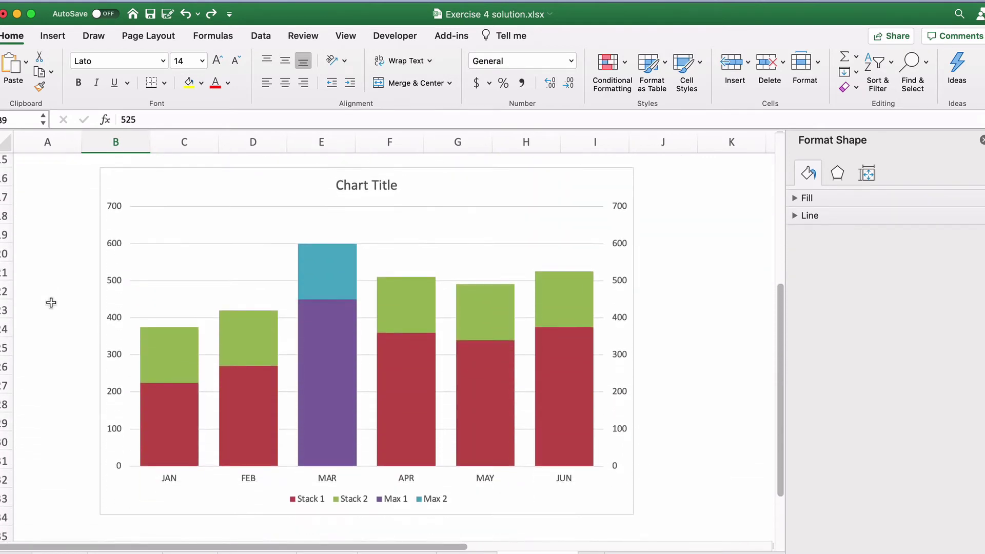
Fill the Stack 1 series with a solid medium grey from the theme colors.
{"action": "left_click", "coordinate": [167, 412]}
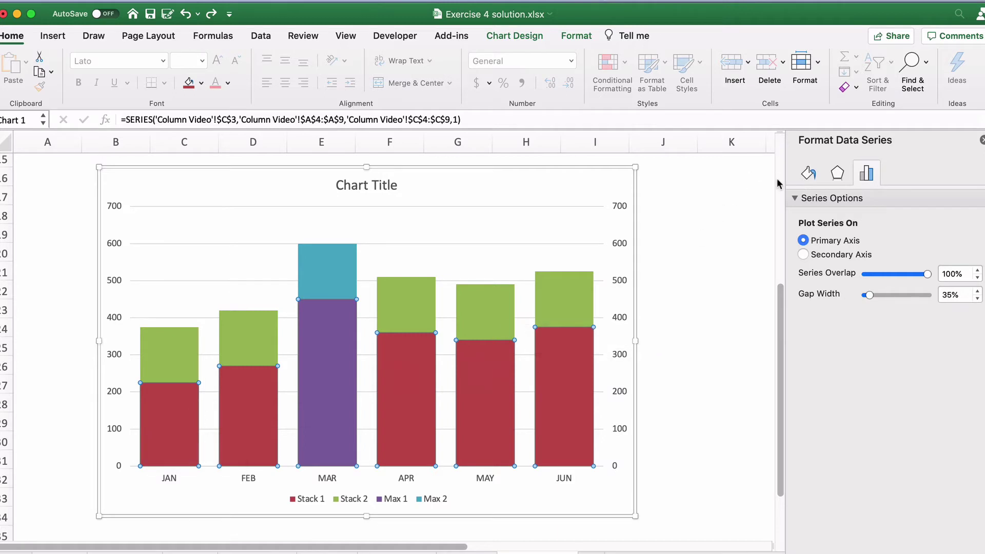
{"action": "left_click", "coordinate": [807, 177]}
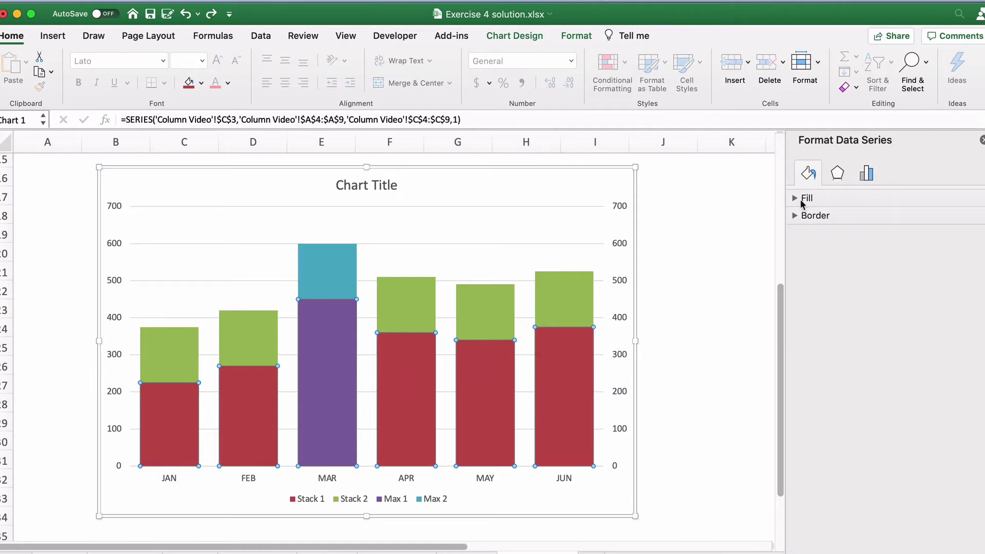
{"action": "left_click", "coordinate": [799, 199]}
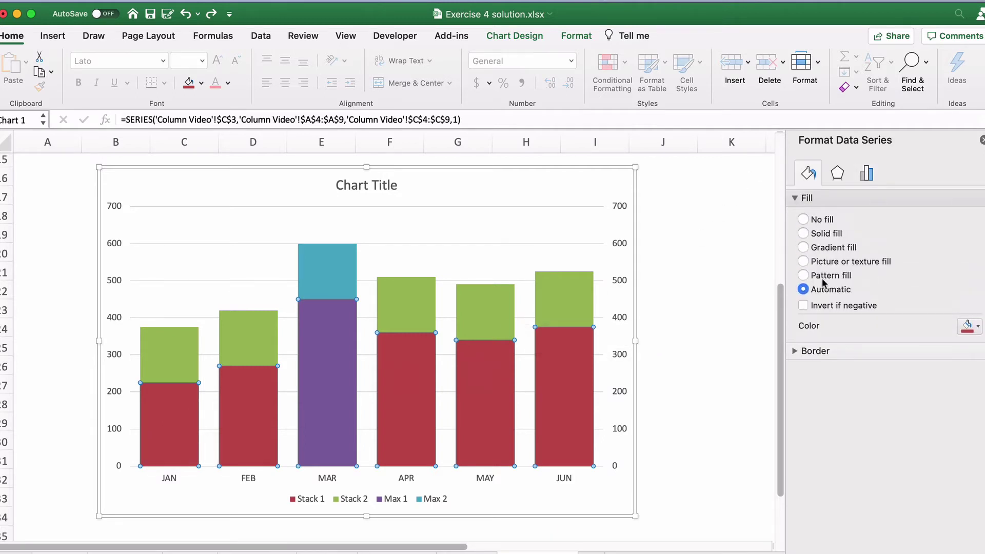
{"action": "left_click", "coordinate": [977, 326]}
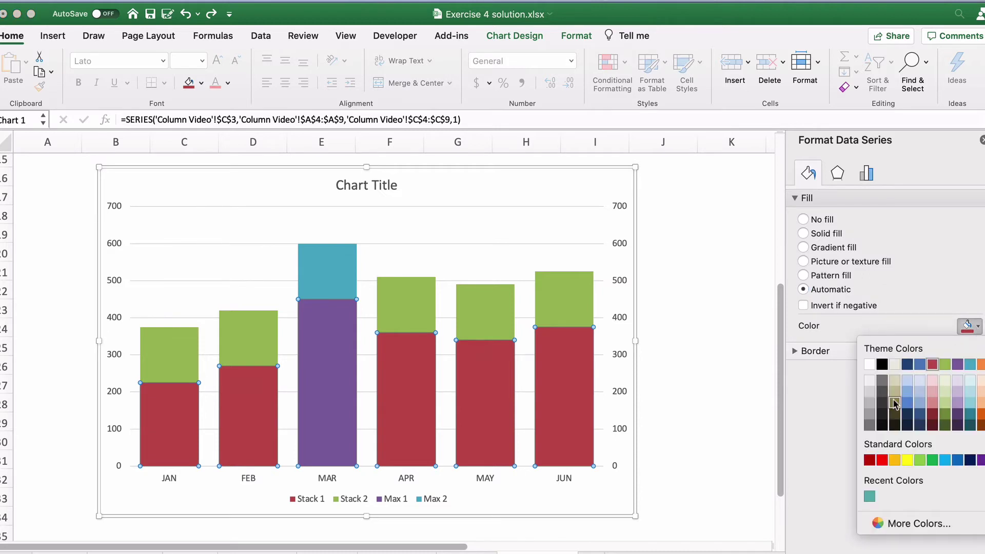
{"action": "left_click", "coordinate": [870, 417]}
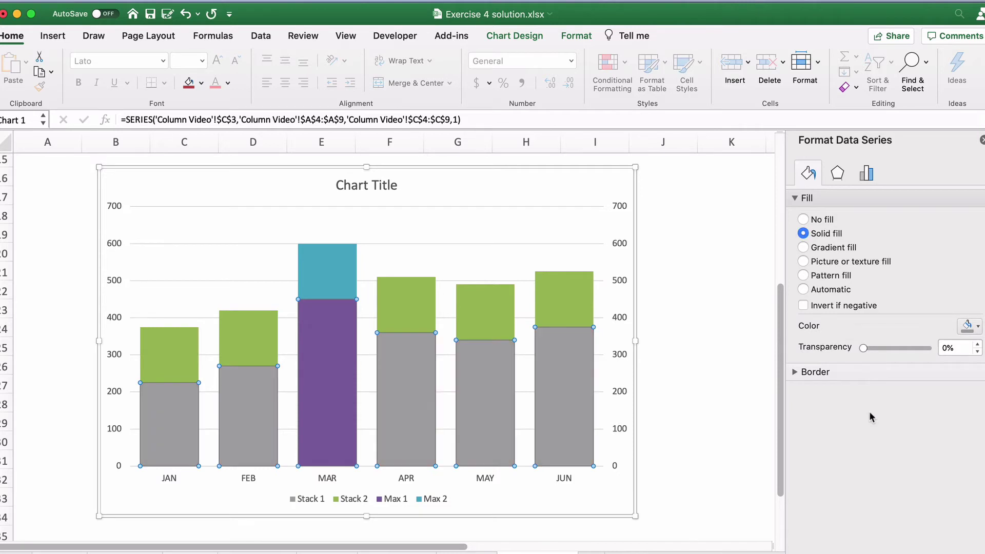
Fill the Stack 2 series with the same solid medium grey as Stack 1 and check that the segments blend.
{"action": "left_click", "coordinate": [165, 355]}
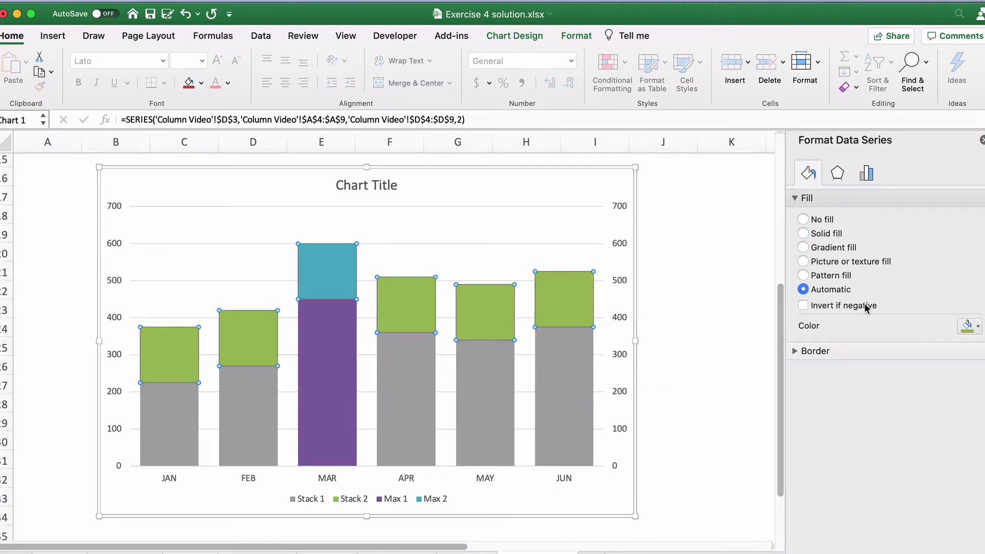
{"action": "left_click", "coordinate": [977, 327]}
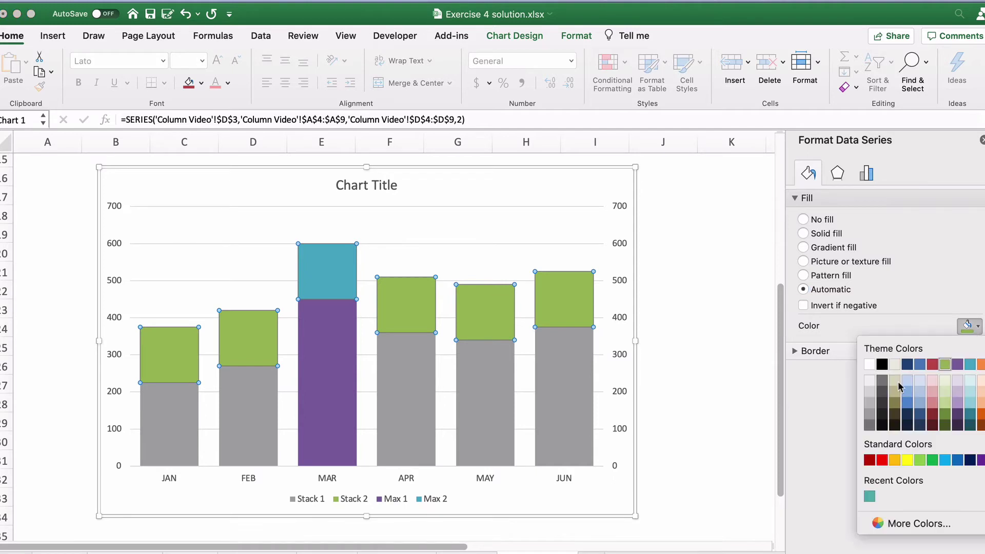
{"action": "left_click", "coordinate": [870, 403]}
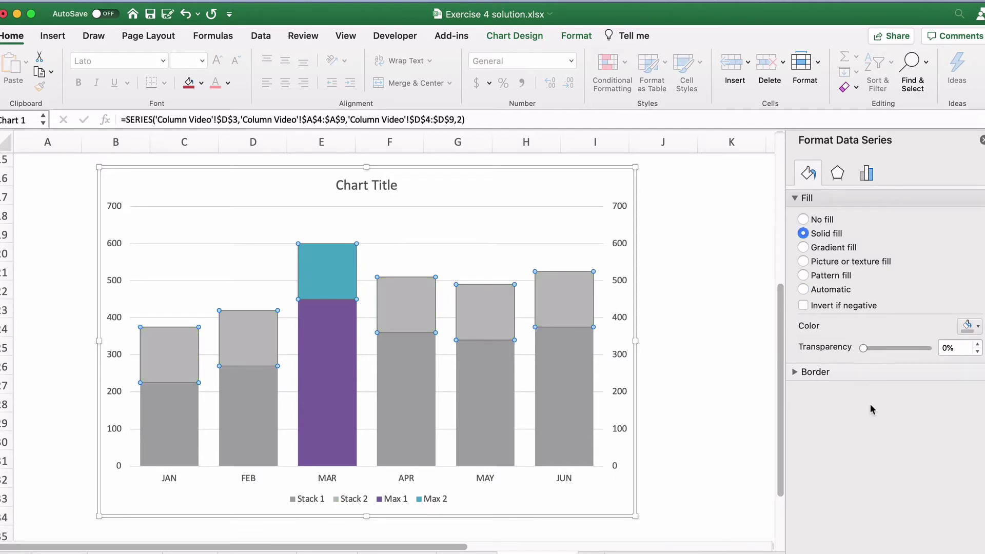
{"action": "left_click", "coordinate": [972, 326]}
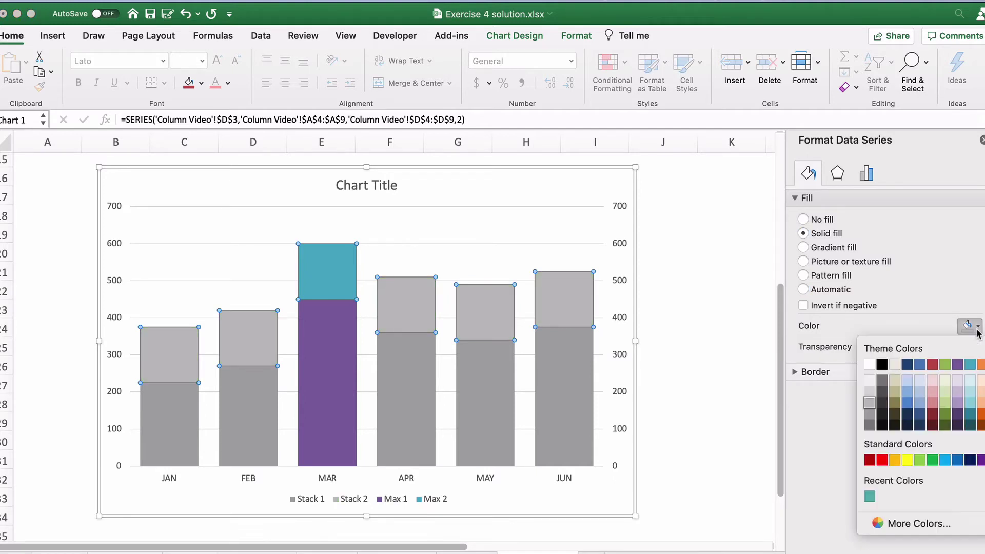
{"action": "left_click", "coordinate": [870, 415]}
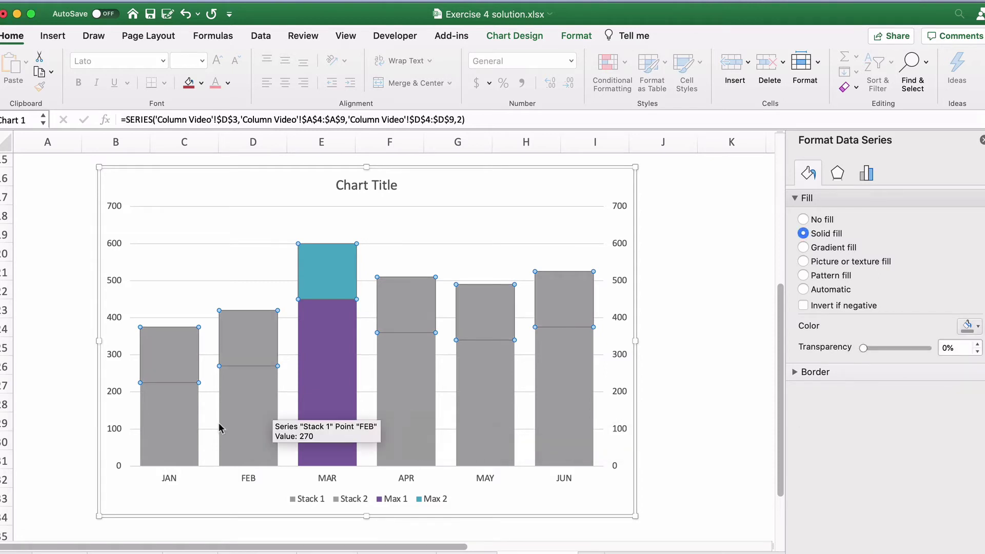
{"action": "left_click", "coordinate": [24, 424]}
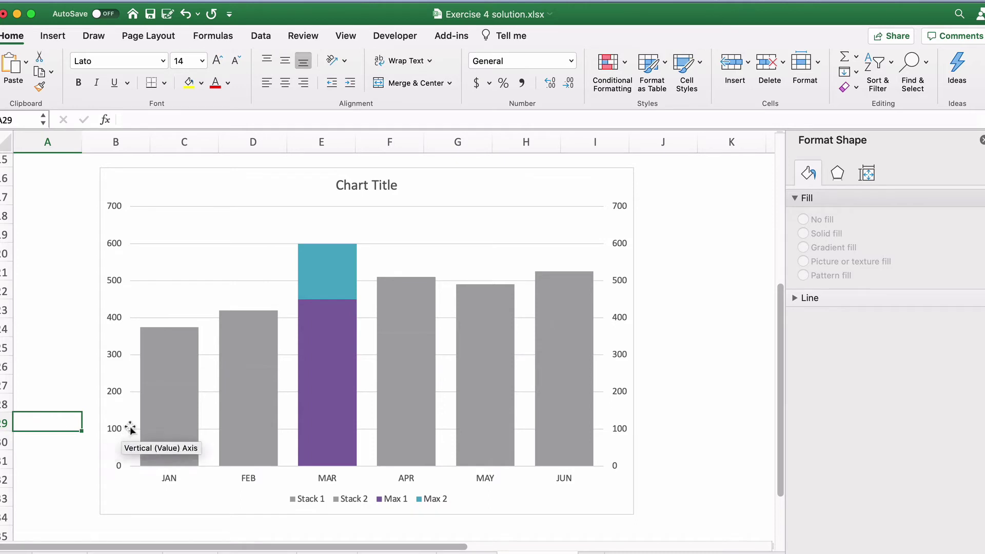
{"action": "left_click", "coordinate": [152, 422]}
{"action": "left_click", "coordinate": [162, 366]}
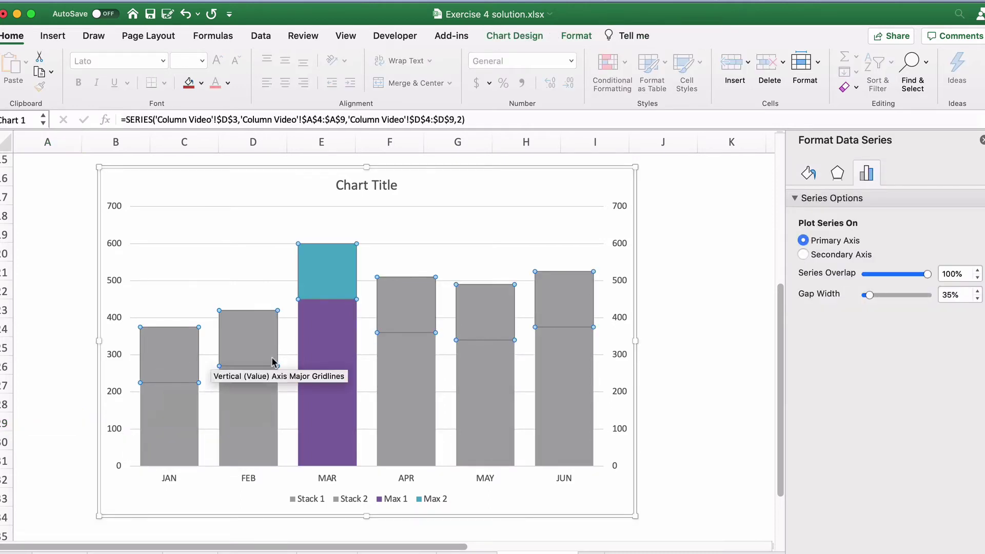
Fill the Max 1 series in the March column with solid standard purple.
{"action": "left_click", "coordinate": [336, 359]}
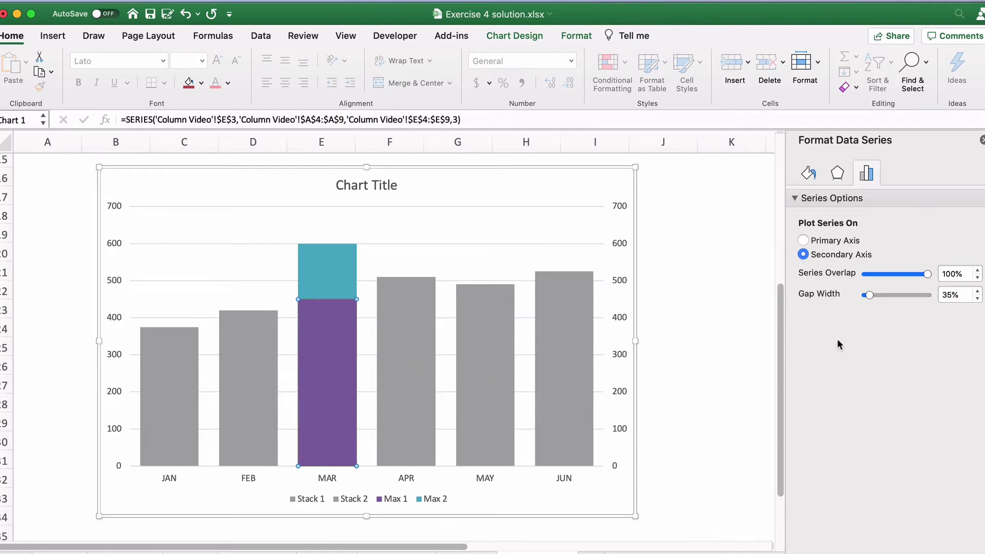
{"action": "left_click", "coordinate": [808, 176]}
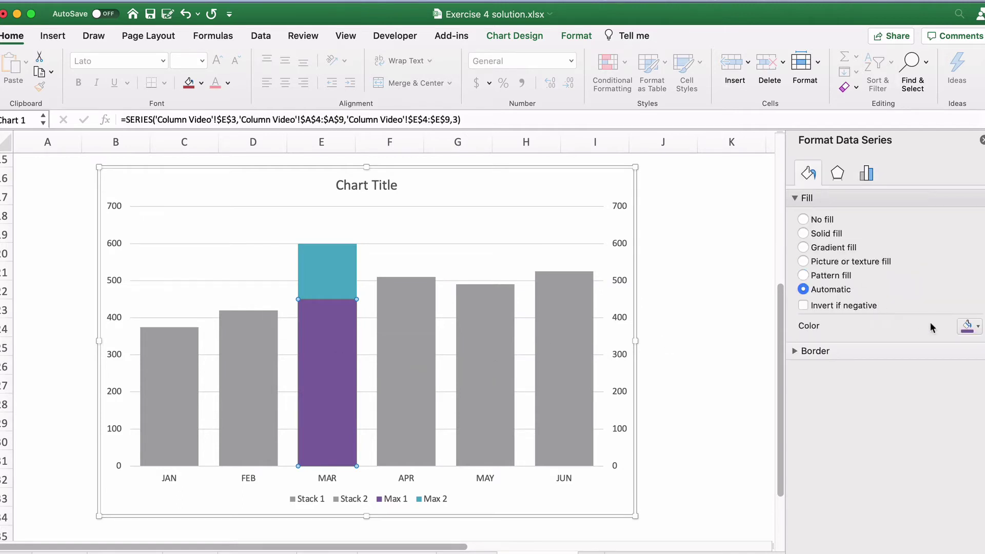
{"action": "left_click", "coordinate": [975, 326]}
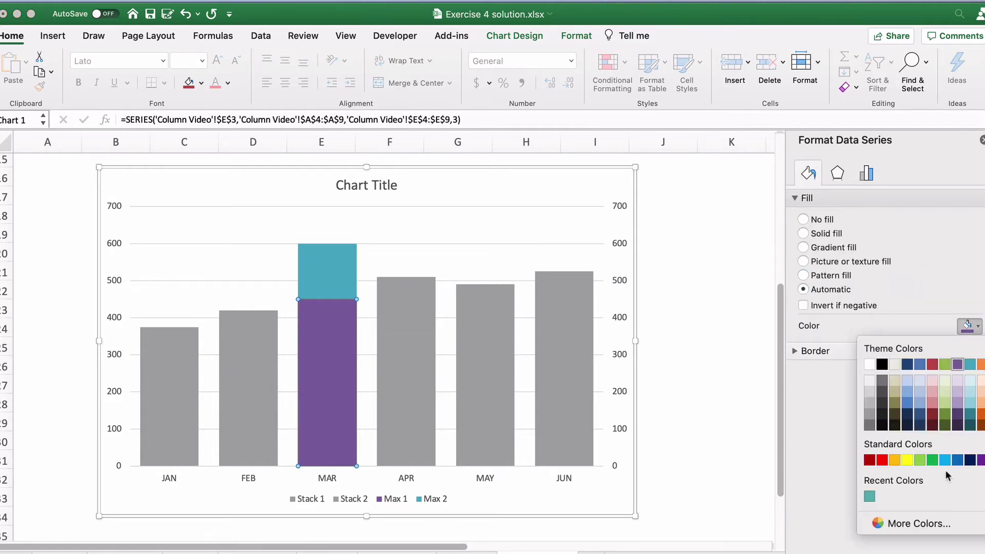
{"action": "left_click", "coordinate": [980, 460]}
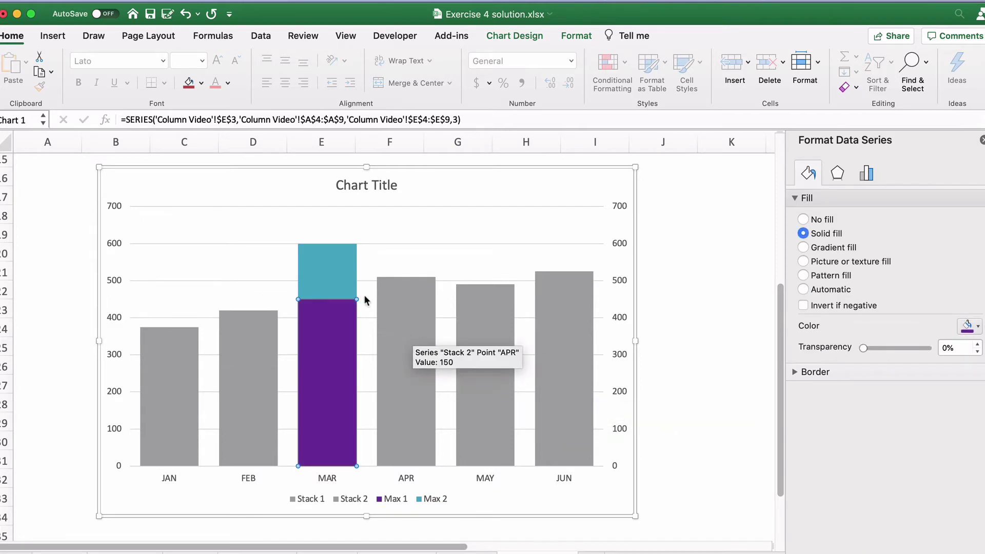
Fill the Max 2 series with the same standard purple as Max 1.
{"action": "left_click", "coordinate": [328, 271]}
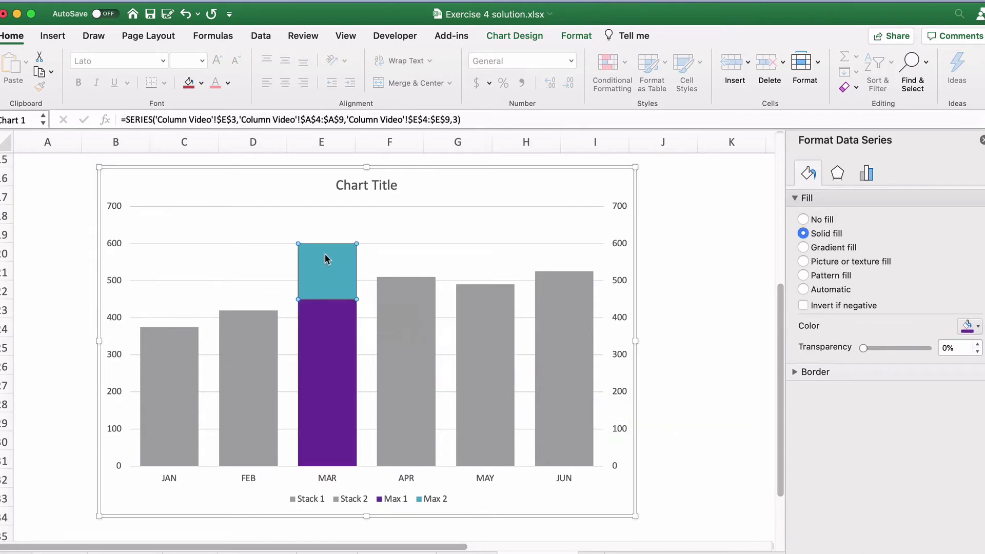
{"action": "left_click", "coordinate": [978, 327]}
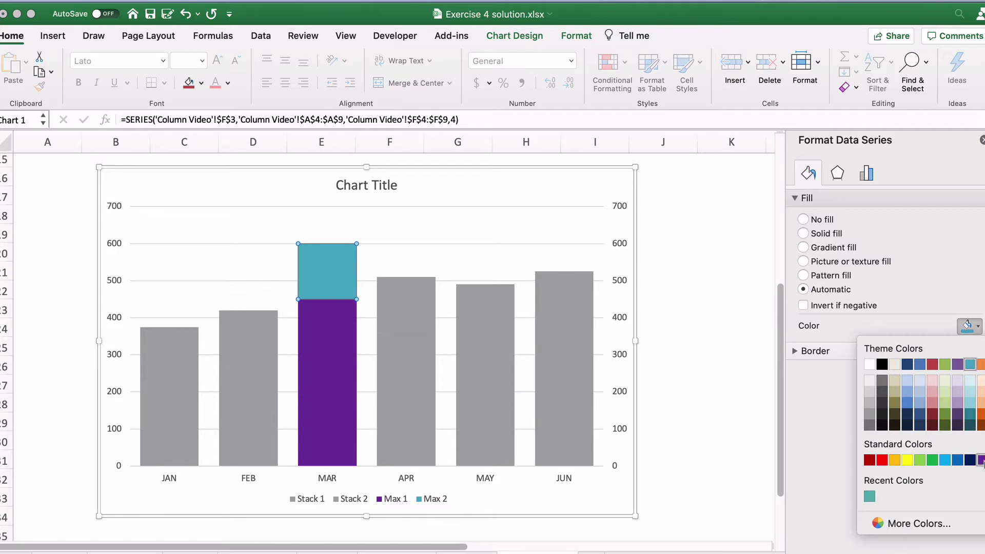
{"action": "left_click", "coordinate": [981, 460]}
{"action": "left_click", "coordinate": [40, 371]}
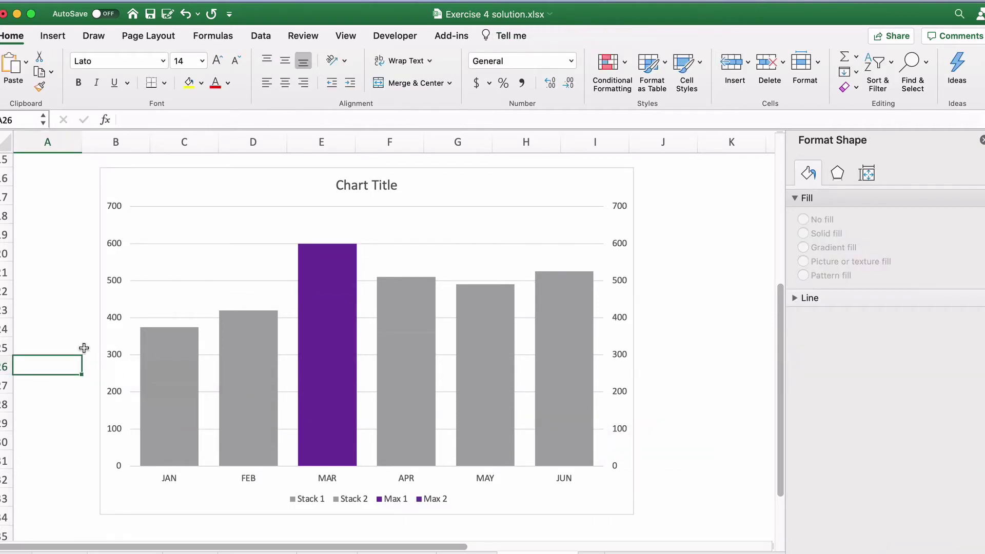
Replace the chart's placeholder title with "Users per Month".
{"action": "left_click", "coordinate": [367, 187]}
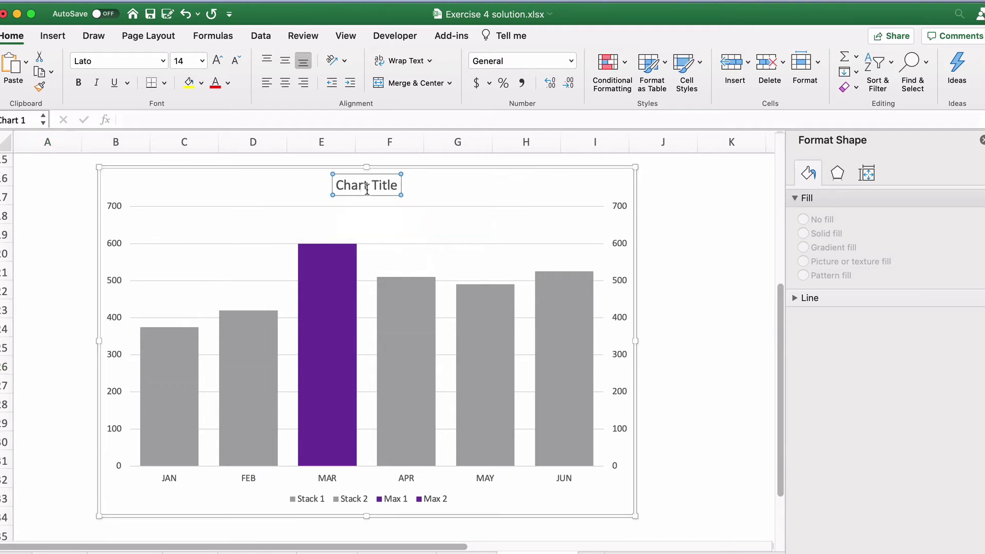
{"action": "triple_click", "coordinate": [366, 189]}
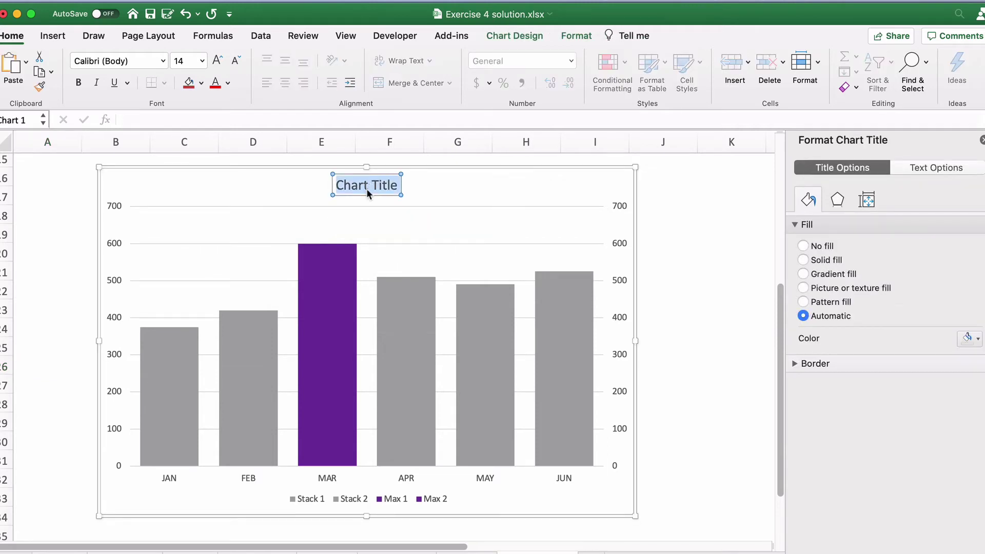
{"action": "scroll", "coordinate": [367, 189], "scroll_direction": "up", "scroll_amount": 10}
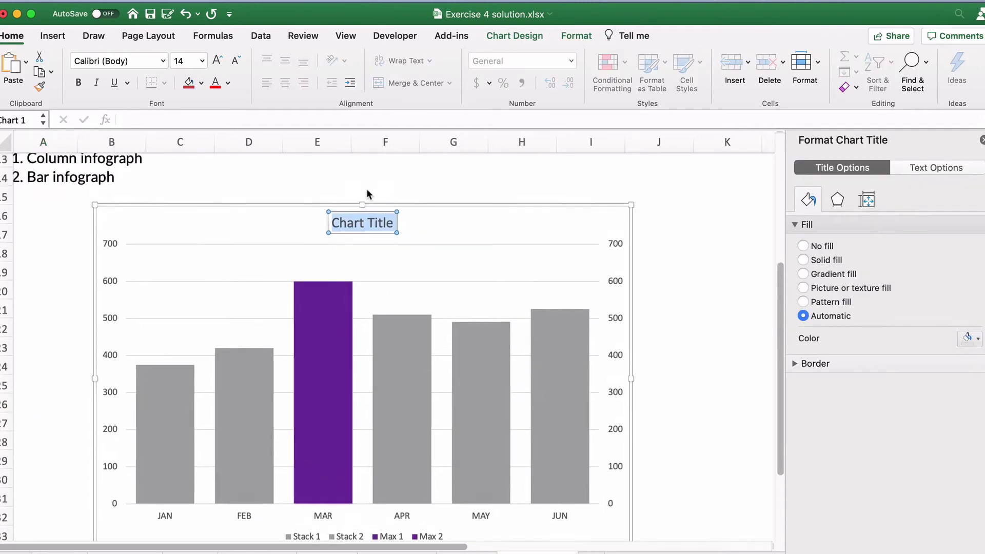
{"action": "scroll", "coordinate": [367, 194], "scroll_direction": "down", "scroll_amount": 10}
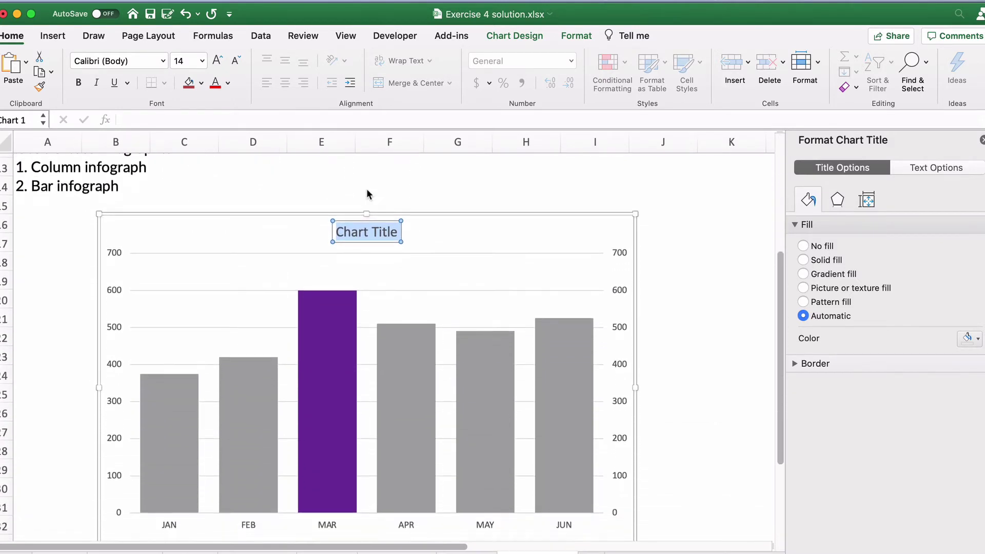
{"action": "type", "text": "Users"}
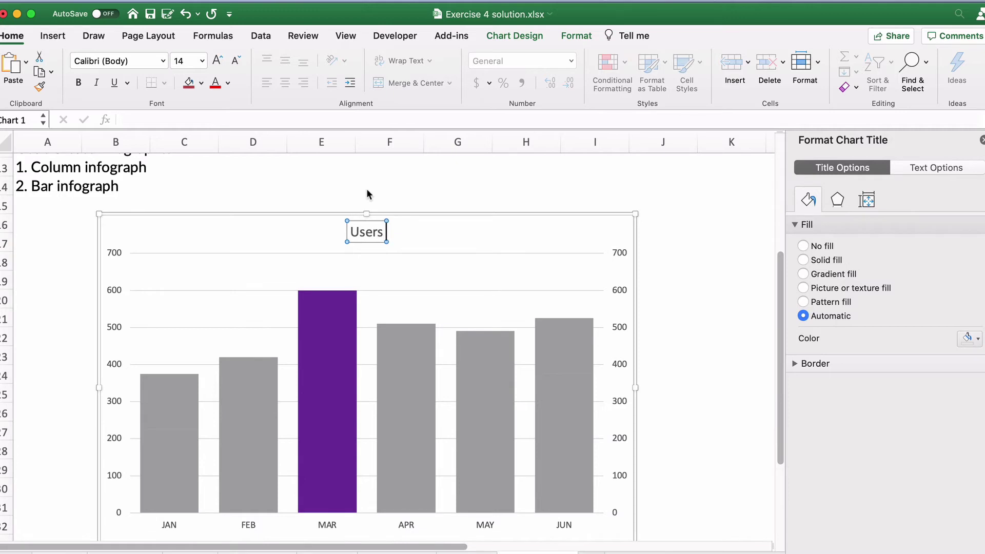
{"action": "type", "text": " per Mo"}
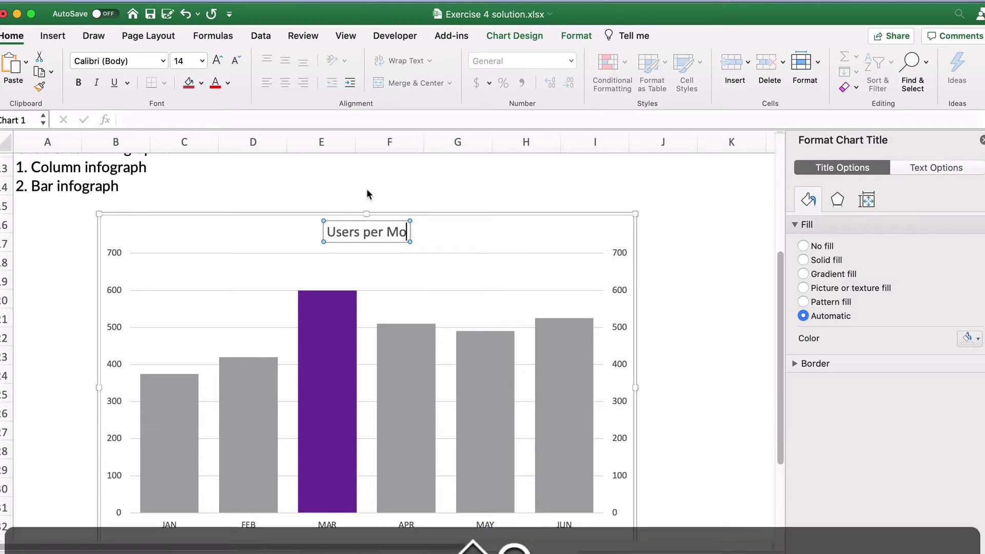
{"action": "type", "text": "nth"}
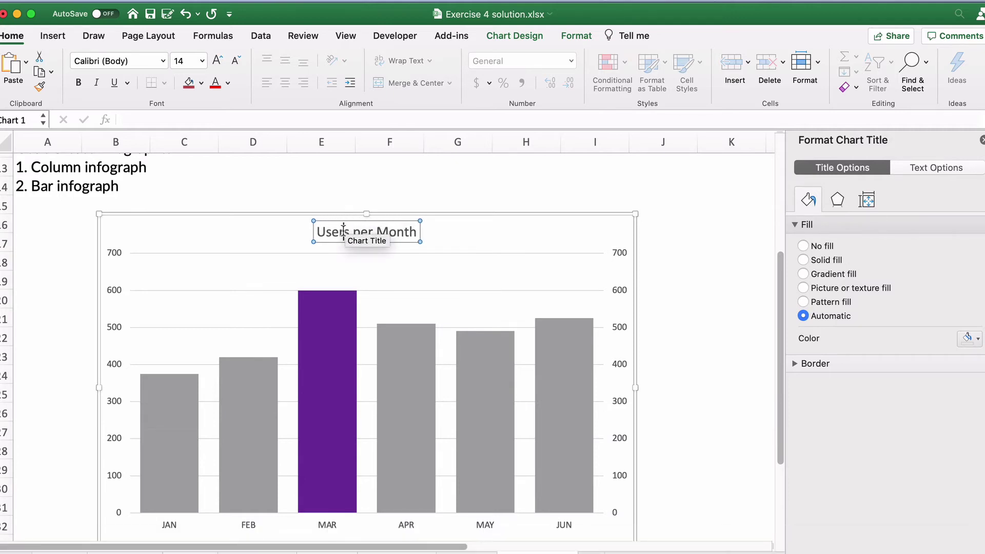
Format the whole chart title in bold Lato at size 28.
{"action": "triple_click", "coordinate": [344, 231]}
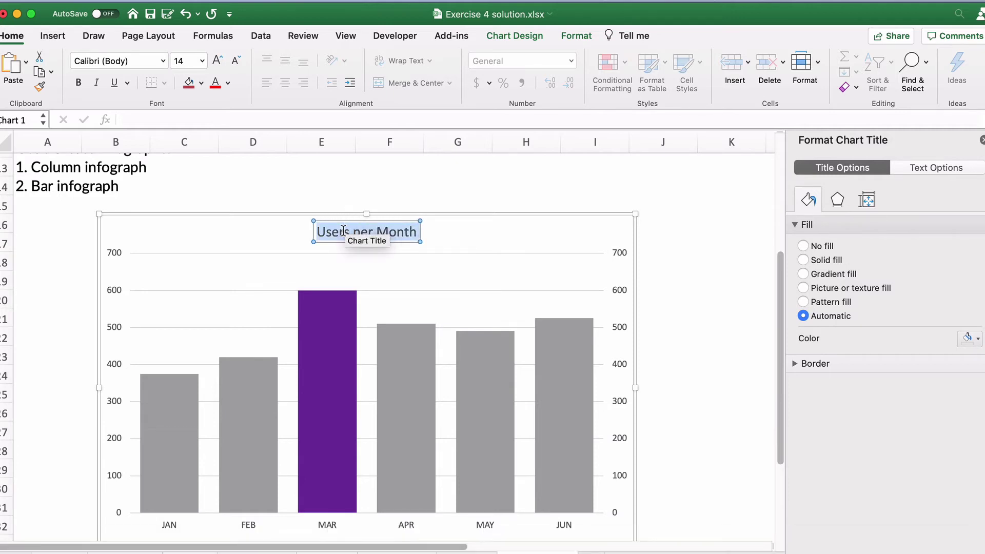
{"action": "left_click", "coordinate": [164, 62]}
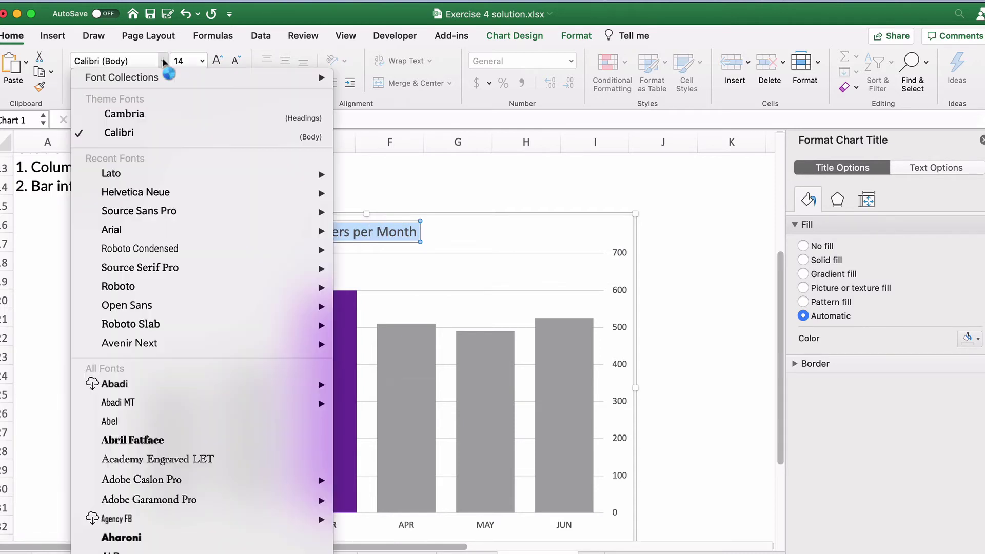
{"action": "left_click", "coordinate": [133, 175]}
{"action": "left_click", "coordinate": [202, 61]}
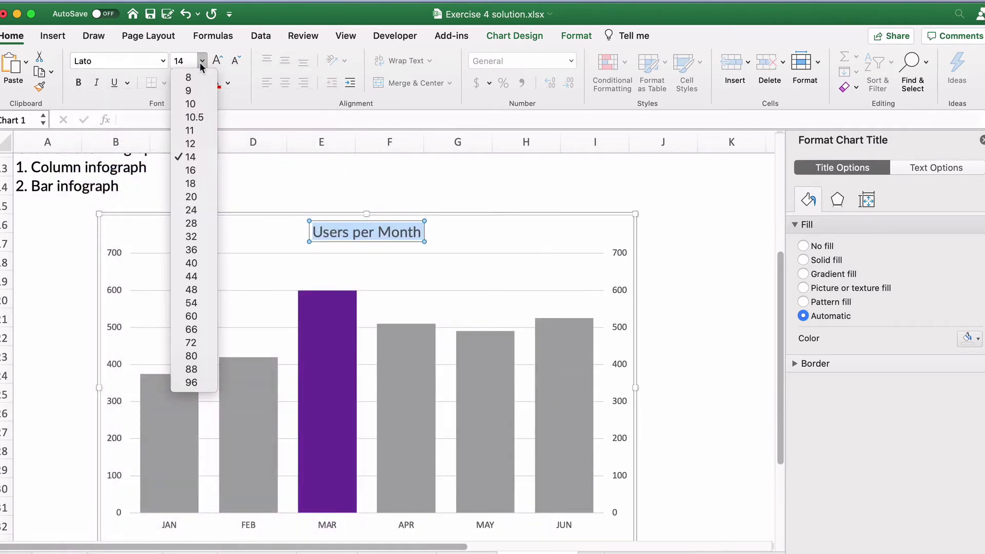
{"action": "left_click", "coordinate": [190, 224]}
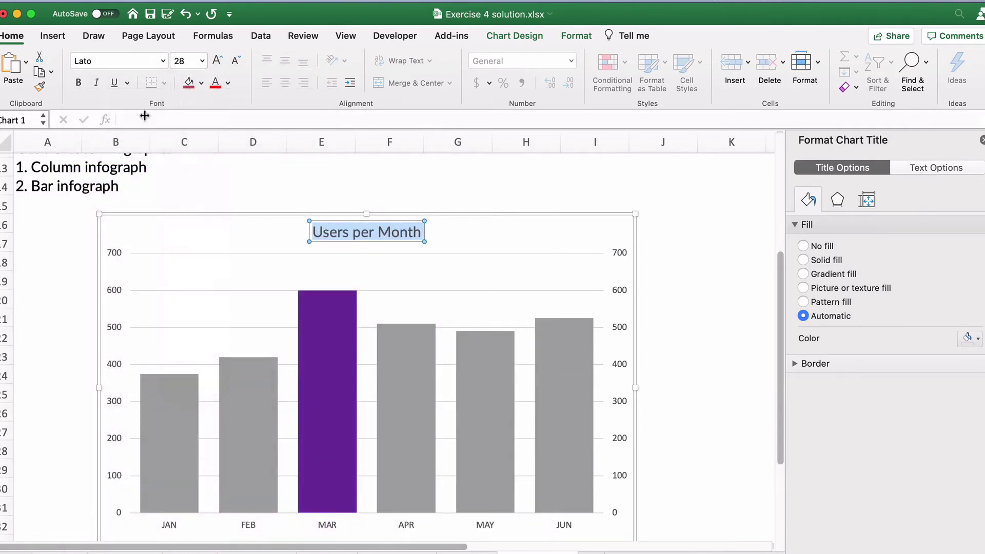
{"action": "left_click", "coordinate": [78, 83]}
{"action": "left_click", "coordinate": [251, 185]}
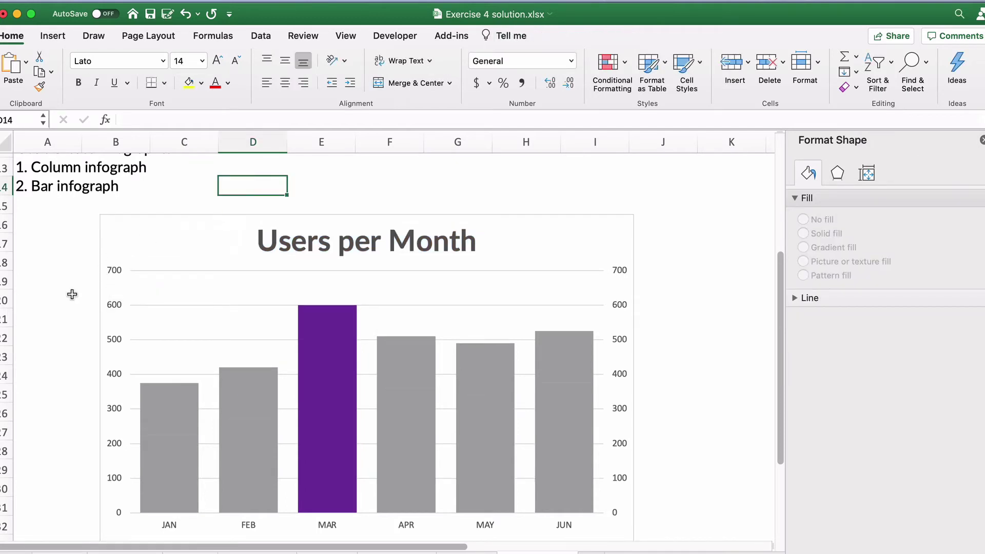
Delete the major horizontal gridlines from the chart.
{"action": "scroll", "coordinate": [72, 294], "scroll_direction": "down", "scroll_amount": 3}
{"action": "left_click", "coordinate": [169, 226]}
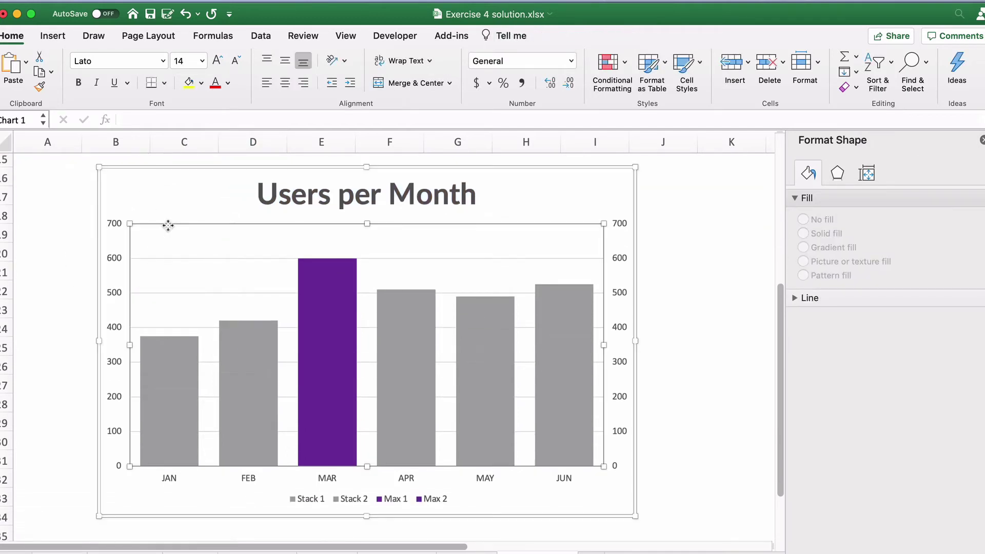
{"action": "left_click", "coordinate": [167, 259]}
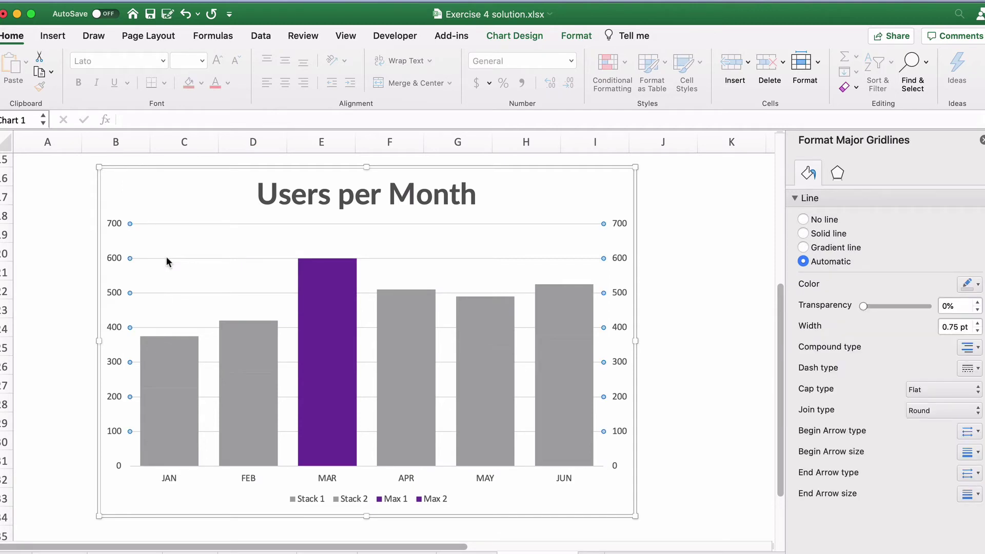
{"action": "left_click", "coordinate": [167, 259]}
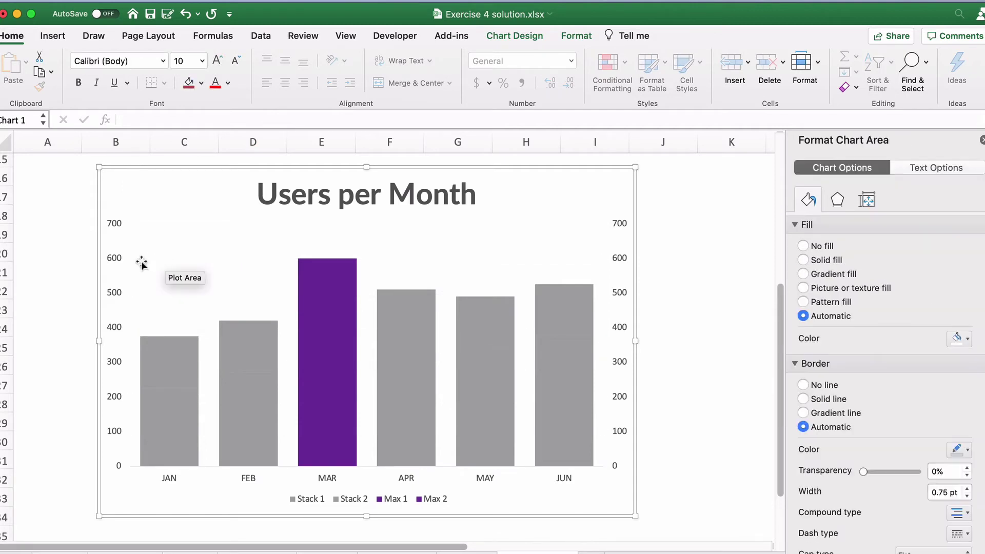
Delete both the primary and the secondary vertical value axes from the chart.
{"action": "left_click", "coordinate": [116, 261]}
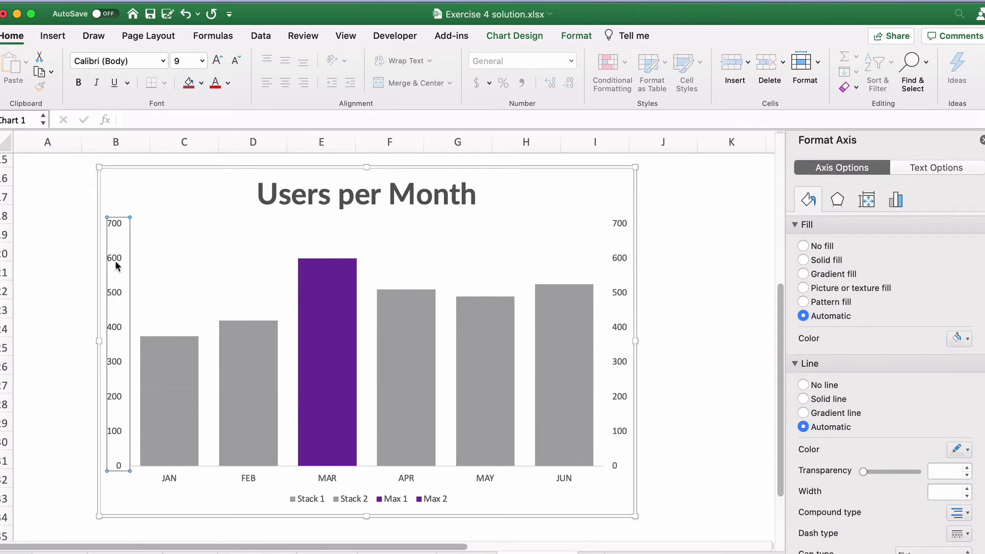
{"action": "key", "text": "Delete"}
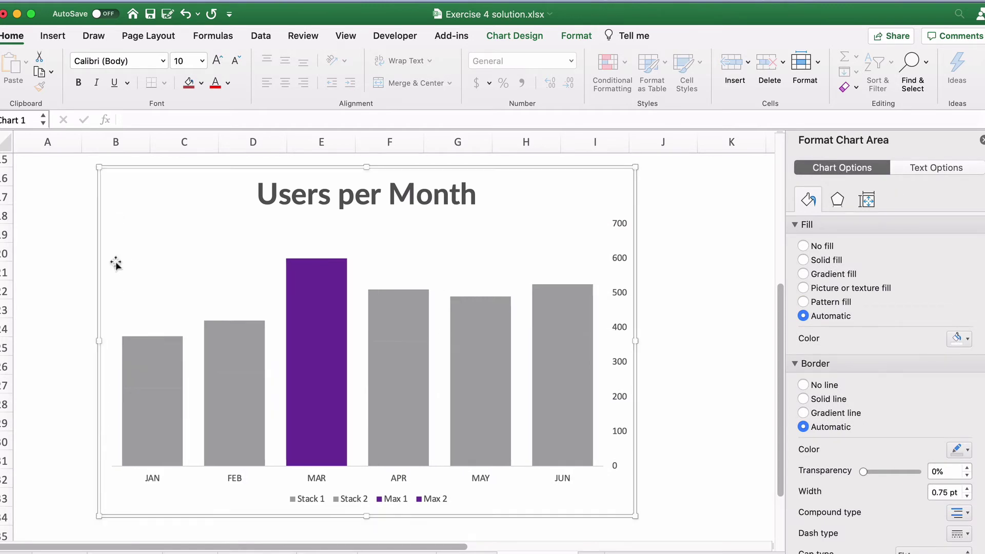
{"action": "left_click", "coordinate": [617, 261]}
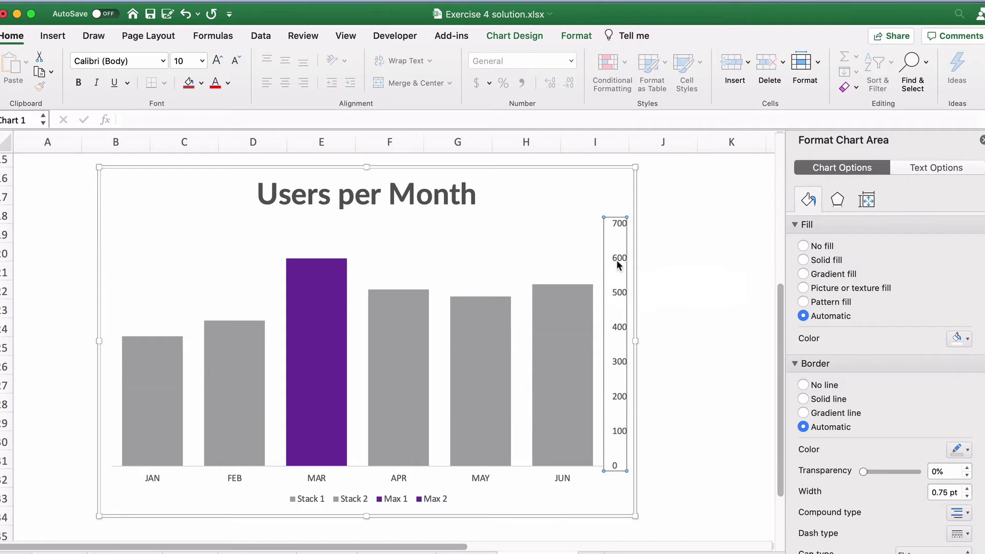
{"action": "key", "text": "Delete"}
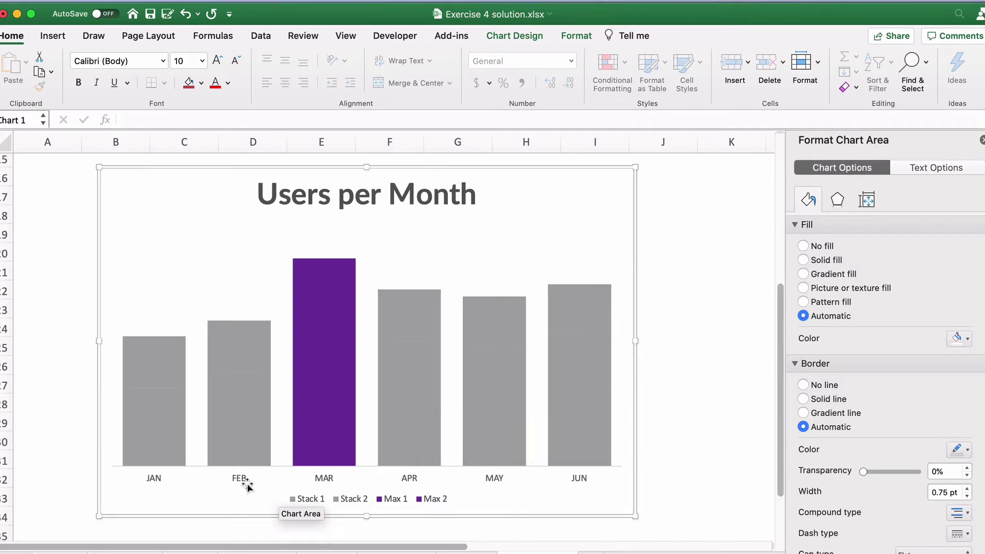
Delete the horizontal month axis and the series legend from the chart.
{"action": "left_click", "coordinate": [239, 477]}
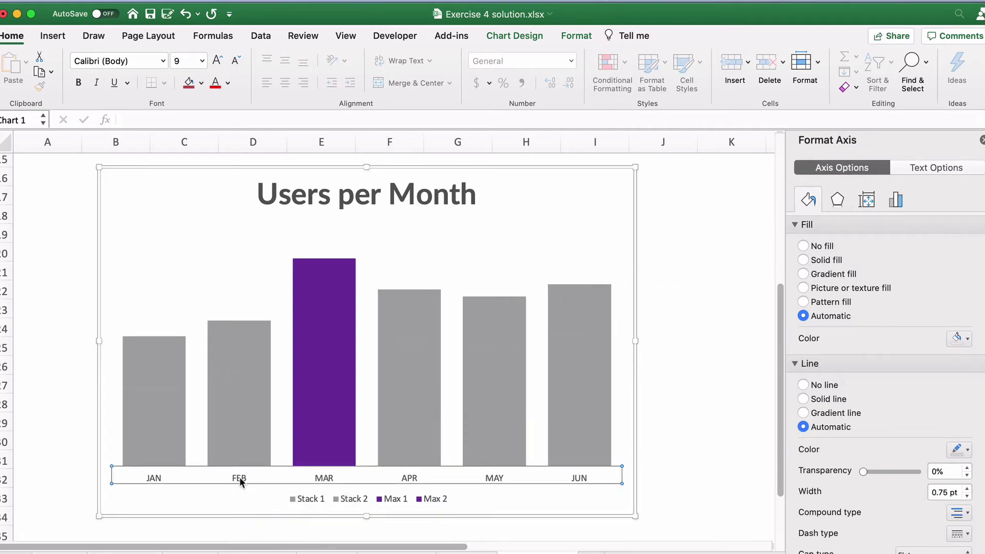
{"action": "key", "text": "Delete"}
{"action": "left_click", "coordinate": [326, 498]}
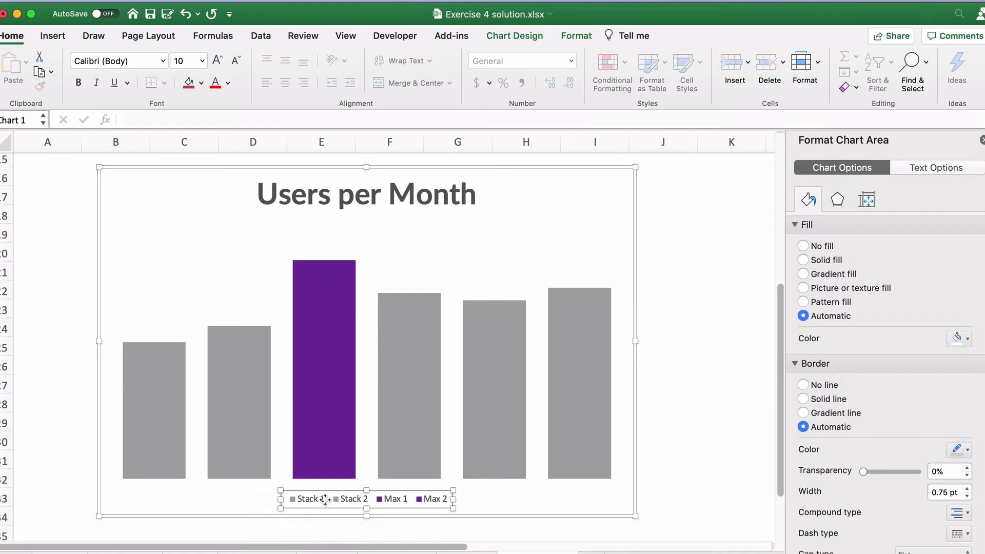
{"action": "key", "text": "Delete"}
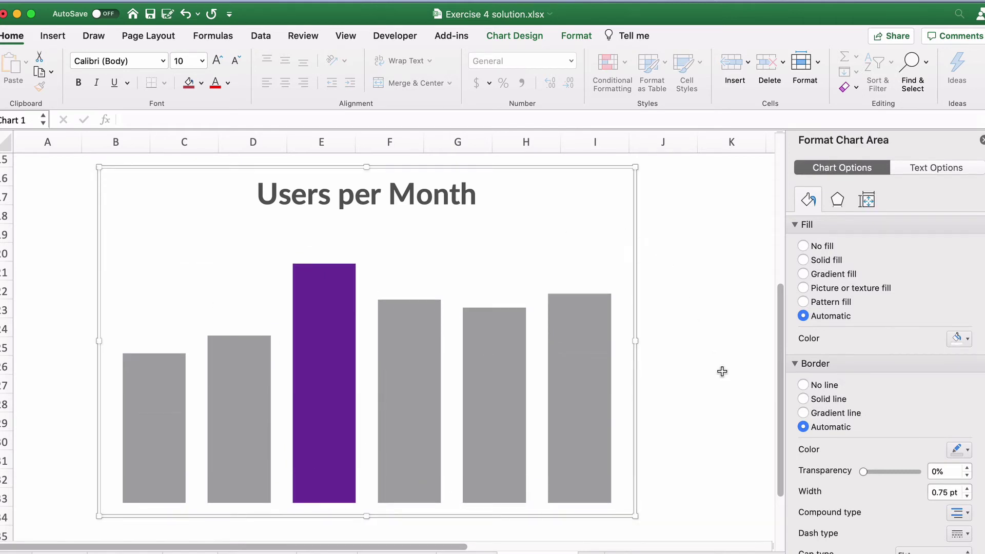
Remove the chart area's border by setting it to No line.
{"action": "left_click", "coordinate": [717, 293]}
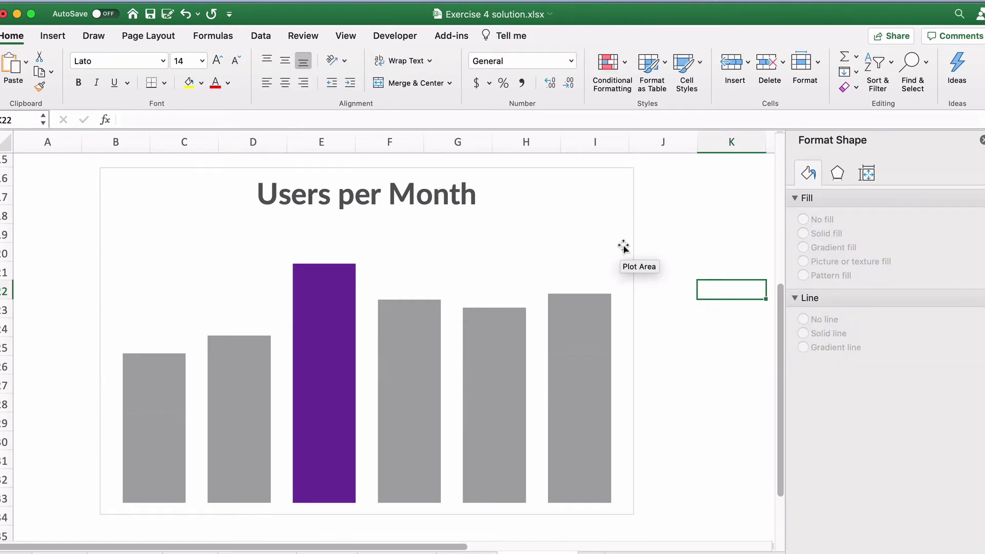
{"action": "left_click", "coordinate": [601, 238]}
{"action": "left_click", "coordinate": [599, 189]}
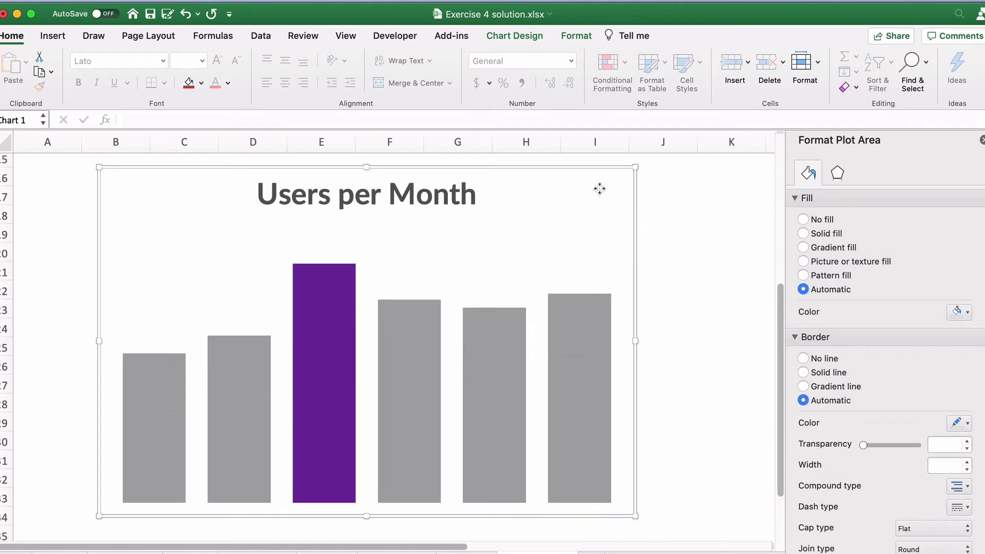
{"action": "left_click", "coordinate": [804, 385]}
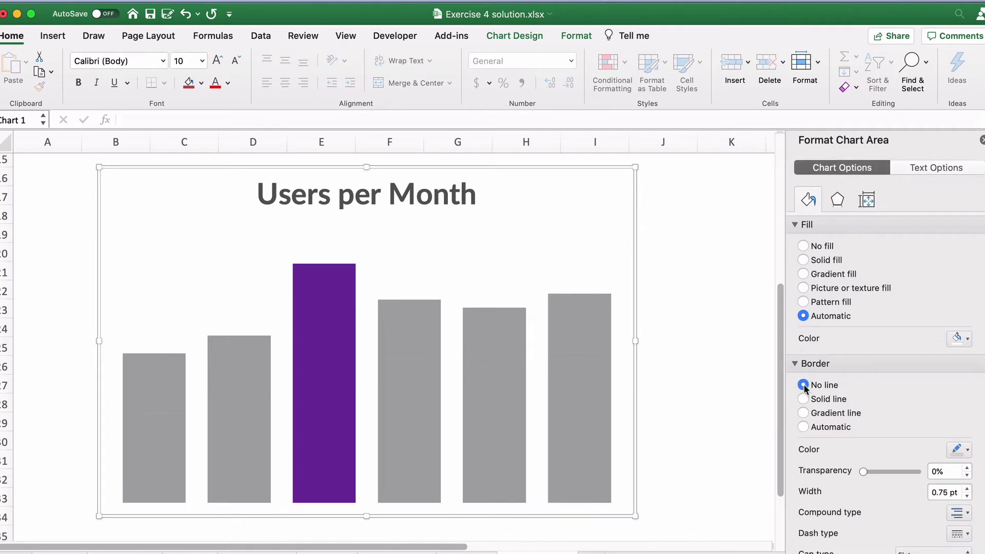
{"action": "left_click", "coordinate": [713, 377]}
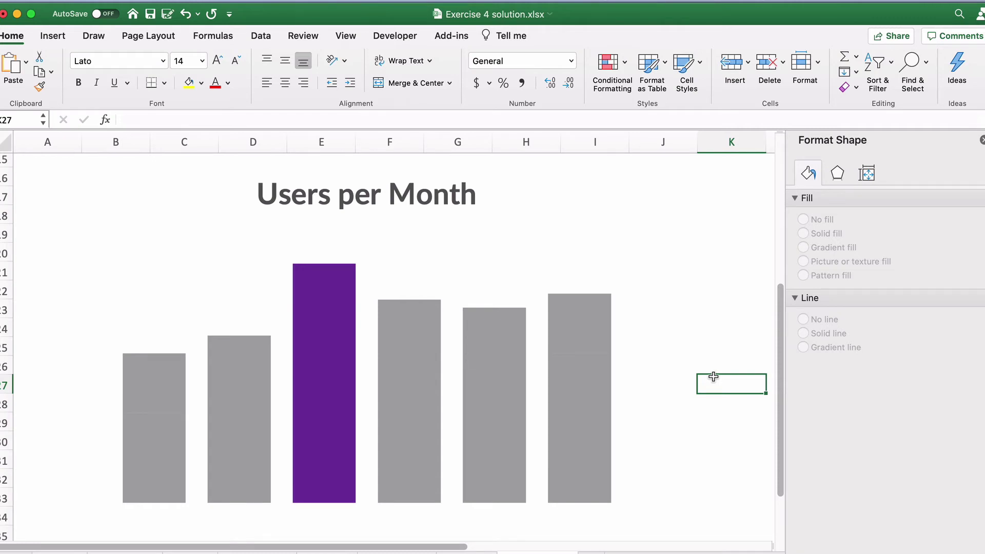
Add data labels to the Stack 1 series, the lower segments of the columns.
{"action": "left_click", "coordinate": [154, 469]}
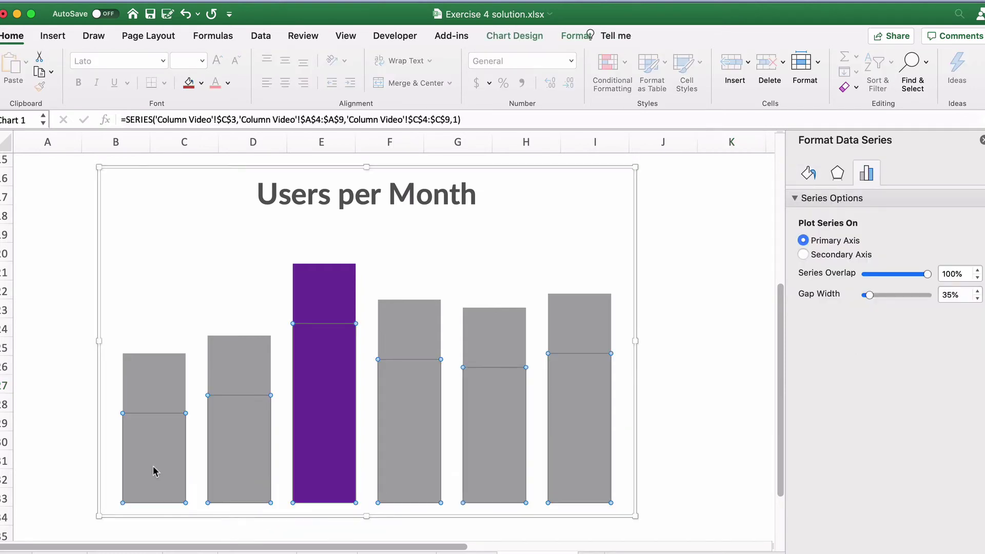
{"action": "right_click", "coordinate": [154, 471]}
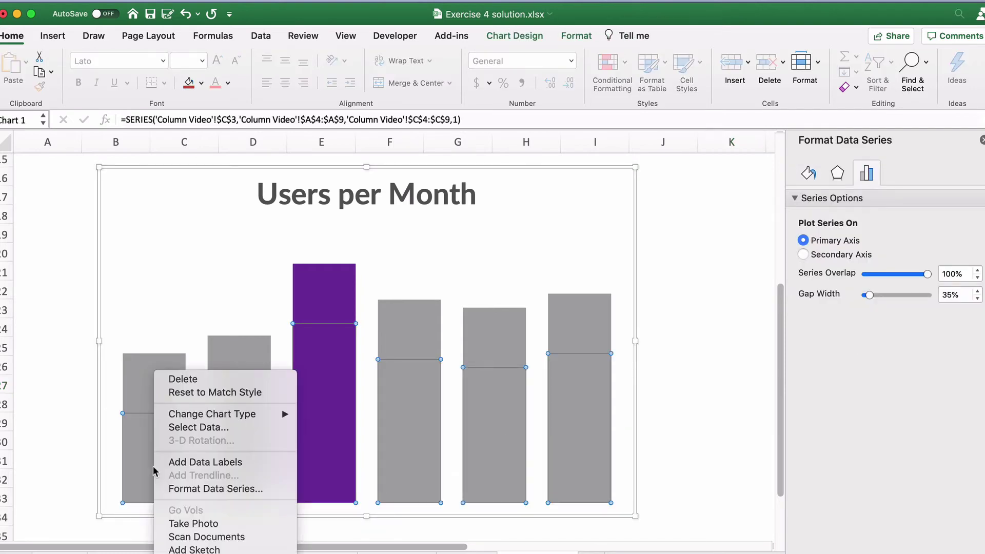
{"action": "left_click", "coordinate": [201, 462]}
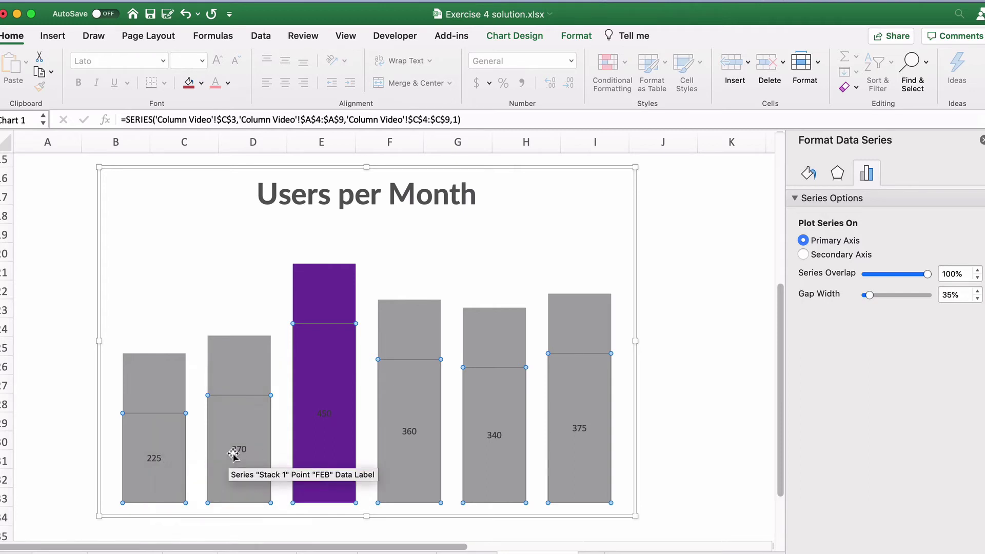
Make the Stack 1 data labels show only the category name, without values or leader lines, positioned at Inside Base.
{"action": "left_click", "coordinate": [155, 458]}
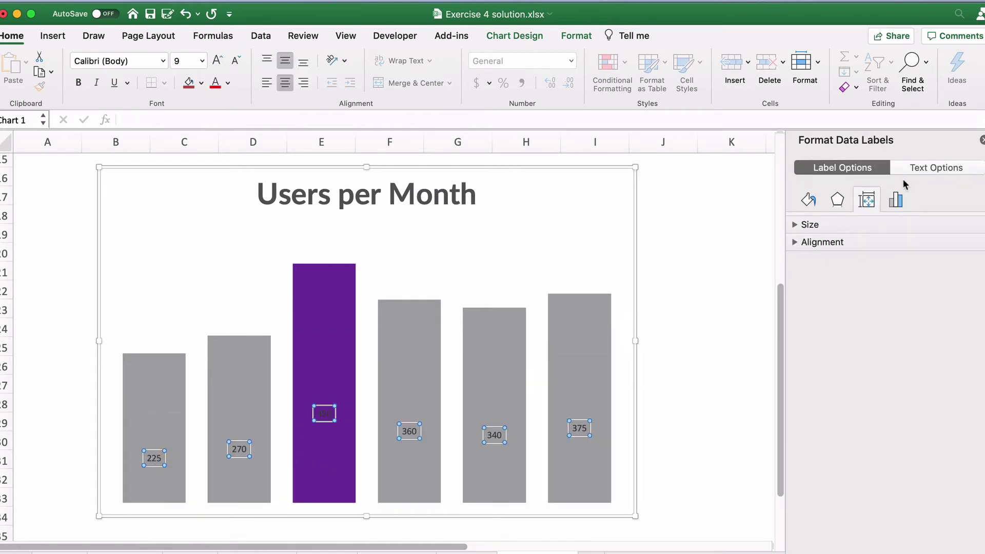
{"action": "left_click", "coordinate": [928, 167]}
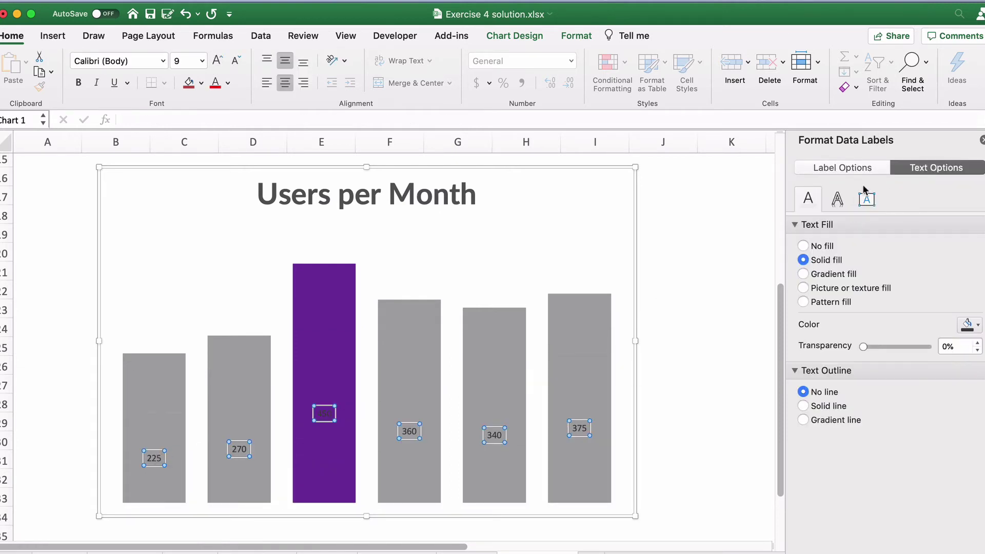
{"action": "left_click", "coordinate": [846, 166]}
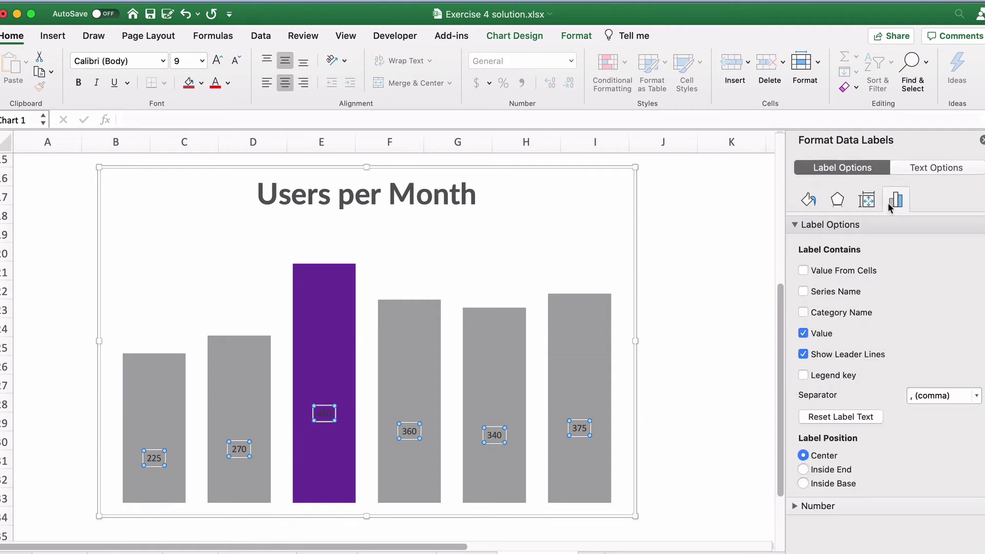
{"action": "left_click", "coordinate": [803, 313]}
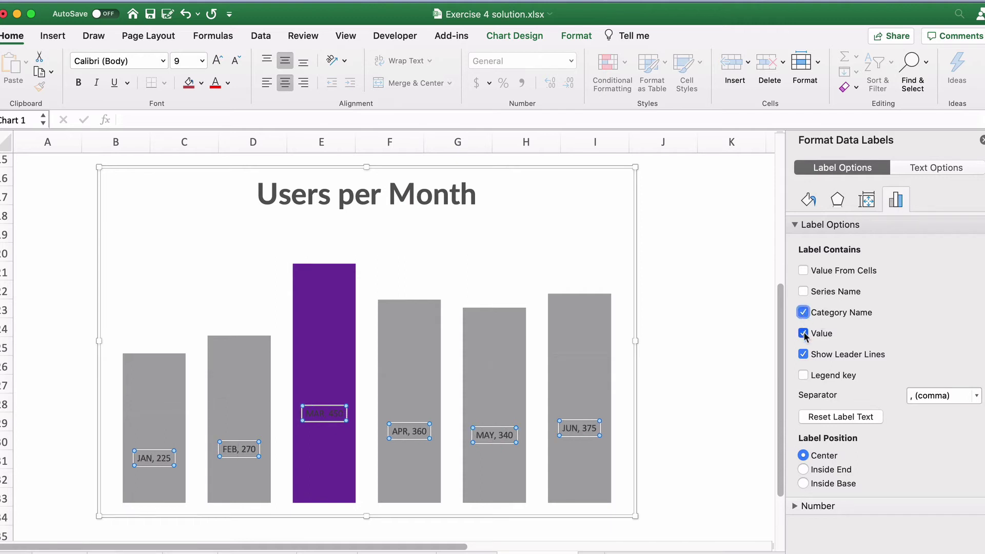
{"action": "left_click", "coordinate": [803, 334]}
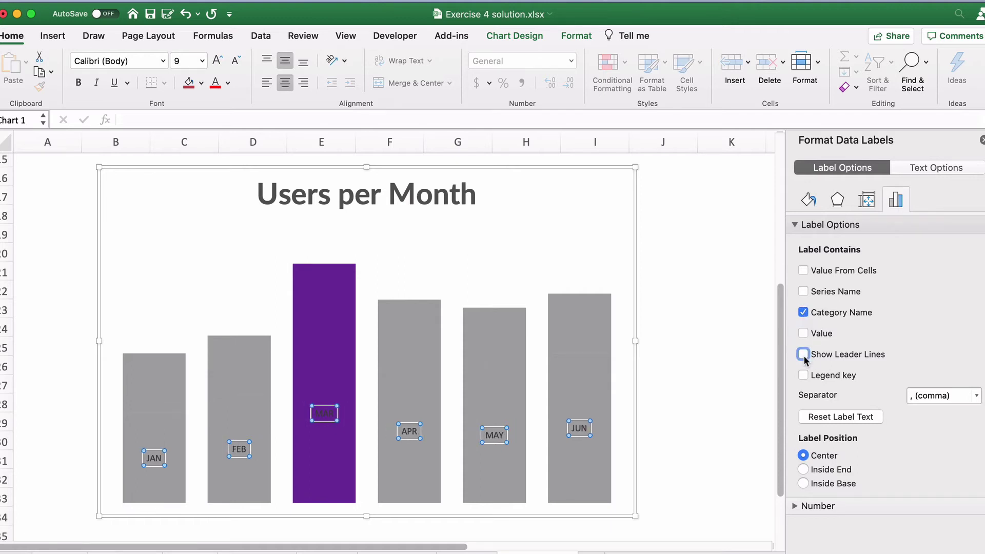
{"action": "left_click", "coordinate": [804, 483]}
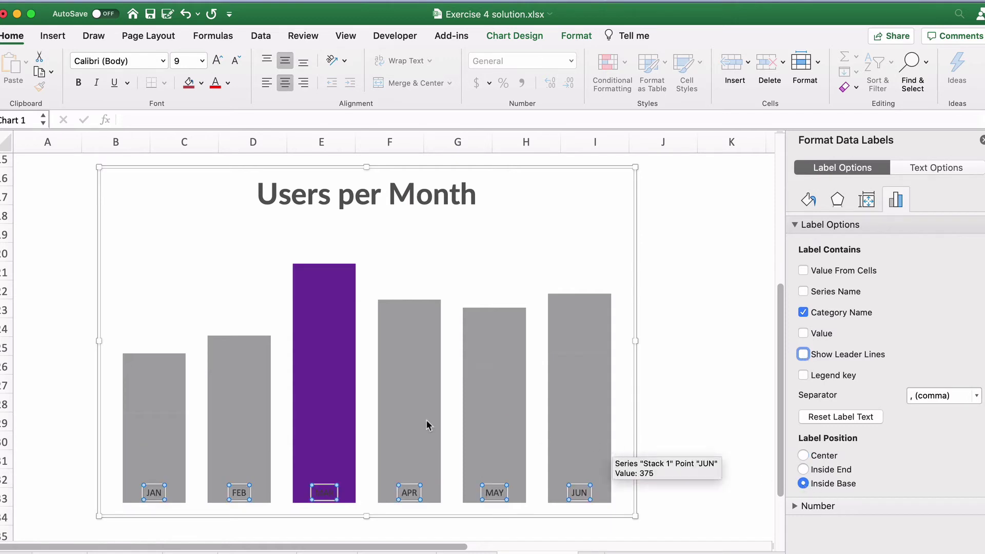
Format the month labels at the column bases in bold white Lato, size 20.
{"action": "left_click", "coordinate": [162, 61]}
{"action": "left_click", "coordinate": [121, 174]}
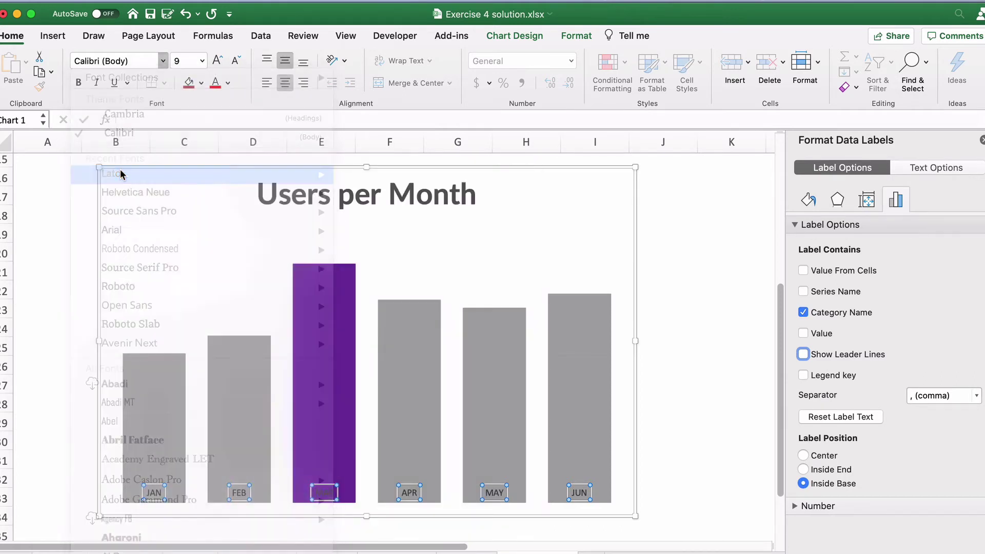
{"action": "left_click", "coordinate": [202, 61]}
{"action": "left_click", "coordinate": [201, 197]}
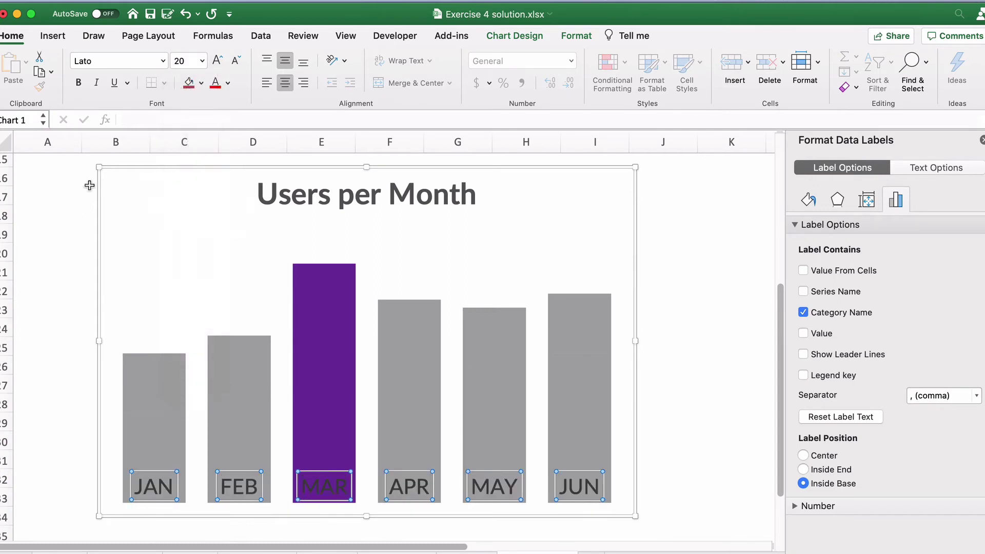
{"action": "left_click", "coordinate": [78, 82]}
{"action": "left_click", "coordinate": [227, 82]}
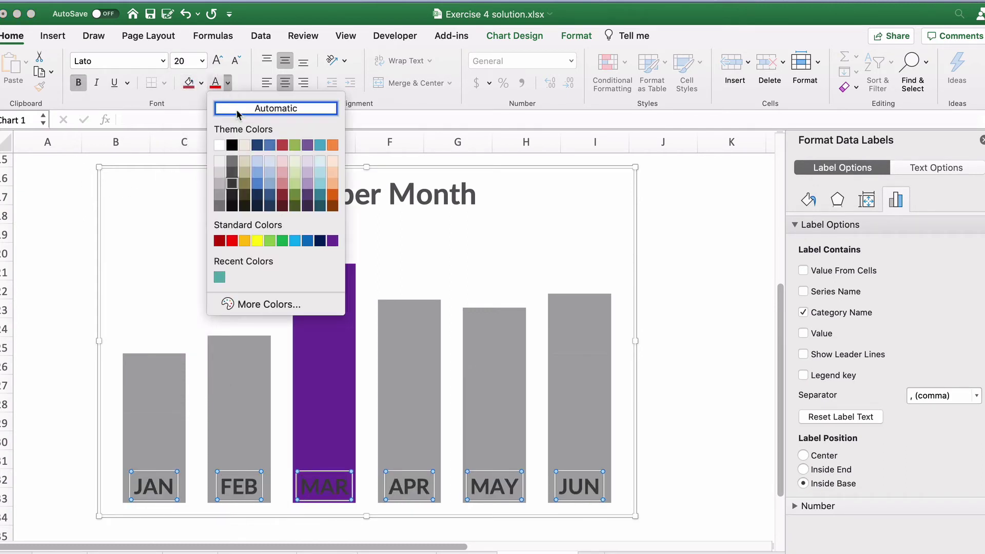
{"action": "left_click", "coordinate": [222, 147]}
{"action": "left_click", "coordinate": [75, 281]}
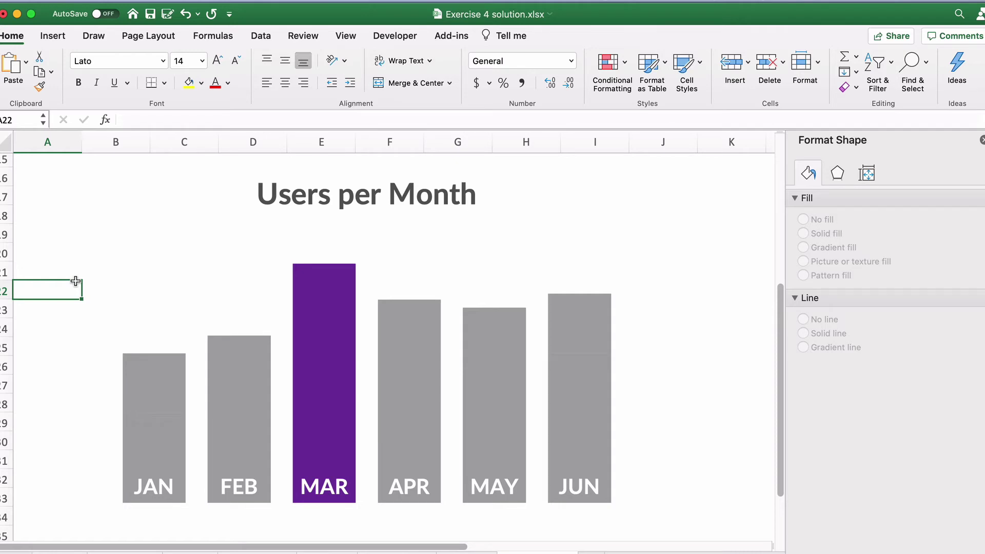
Add data labels to the Stack 2 series, the upper segments of the columns.
{"action": "left_click", "coordinate": [140, 370]}
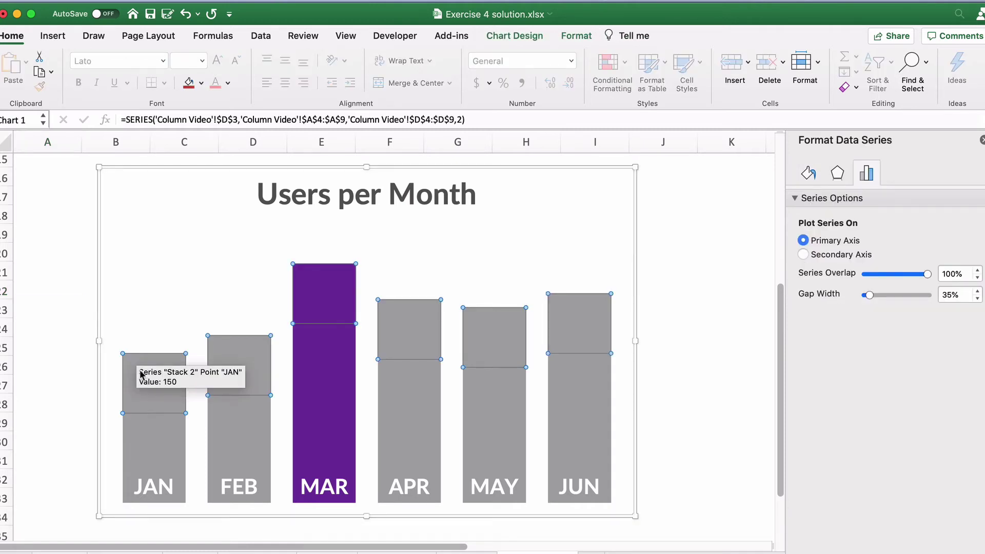
{"action": "right_click", "coordinate": [229, 360]}
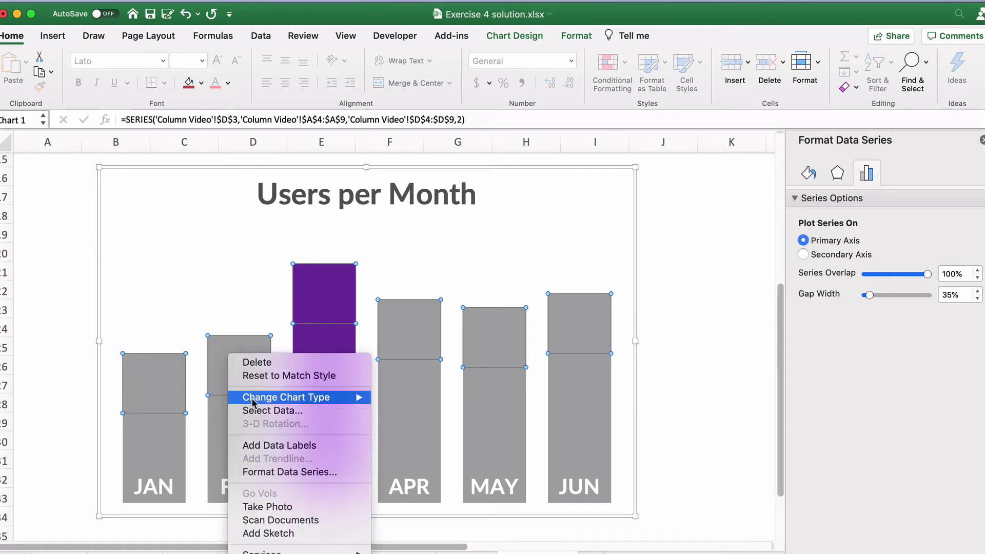
{"action": "left_click", "coordinate": [271, 447]}
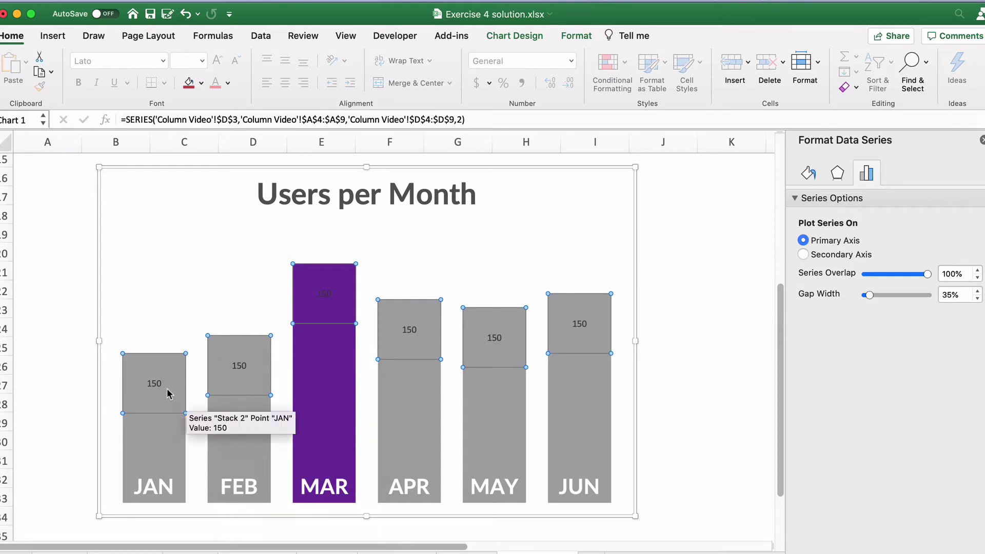
Format the Stack 2 data labels in bold white Lato, size 20.
{"action": "left_click", "coordinate": [151, 384]}
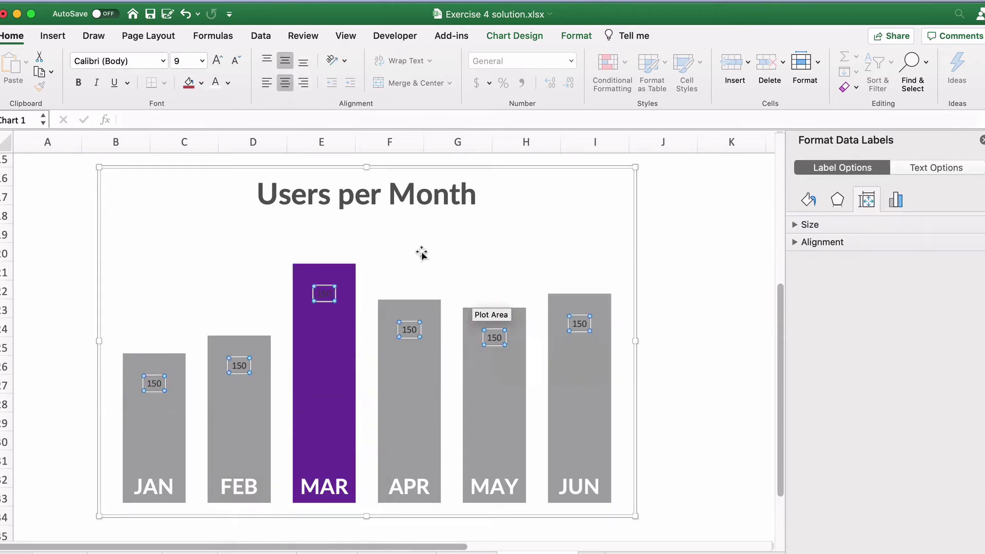
{"action": "left_click", "coordinate": [163, 61]}
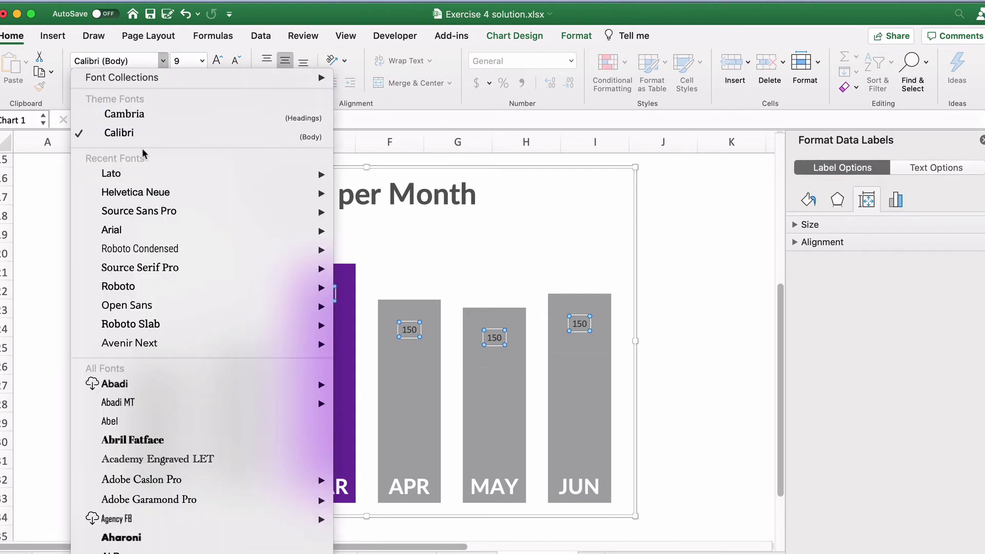
{"action": "left_click", "coordinate": [138, 174]}
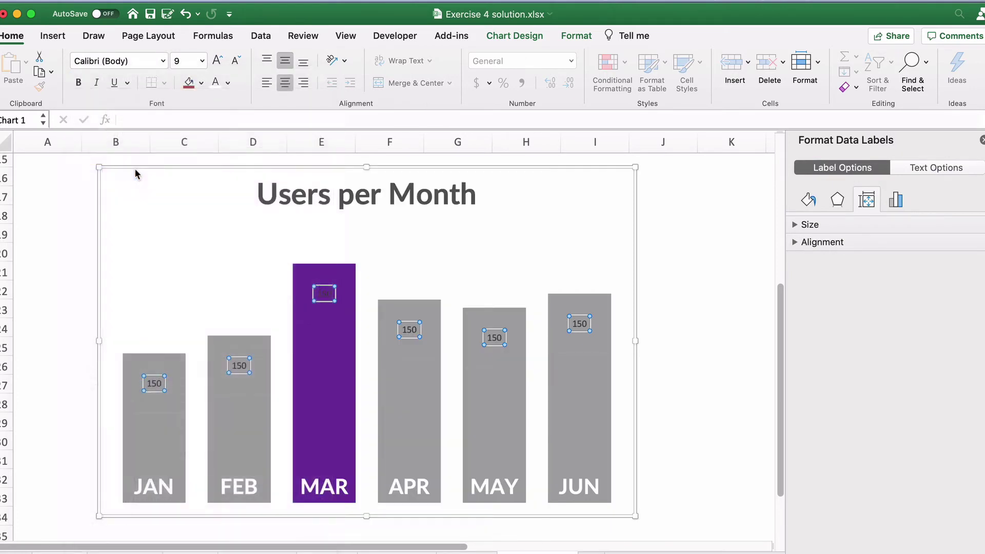
{"action": "left_click", "coordinate": [203, 61]}
{"action": "left_click", "coordinate": [192, 196]}
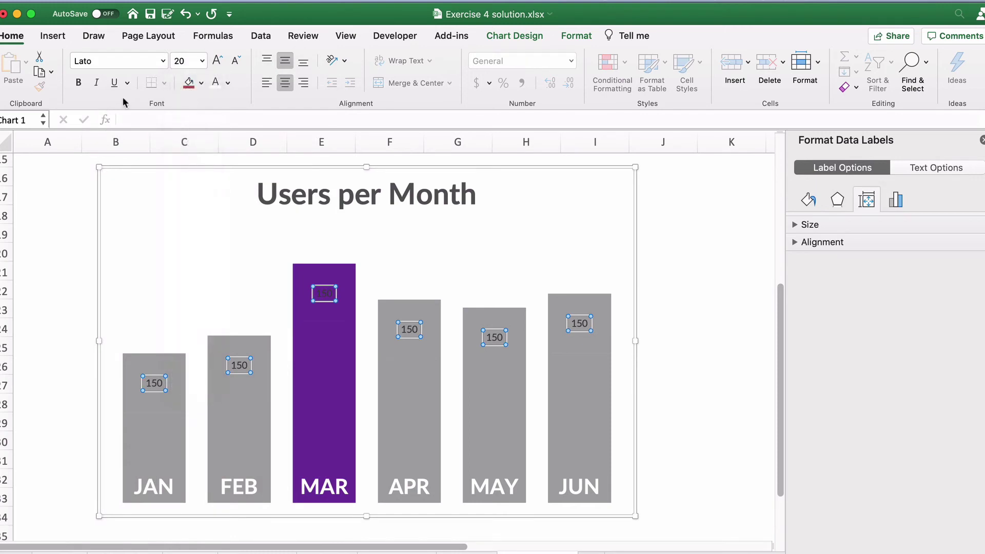
{"action": "left_click", "coordinate": [78, 82]}
{"action": "left_click", "coordinate": [214, 83]}
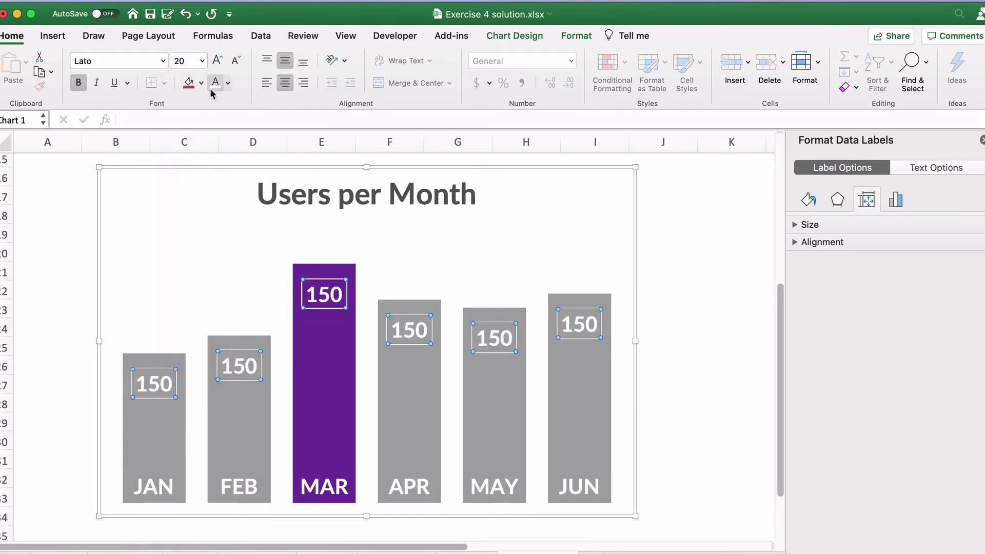
Link the JAN column's upper data label to its Orders value in cell B4 with ='Column Video'!$B$4.
{"action": "left_click", "coordinate": [150, 384]}
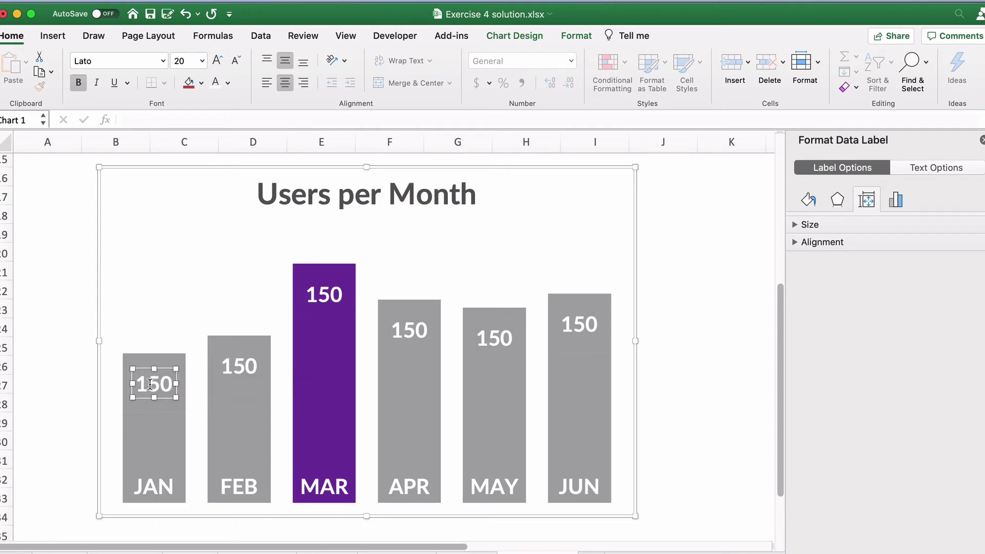
{"action": "left_click", "coordinate": [138, 120]}
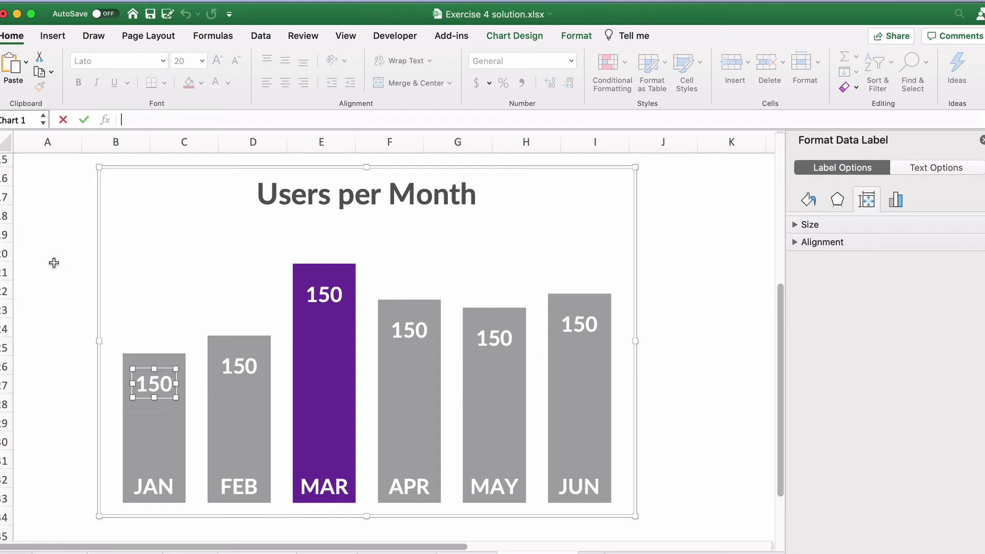
{"action": "scroll", "coordinate": [53, 262], "scroll_direction": "up", "scroll_amount": 3}
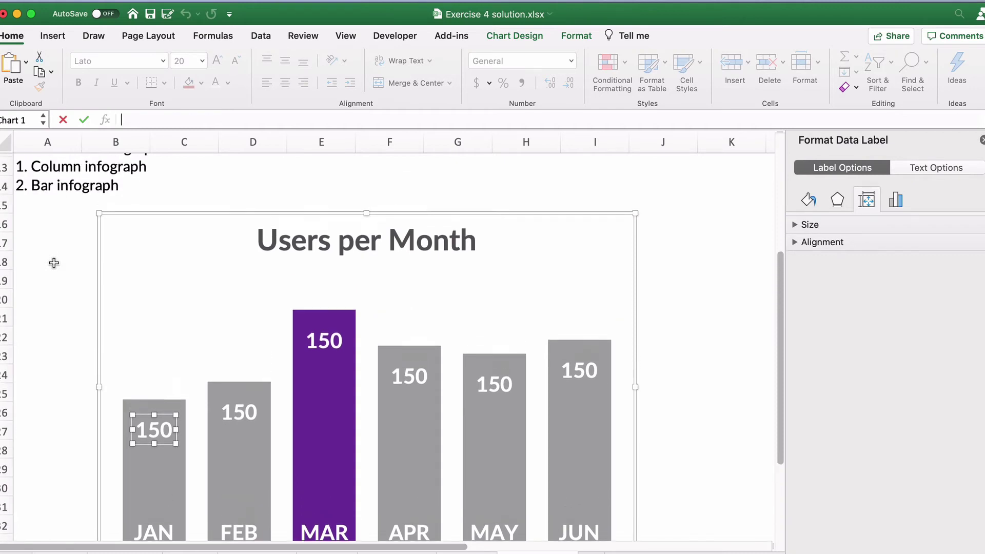
{"action": "type", "text": "="}
{"action": "scroll", "coordinate": [54, 262], "scroll_direction": "up", "scroll_amount": 12}
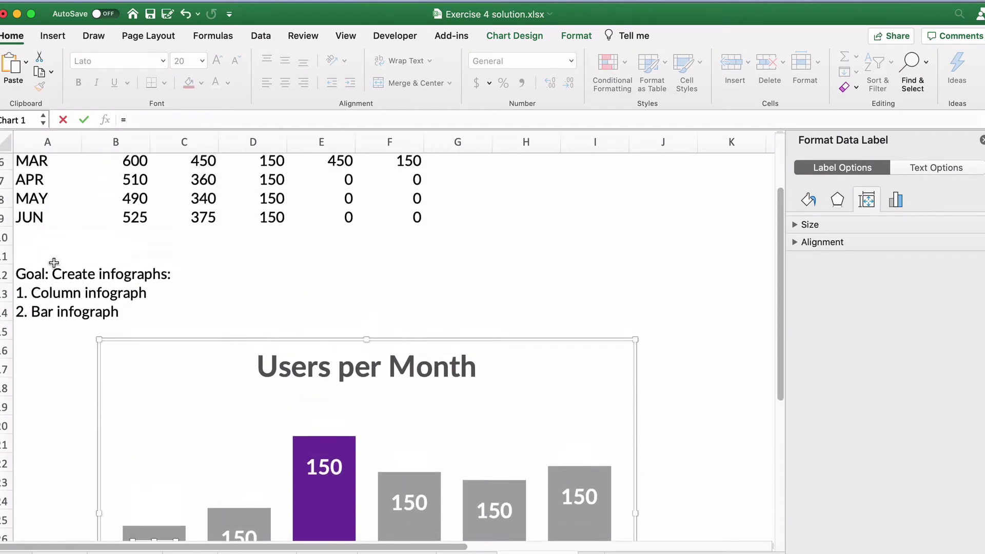
{"action": "left_click", "coordinate": [116, 200]}
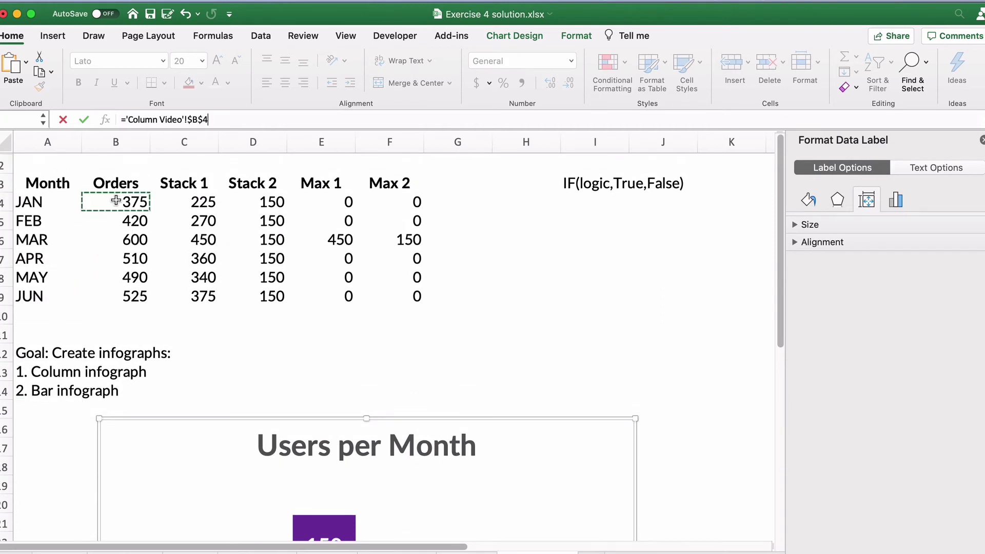
{"action": "key", "text": "Return"}
{"action": "scroll", "coordinate": [114, 199], "scroll_direction": "down", "scroll_amount": 10}
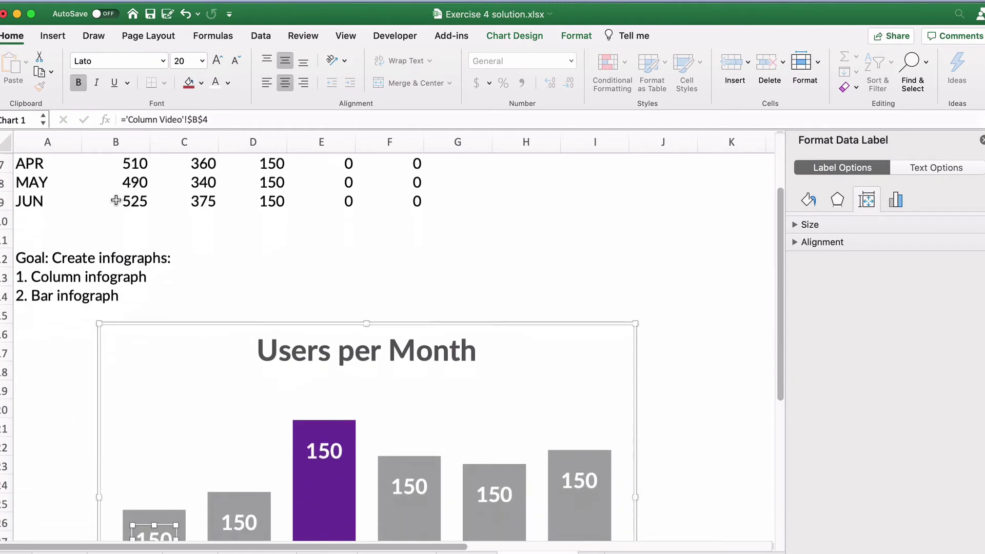
Check the JAN column's upper data label and its cell link, reselecting the label and refreshing the chart view.
{"action": "left_click", "coordinate": [72, 386]}
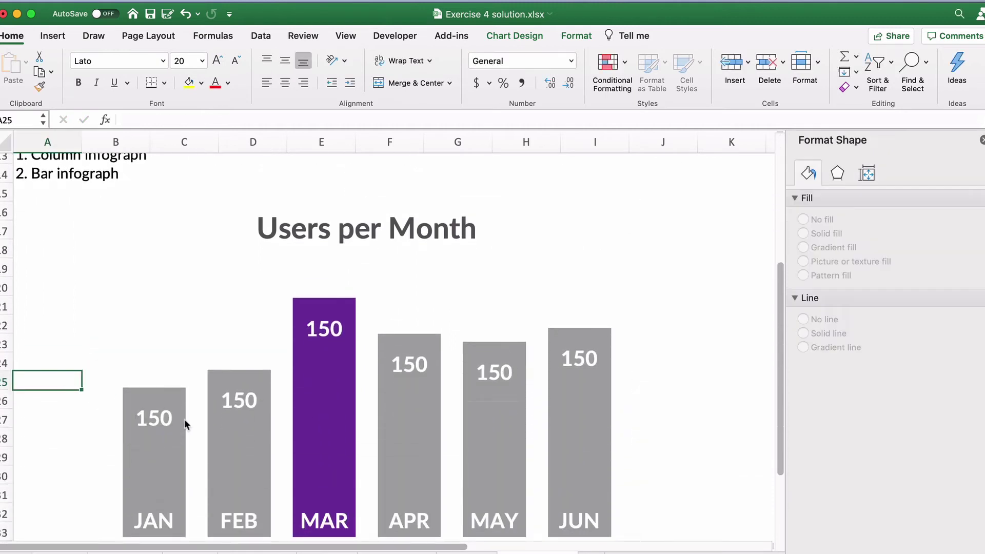
{"action": "left_click", "coordinate": [163, 435]}
{"action": "left_click", "coordinate": [154, 413]}
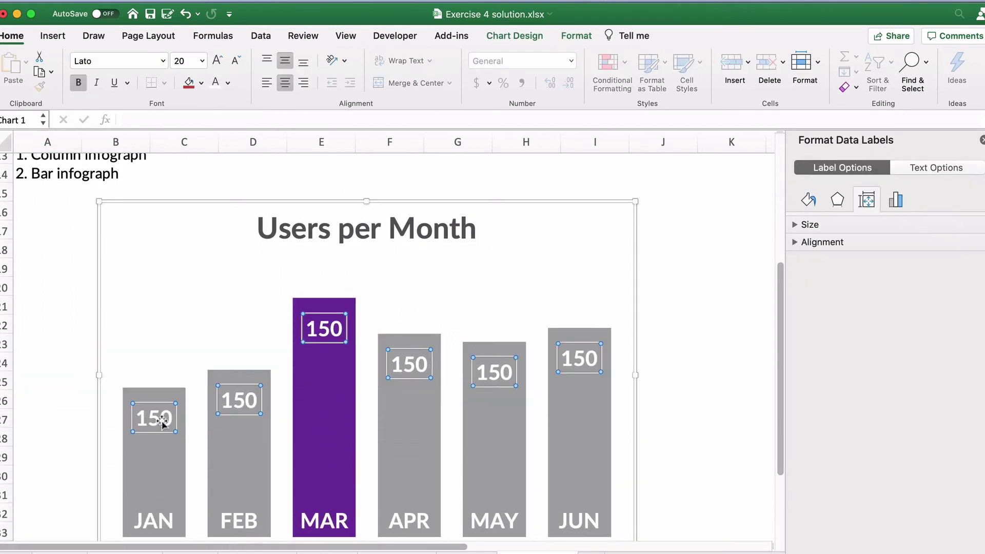
{"action": "left_click", "coordinate": [152, 417]}
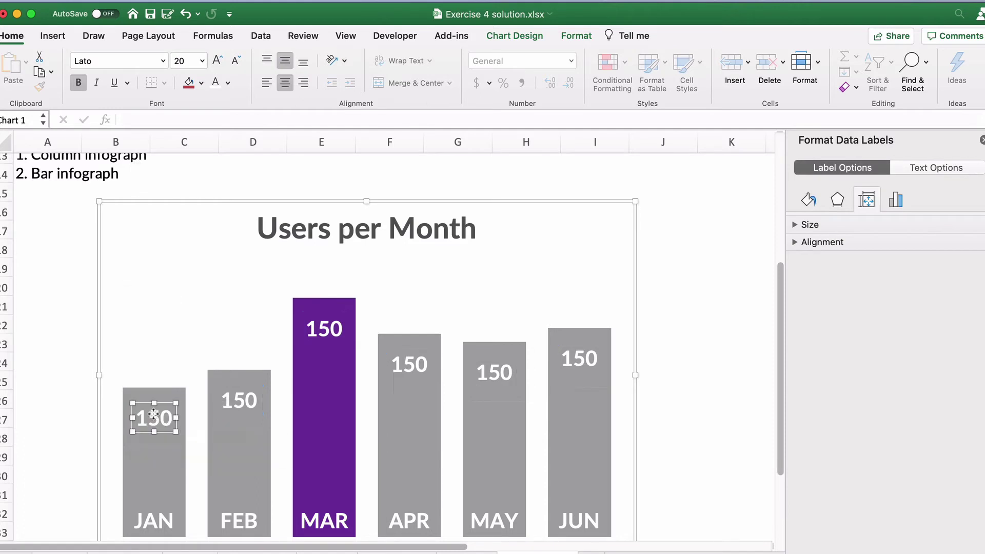
{"action": "scroll", "coordinate": [66, 445], "scroll_direction": "down", "scroll_amount": 10}
{"action": "scroll", "coordinate": [66, 445], "scroll_direction": "up", "scroll_amount": 10}
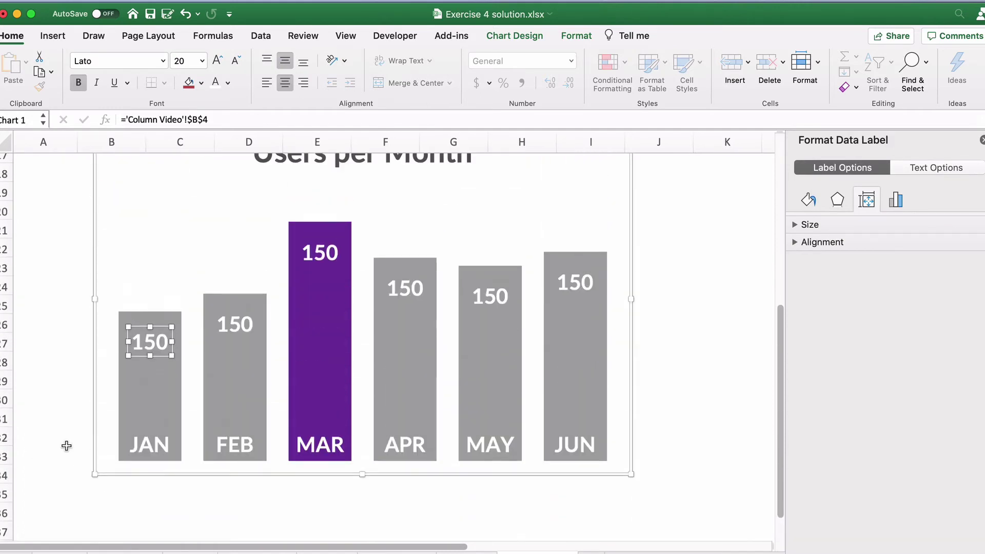
{"action": "left_click", "coordinate": [66, 446]}
{"action": "left_click", "coordinate": [153, 339]}
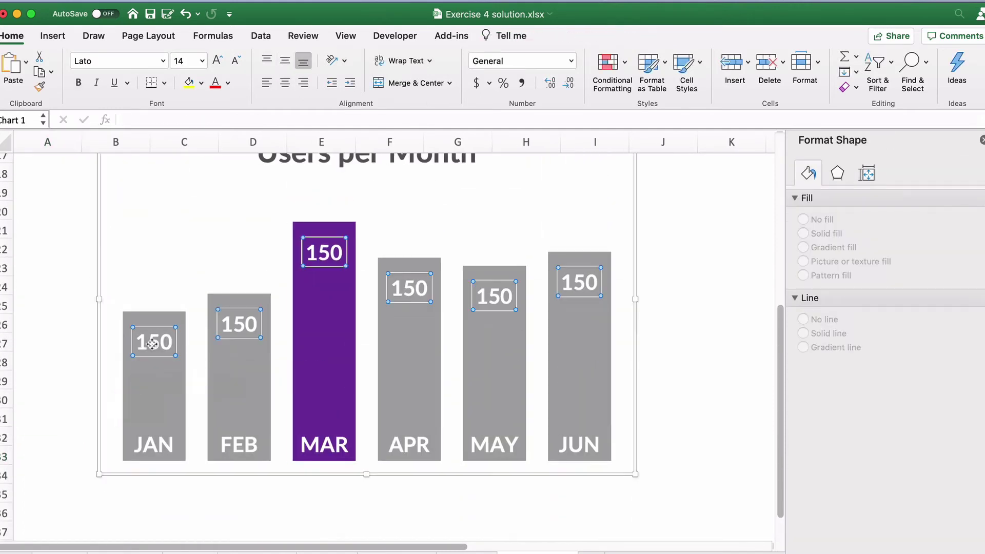
{"action": "left_click", "coordinate": [152, 337]}
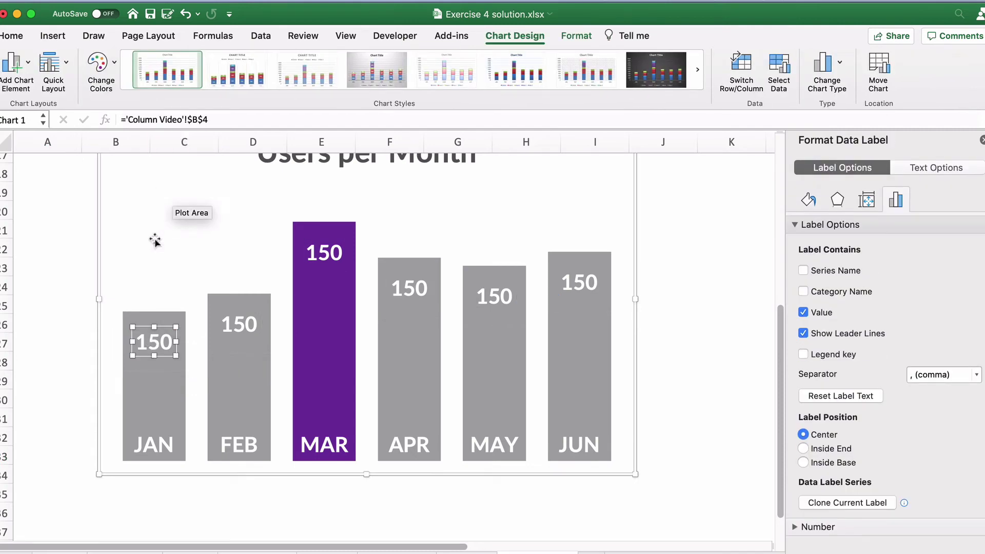
{"action": "left_click", "coordinate": [70, 294]}
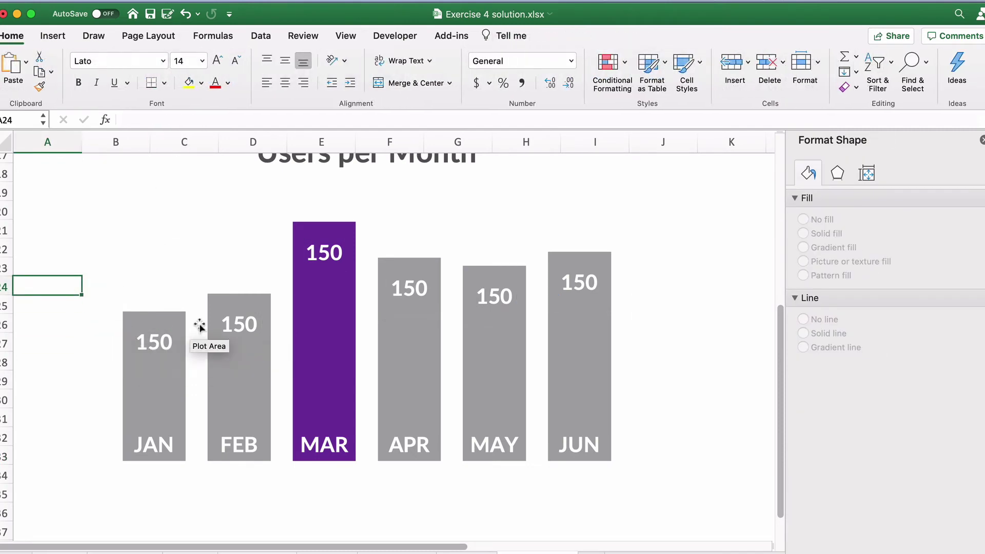
{"action": "scroll", "coordinate": [200, 327], "scroll_direction": "up", "scroll_amount": 8}
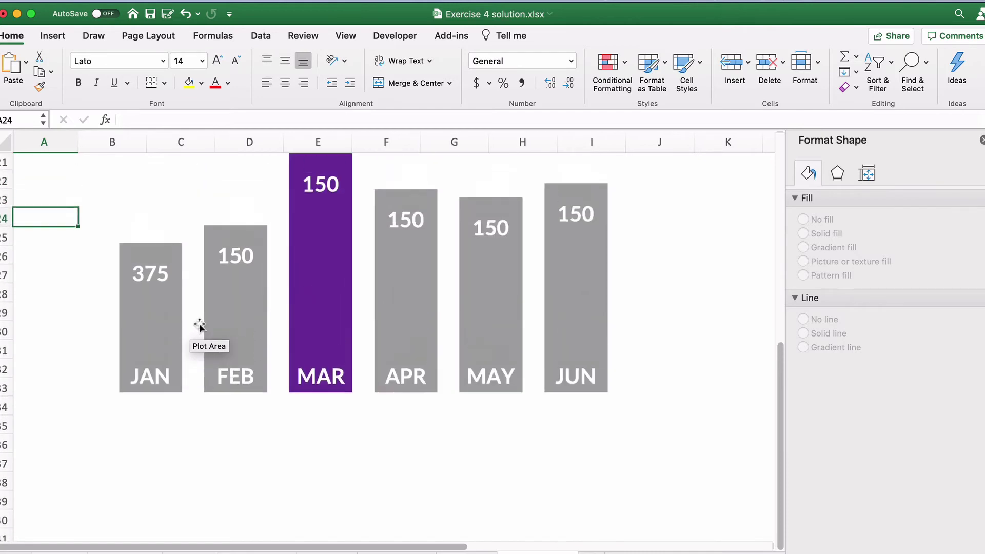
Link the FEB column's upper data label to its Orders value in cell B5 with ='Column Video'!$B$5.
{"action": "left_click", "coordinate": [225, 314]}
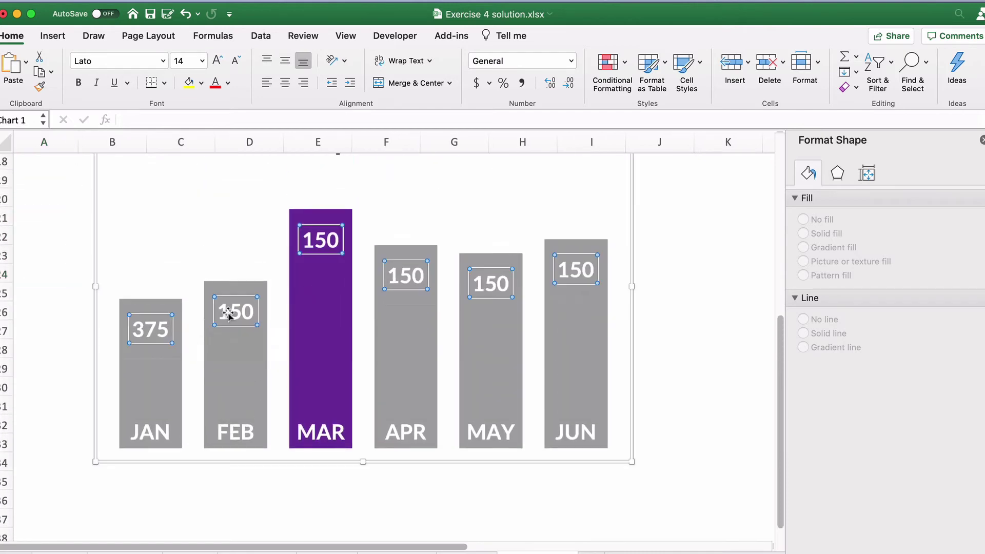
{"action": "left_click", "coordinate": [228, 314]}
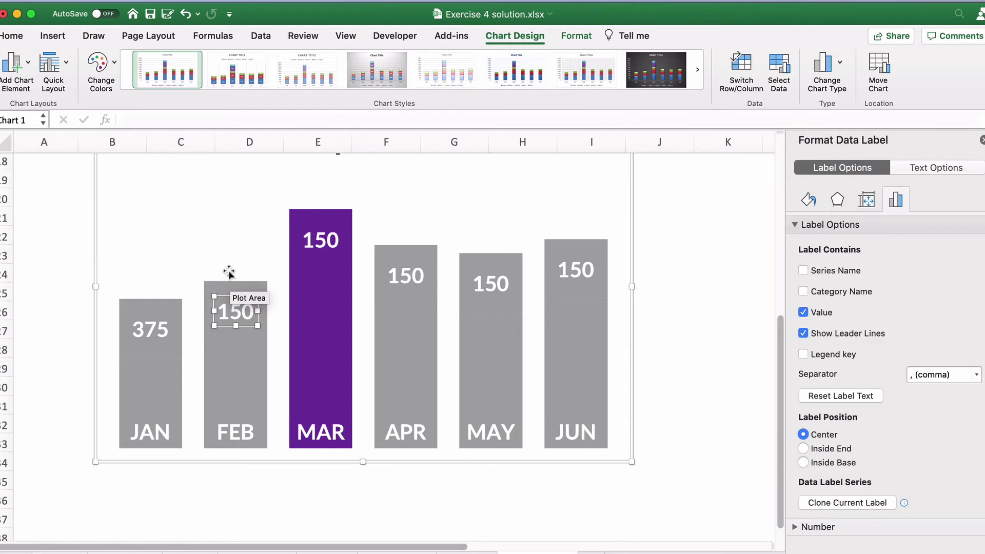
{"action": "left_click", "coordinate": [135, 122]}
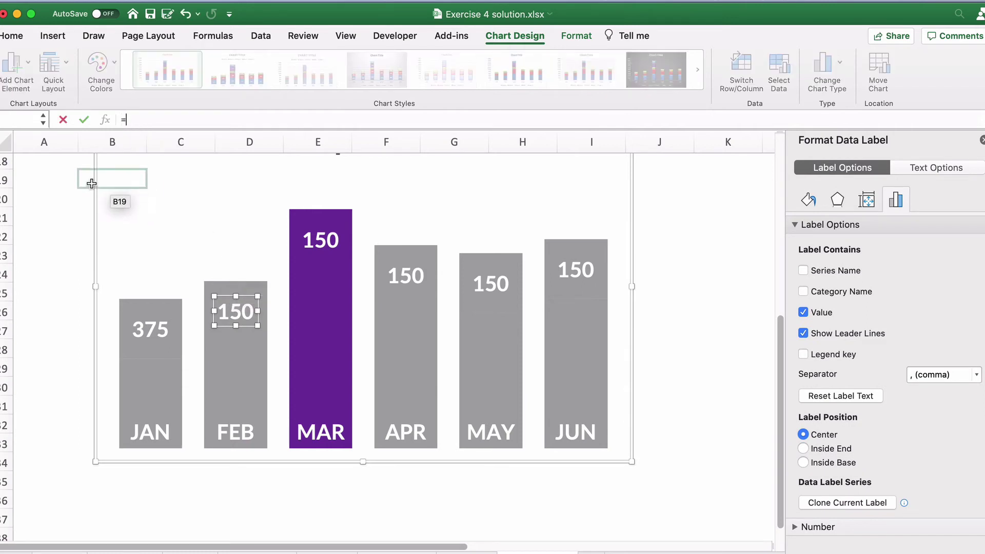
{"action": "scroll", "coordinate": [90, 183], "scroll_direction": "up", "scroll_amount": 10}
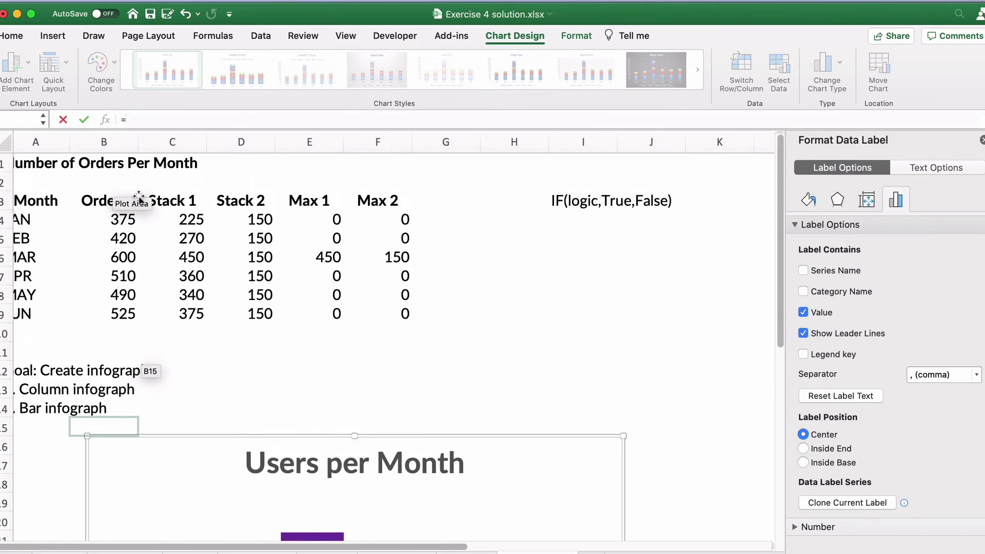
{"action": "left_click", "coordinate": [117, 236]}
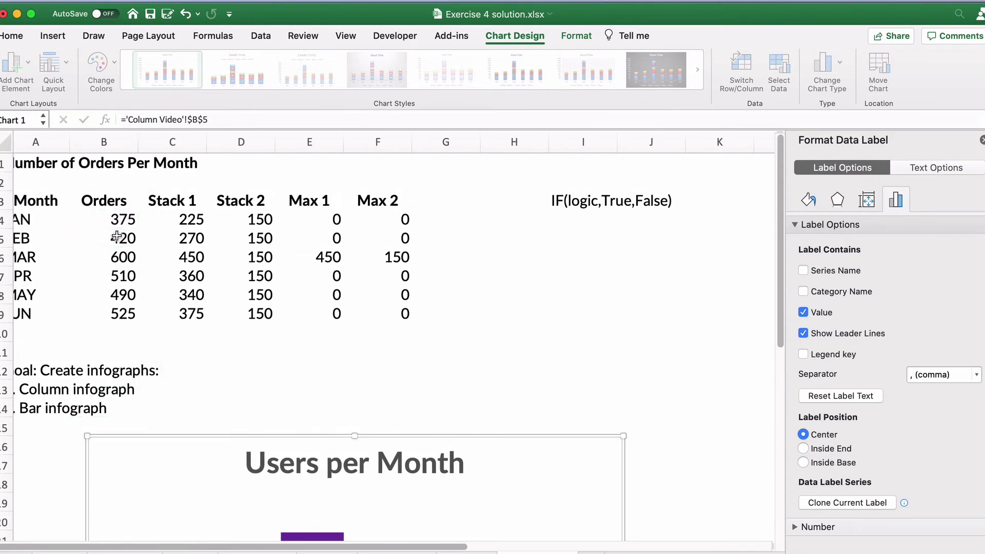
{"action": "key", "text": "Return"}
{"action": "scroll", "coordinate": [182, 336], "scroll_direction": "down", "scroll_amount": 5}
Link the purple MAR column's upper data label to its Orders value in cell B6 with ='Column Video'!$B$6.
{"action": "left_click", "coordinate": [317, 392]}
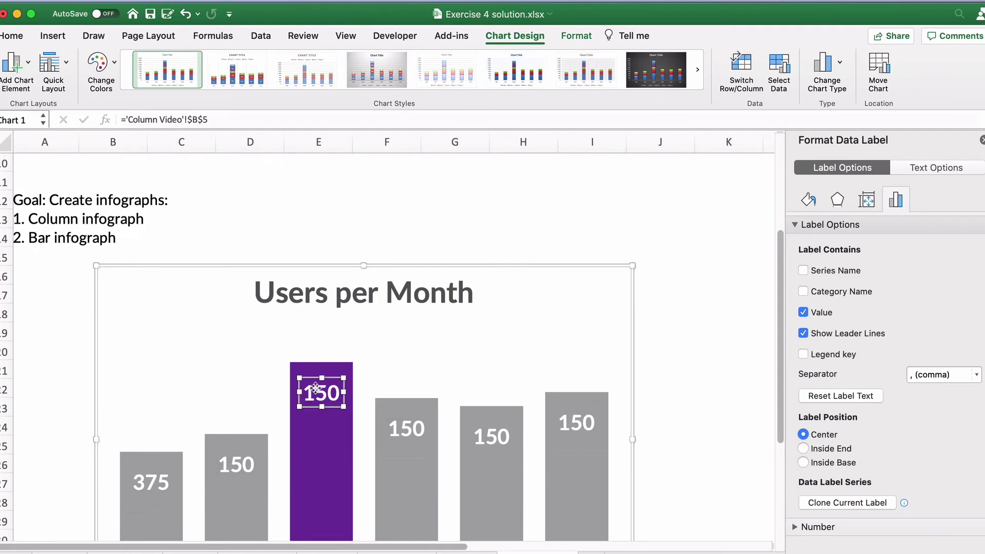
{"action": "left_click", "coordinate": [140, 120]}
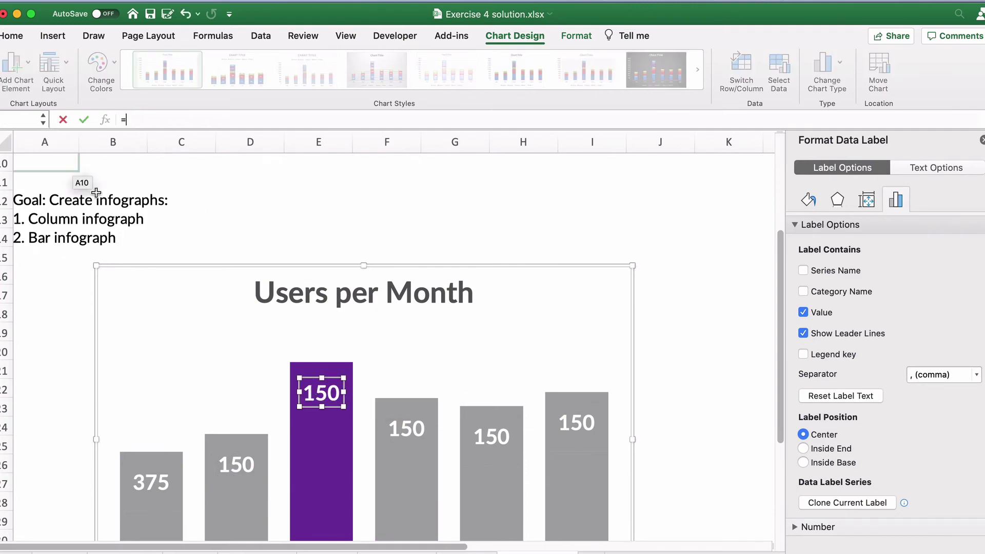
{"action": "scroll", "coordinate": [82, 177], "scroll_direction": "up", "scroll_amount": 3}
{"action": "left_click", "coordinate": [112, 265]}
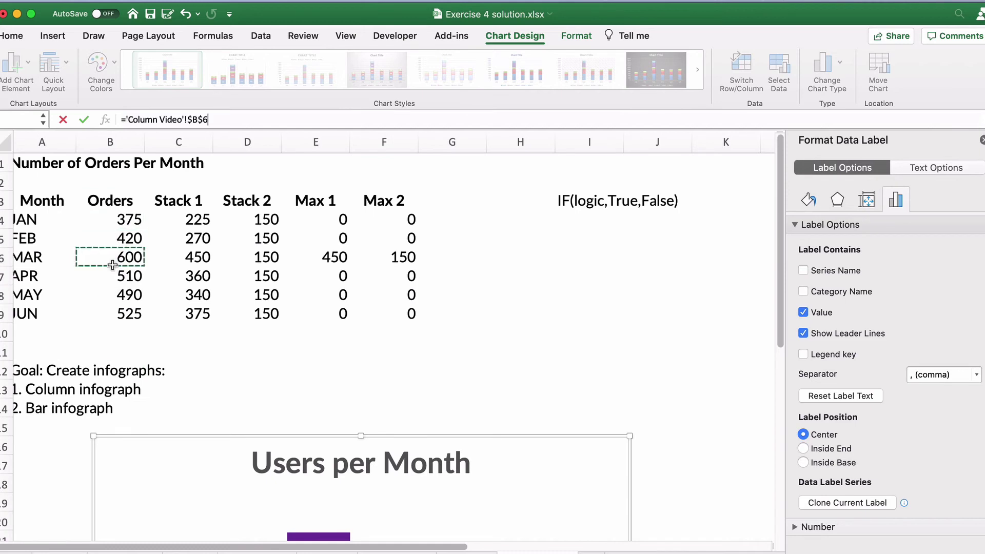
{"action": "key", "text": "Return"}
{"action": "scroll", "coordinate": [263, 365], "scroll_direction": "down", "scroll_amount": 3}
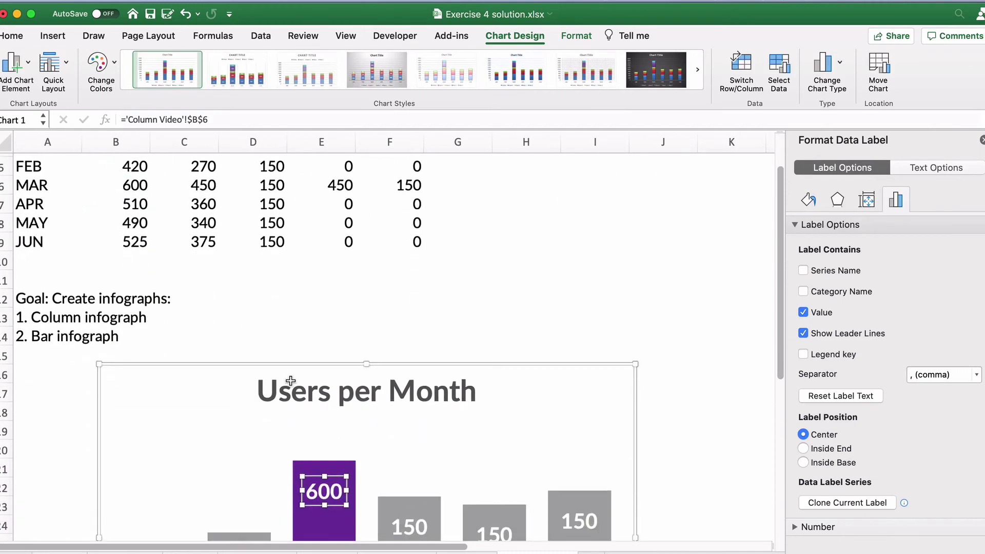
Link the APR column's upper data label to its Orders value in cell B7 with ='Column Video'!$B$7.
{"action": "left_click", "coordinate": [395, 528]}
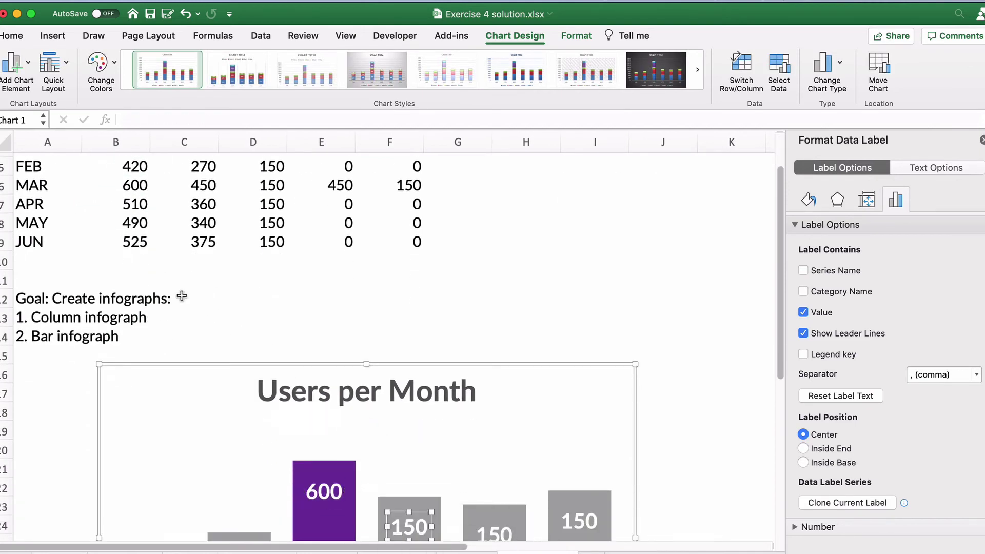
{"action": "type", "text": "="}
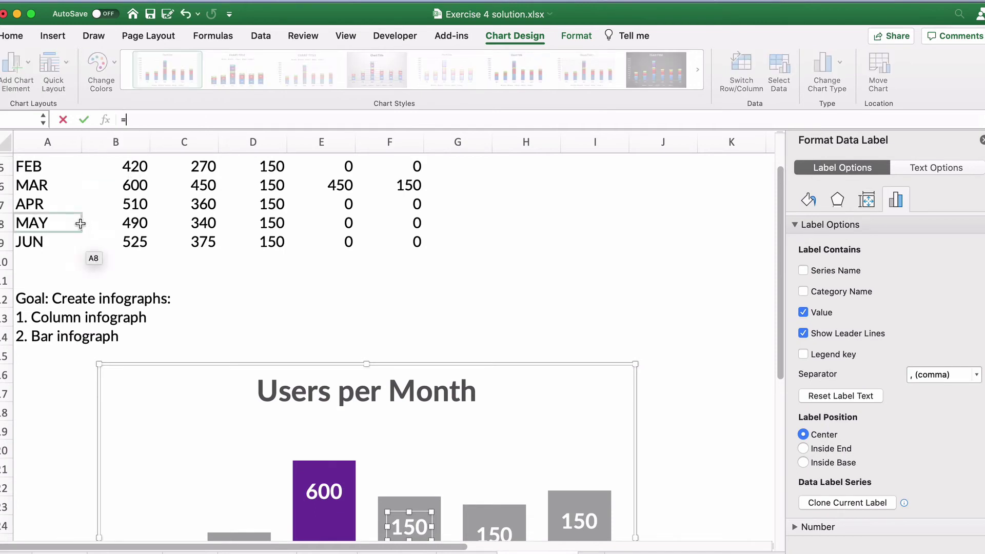
{"action": "left_click", "coordinate": [118, 202]}
{"action": "key", "text": "Return"}
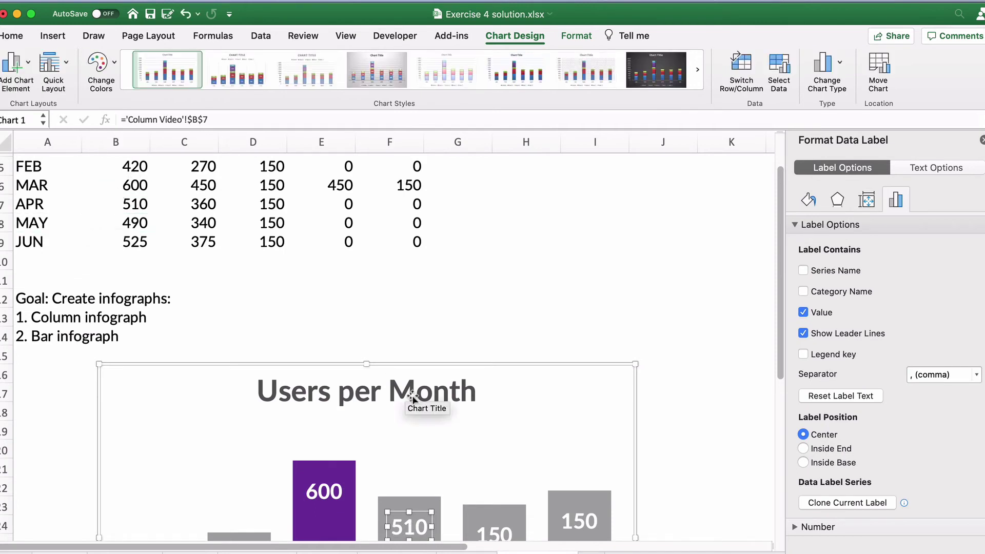
Link the MAY column's upper data label to its Orders value in cell B8 with ='Column Video'!$B$8.
{"action": "left_click", "coordinate": [477, 526]}
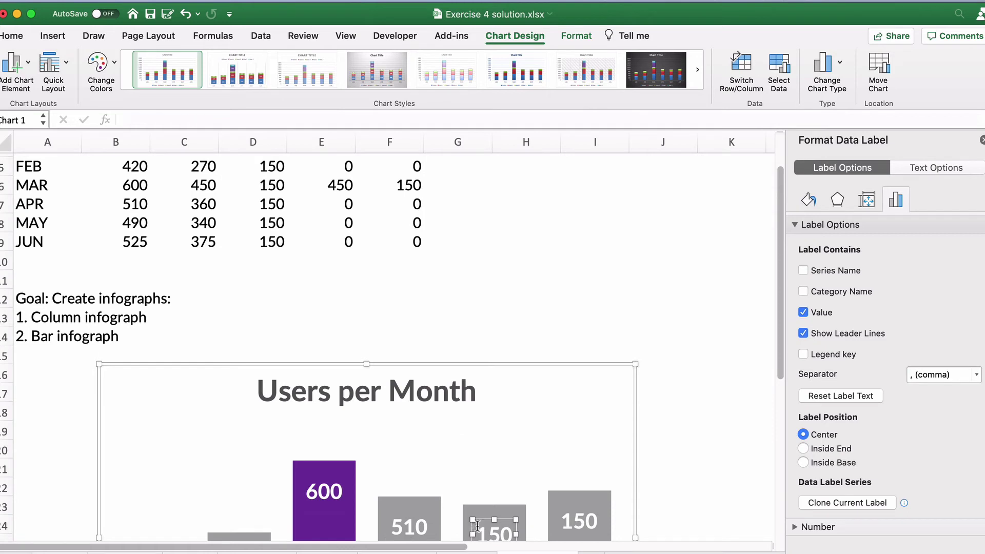
{"action": "left_click", "coordinate": [145, 118]}
{"action": "type", "text": "="}
{"action": "left_click", "coordinate": [128, 222]}
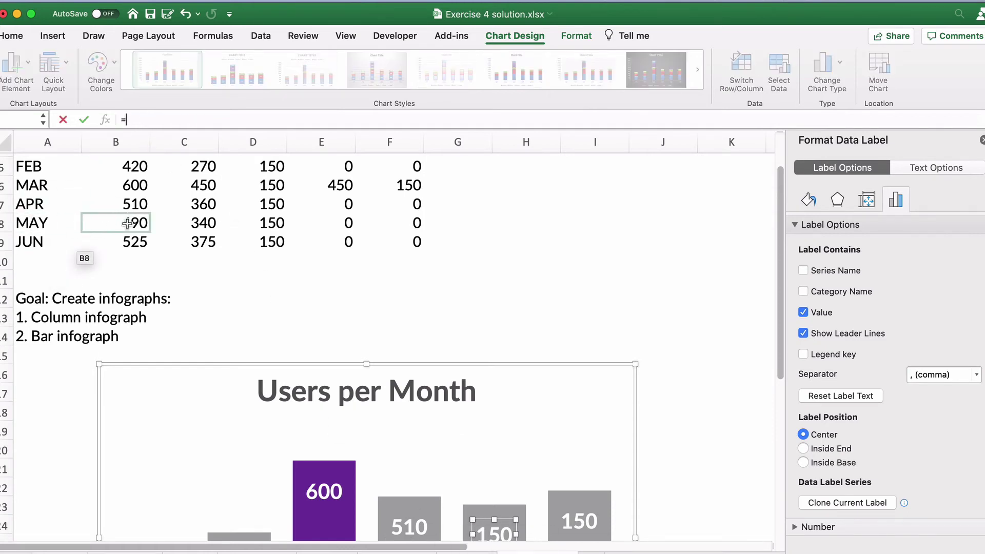
{"action": "key", "text": "Return"}
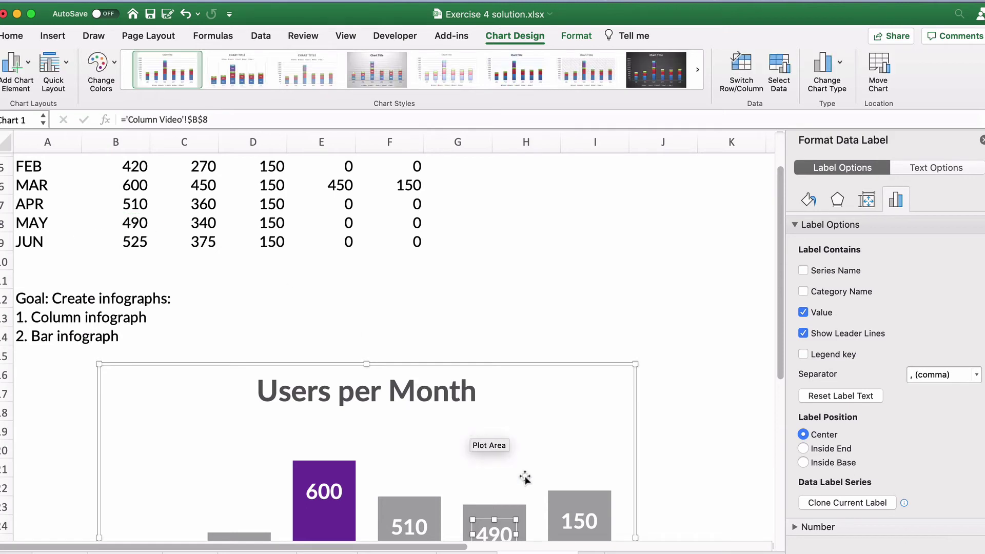
Link the JUN column's upper data label to its Orders value in cell B9 with ='Column Video'!$B$9.
{"action": "left_click", "coordinate": [575, 516]}
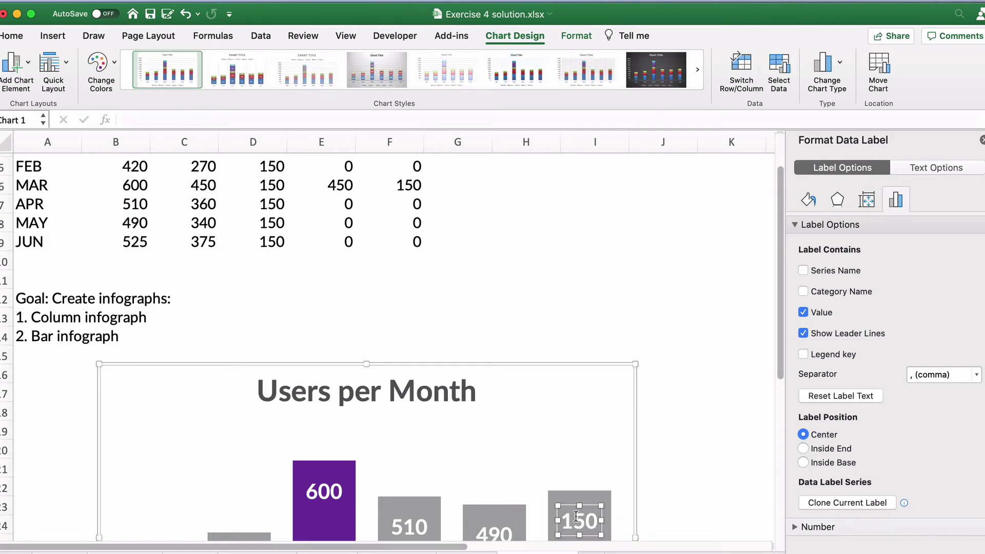
{"action": "left_click", "coordinate": [145, 120]}
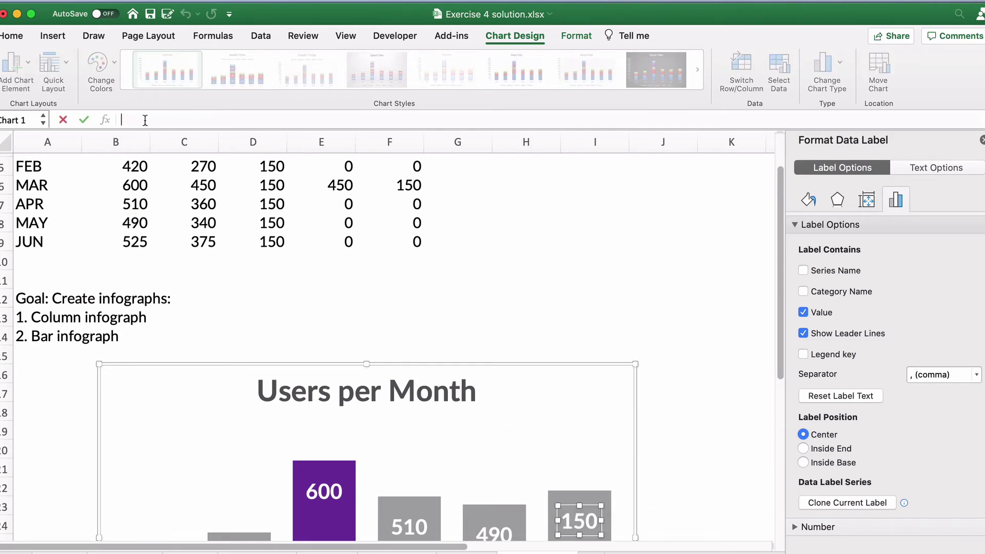
{"action": "type", "text": "="}
{"action": "left_click", "coordinate": [134, 241]}
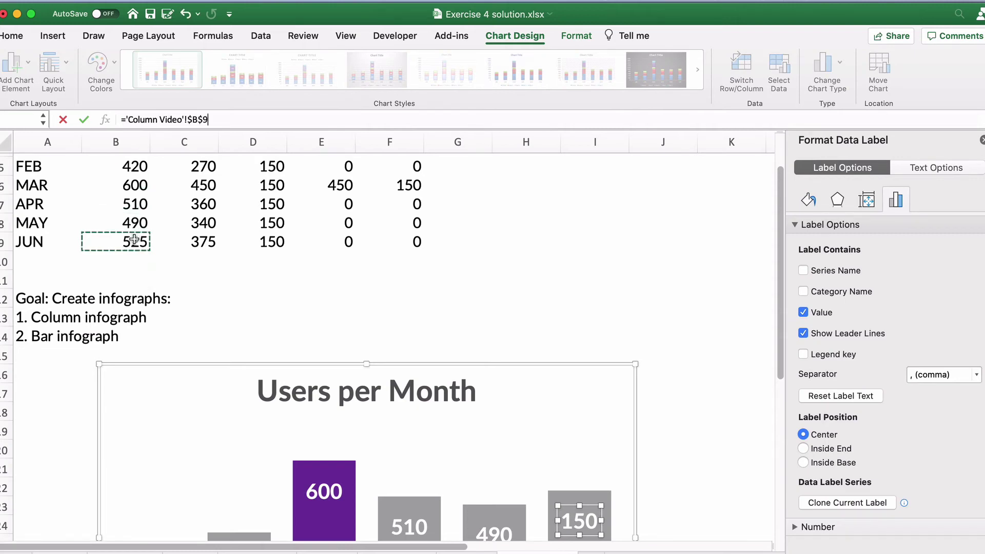
{"action": "key", "text": "Return"}
{"action": "left_click", "coordinate": [398, 277]}
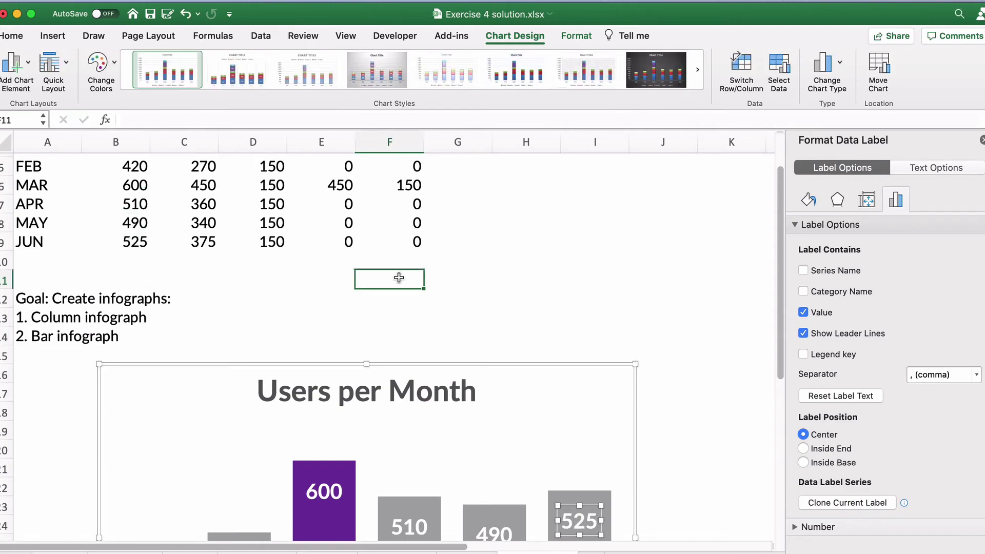
Try the Inside End and Inside Base positions on the upper data labels and return them to Center.
{"action": "scroll", "coordinate": [506, 307], "scroll_direction": "down", "scroll_amount": 5}
{"action": "scroll", "coordinate": [665, 346], "scroll_direction": "down", "scroll_amount": 3}
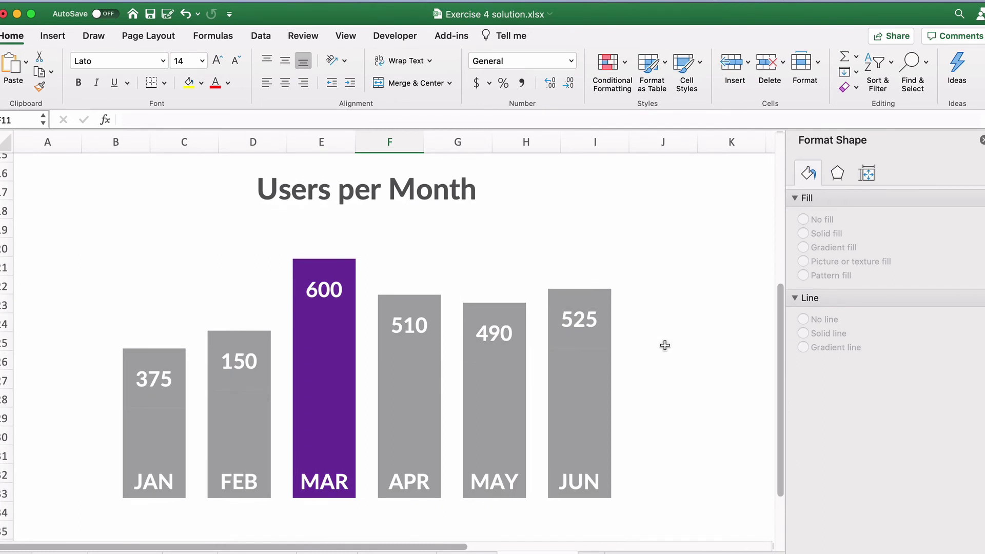
{"action": "left_click", "coordinate": [150, 382]}
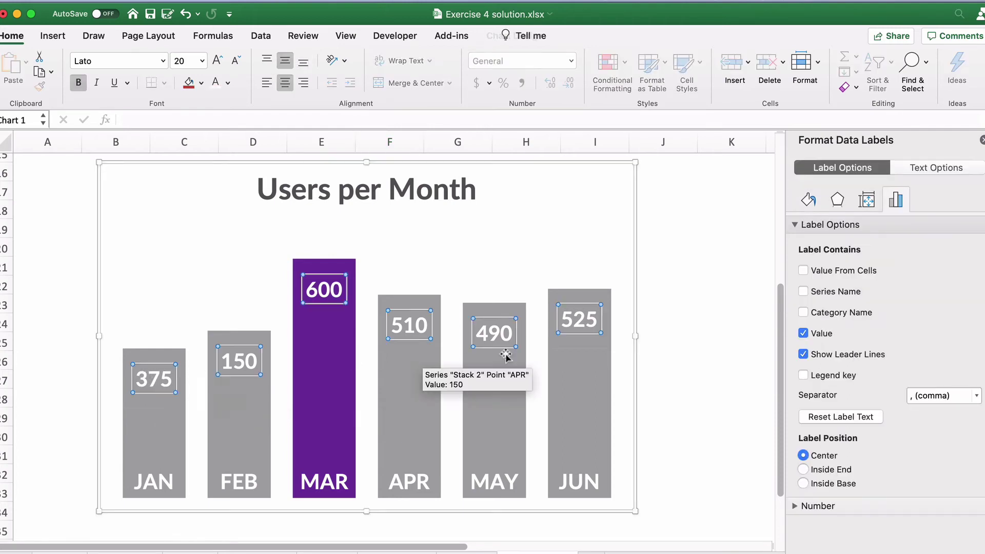
{"action": "left_click", "coordinate": [804, 469]}
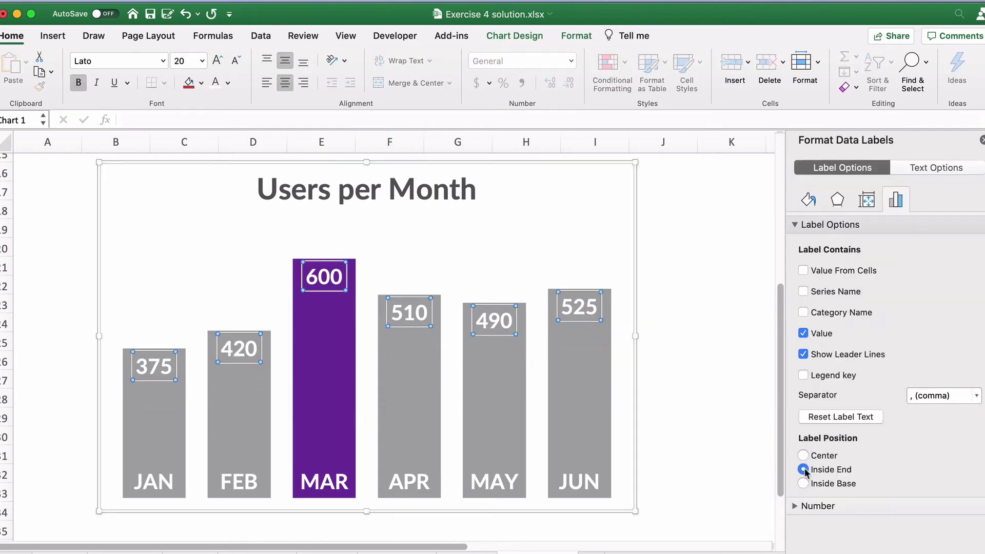
{"action": "left_click", "coordinate": [803, 483]}
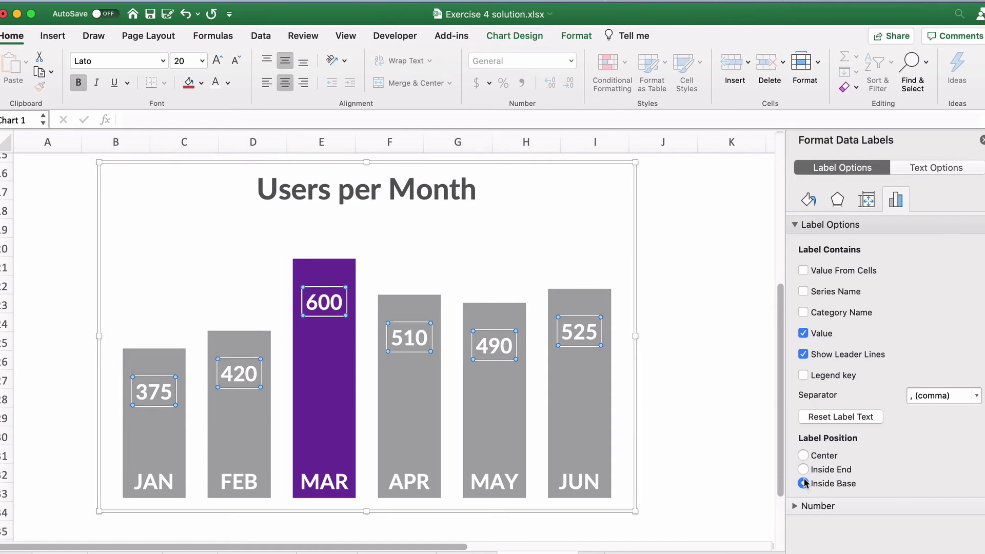
{"action": "left_click", "coordinate": [803, 455]}
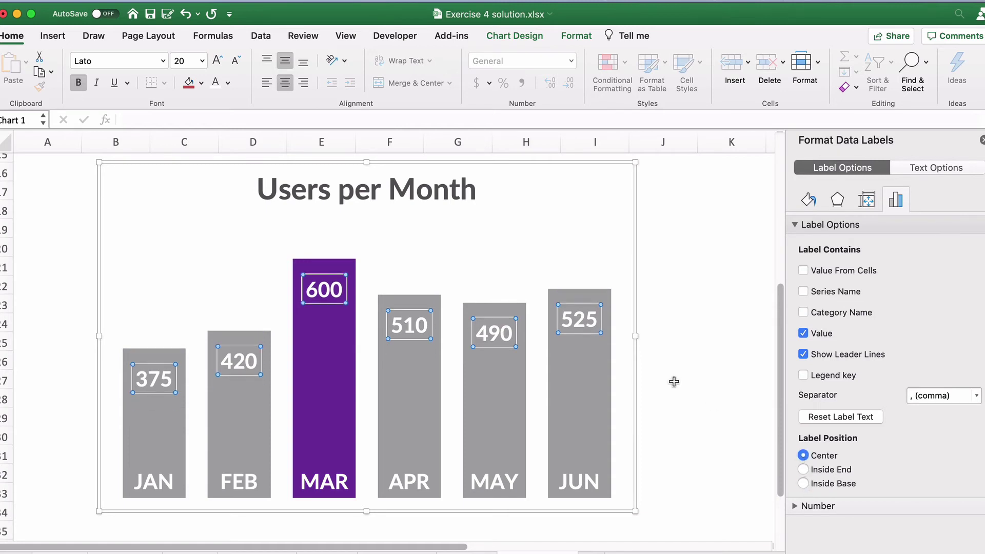
{"action": "left_click", "coordinate": [51, 335]}
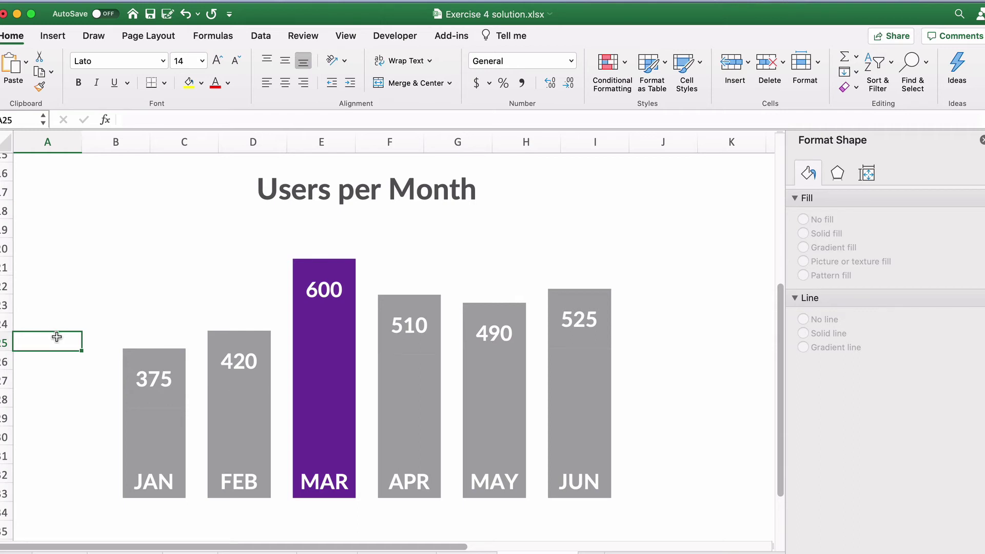
Draw a flowchart Delay shape about 0.57" by 0.54" in the empty cells below the chart and rotate it so its rounded side faces up.
{"action": "scroll", "coordinate": [54, 336], "scroll_direction": "down", "scroll_amount": 2}
{"action": "scroll", "coordinate": [48, 417], "scroll_direction": "down", "scroll_amount": 4}
{"action": "left_click", "coordinate": [167, 412]}
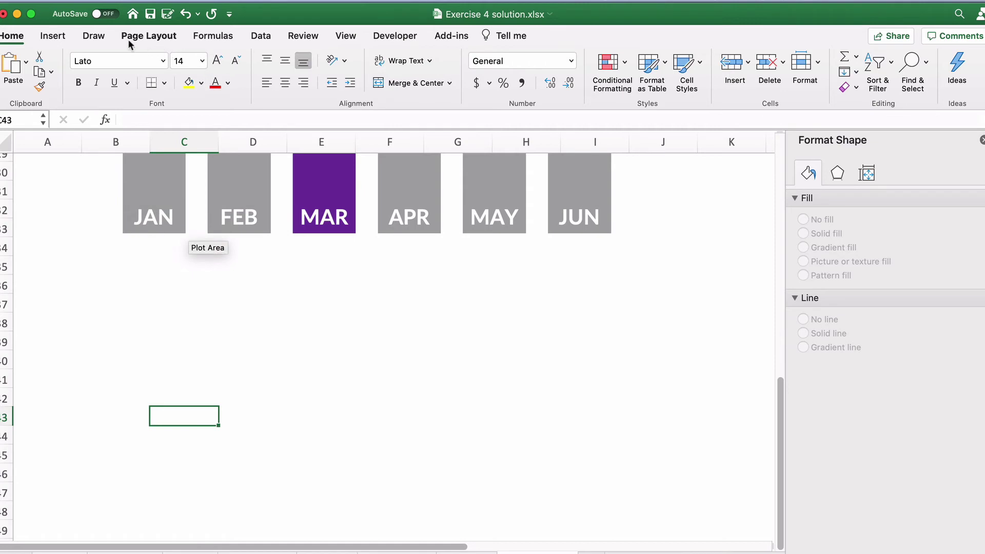
{"action": "left_click", "coordinate": [55, 35]}
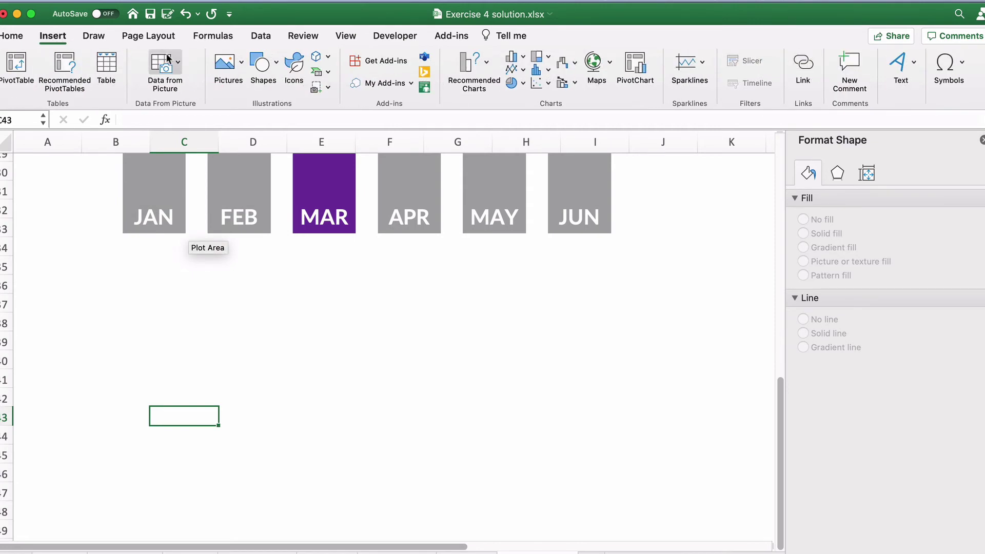
{"action": "left_click", "coordinate": [274, 64]}
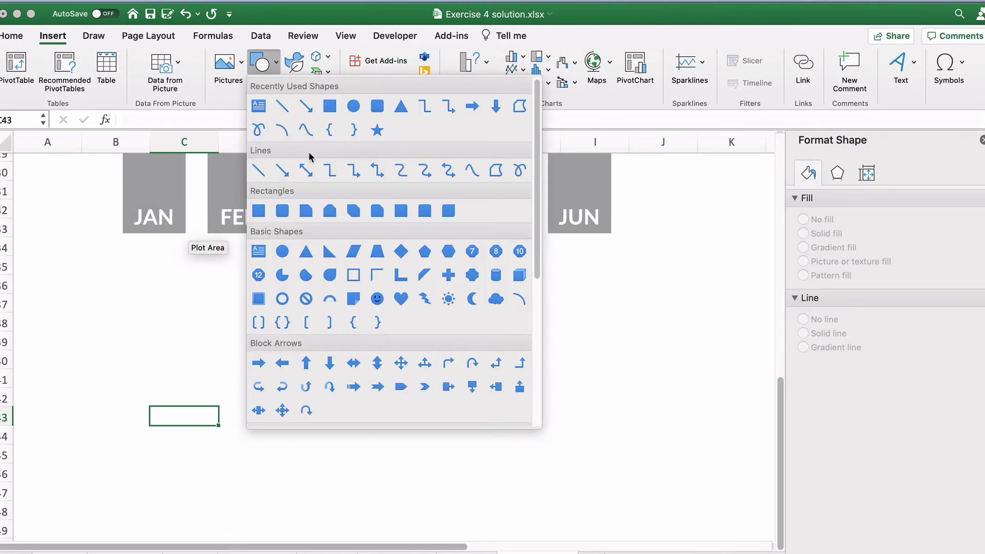
{"action": "scroll", "coordinate": [386, 255], "scroll_direction": "down", "scroll_amount": 3}
{"action": "scroll", "coordinate": [386, 254], "scroll_direction": "down", "scroll_amount": 3}
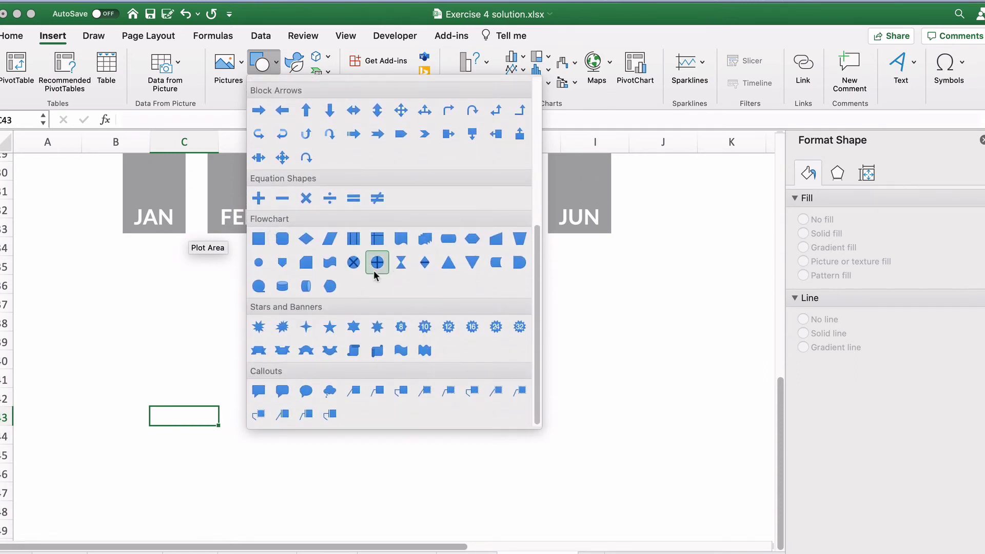
{"action": "left_click", "coordinate": [517, 264]}
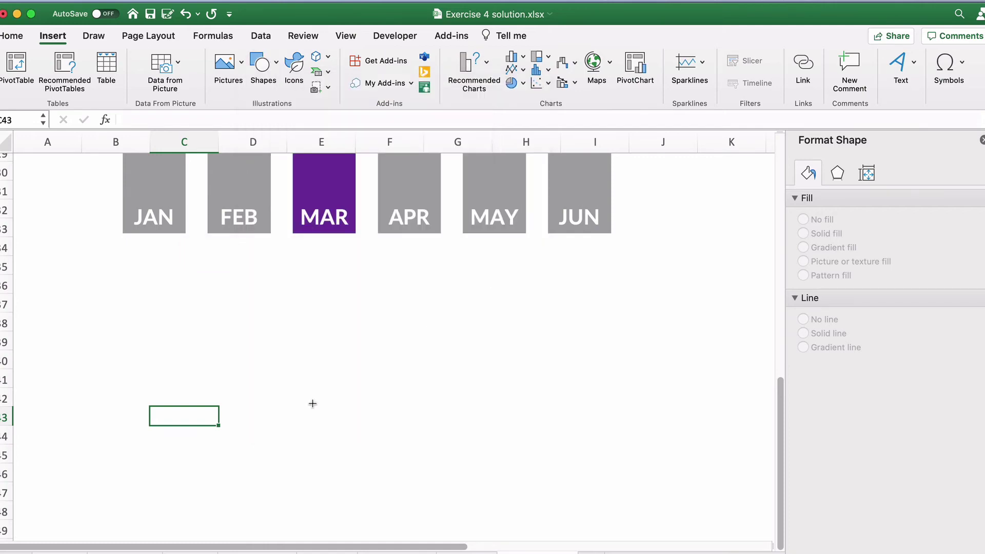
{"action": "left_click_drag", "start_coordinate": [312, 403], "coordinate": [353, 447]}
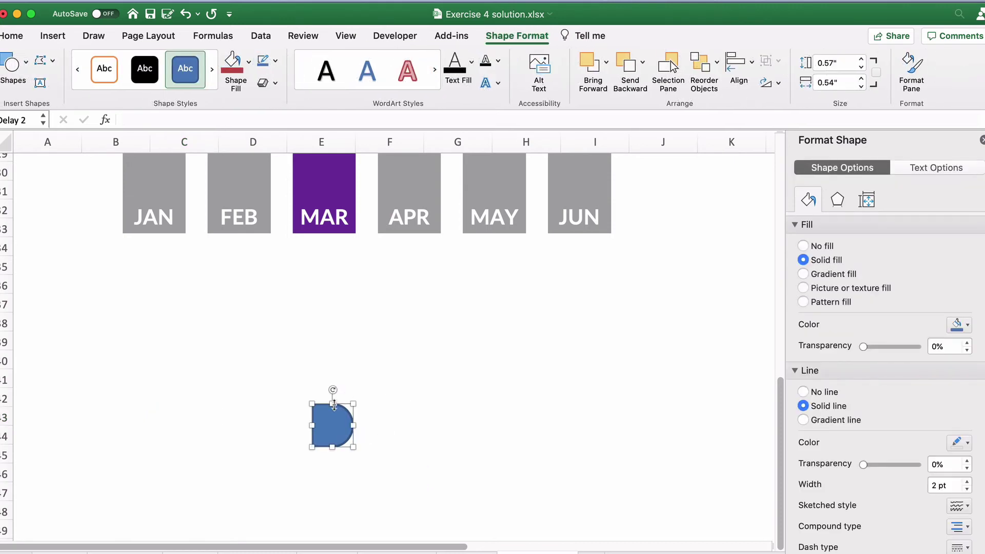
{"action": "left_click_drag", "start_coordinate": [333, 390], "coordinate": [288, 423]}
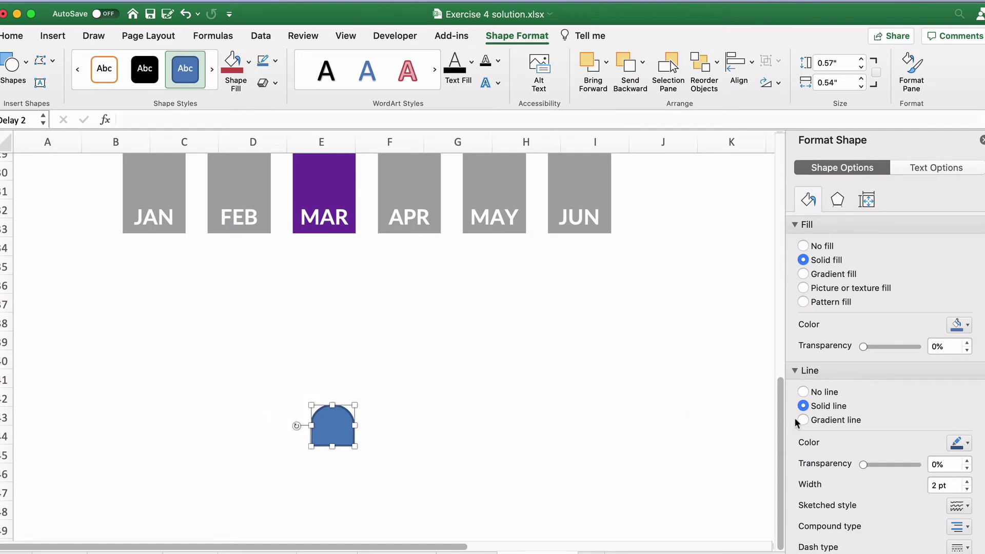
Remove the rounded shape's outline and fill it with the same medium grey as the chart columns.
{"action": "left_click", "coordinate": [804, 392]}
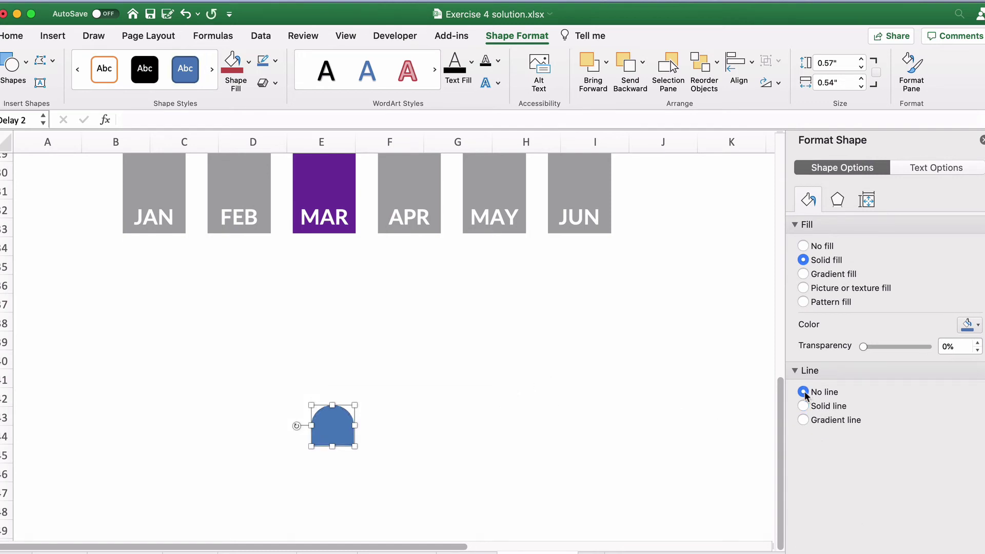
{"action": "left_click", "coordinate": [976, 327]}
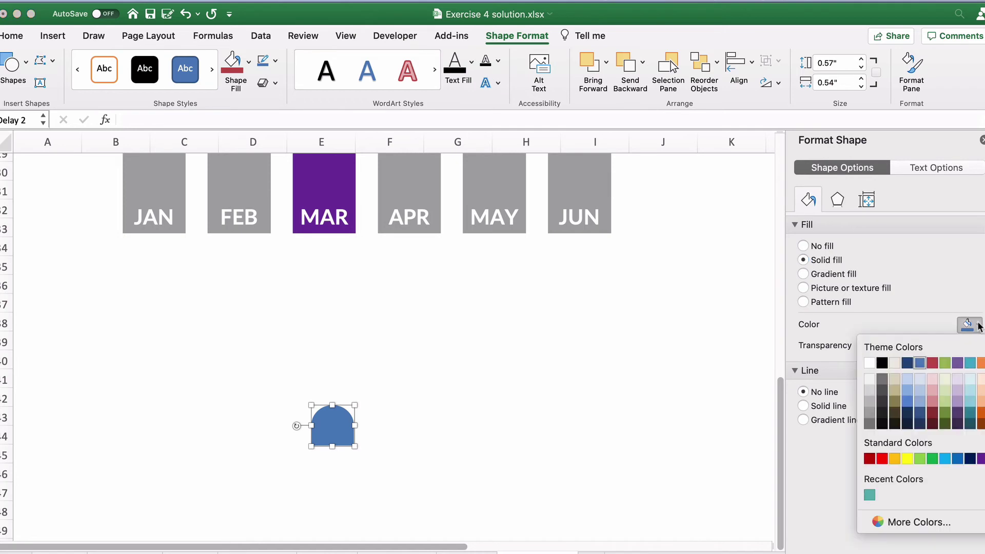
{"action": "left_click", "coordinate": [869, 413]}
{"action": "left_click", "coordinate": [520, 473]}
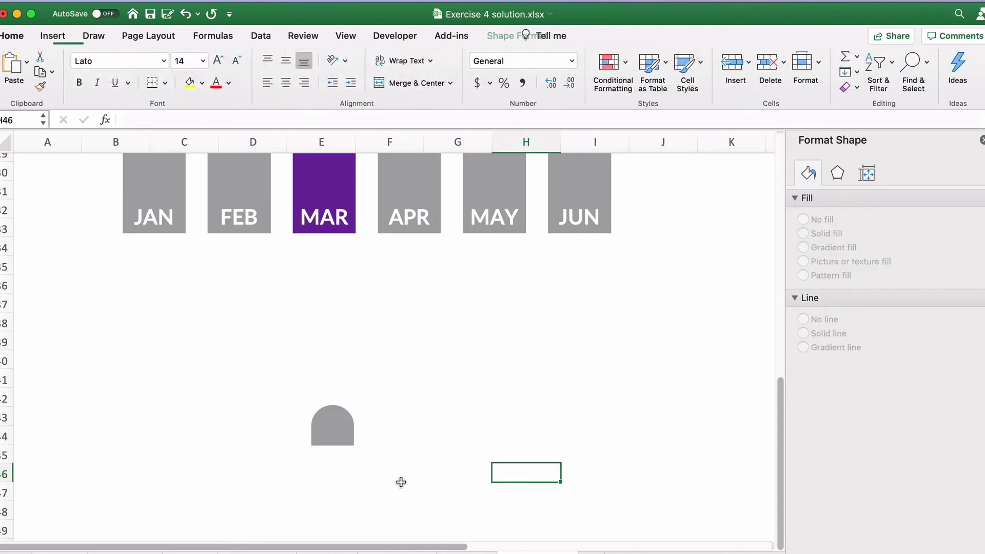
Duplicate the grey rounded shape, place the copy beside it and fill the copy with standard purple.
{"action": "left_click", "coordinate": [335, 425]}
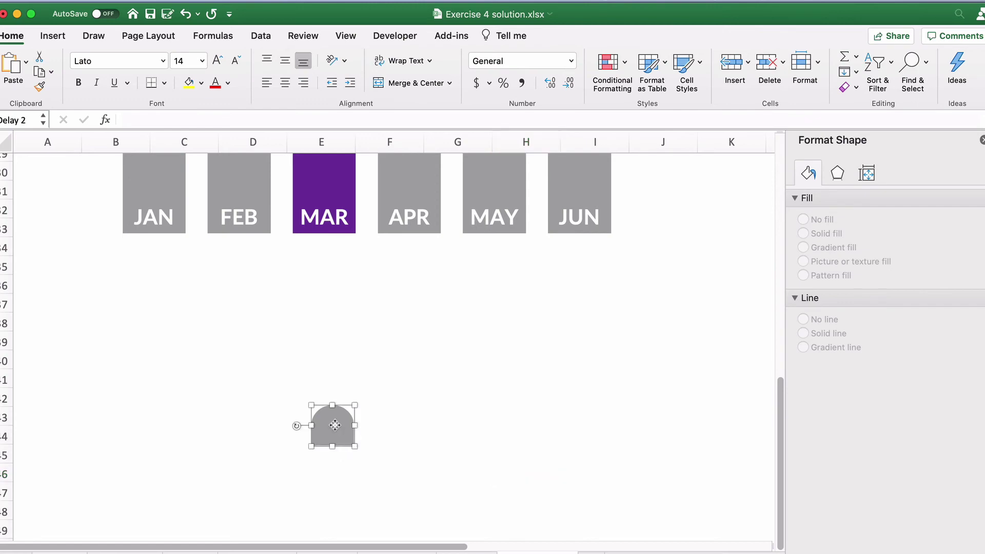
{"action": "key", "text": "super+c"}
{"action": "left_click", "coordinate": [388, 421]}
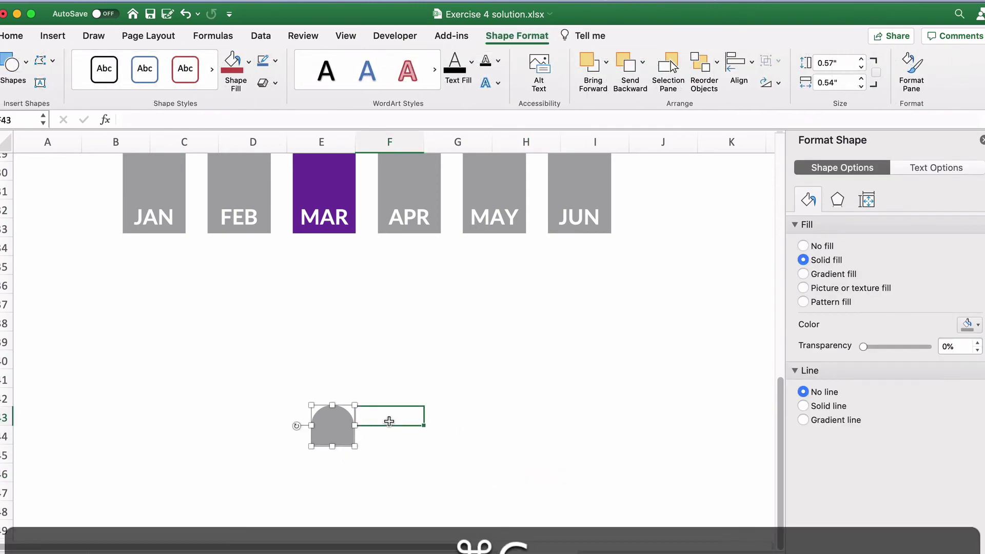
{"action": "key", "text": "super+v"}
{"action": "left_click_drag", "start_coordinate": [385, 429], "coordinate": [408, 429]}
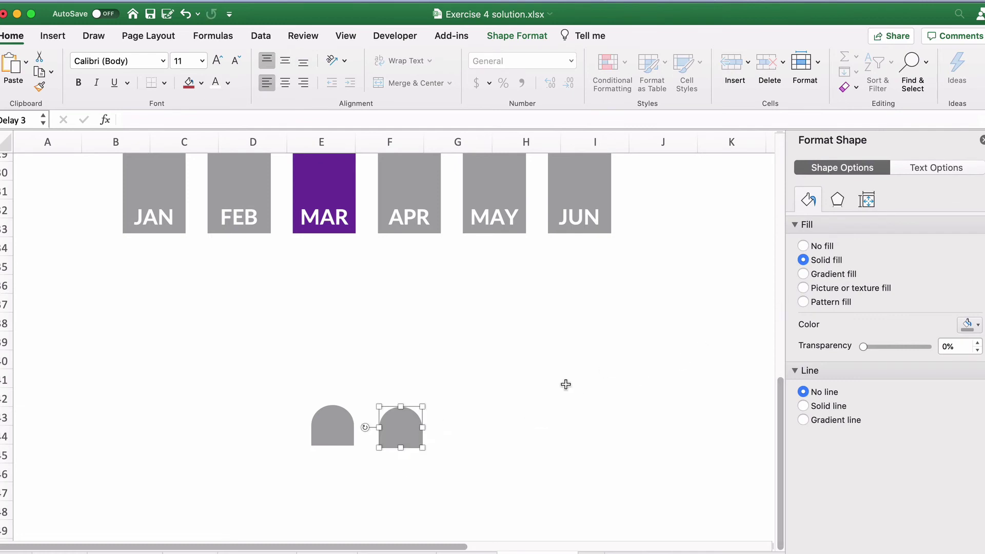
{"action": "left_click", "coordinate": [971, 325]}
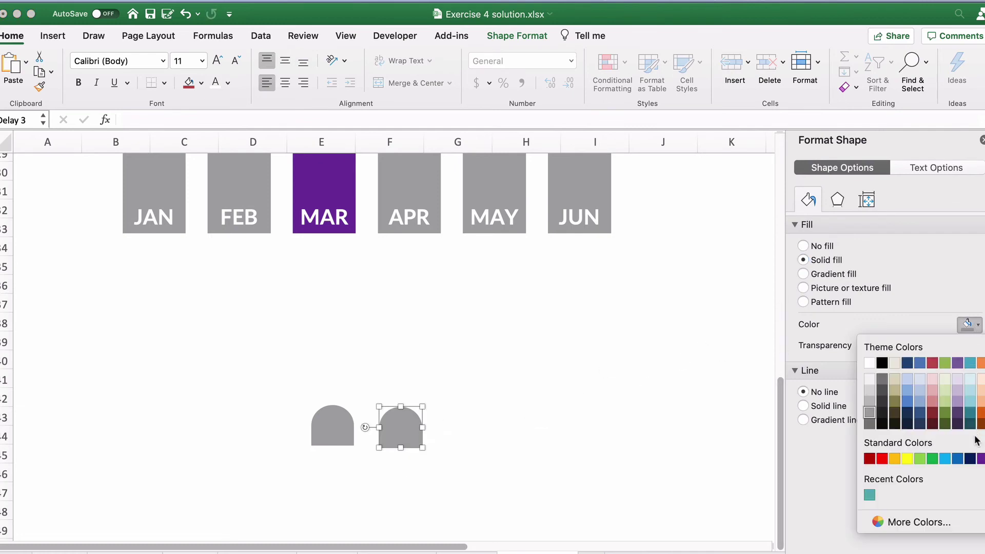
{"action": "left_click", "coordinate": [980, 458]}
{"action": "left_click", "coordinate": [632, 433]}
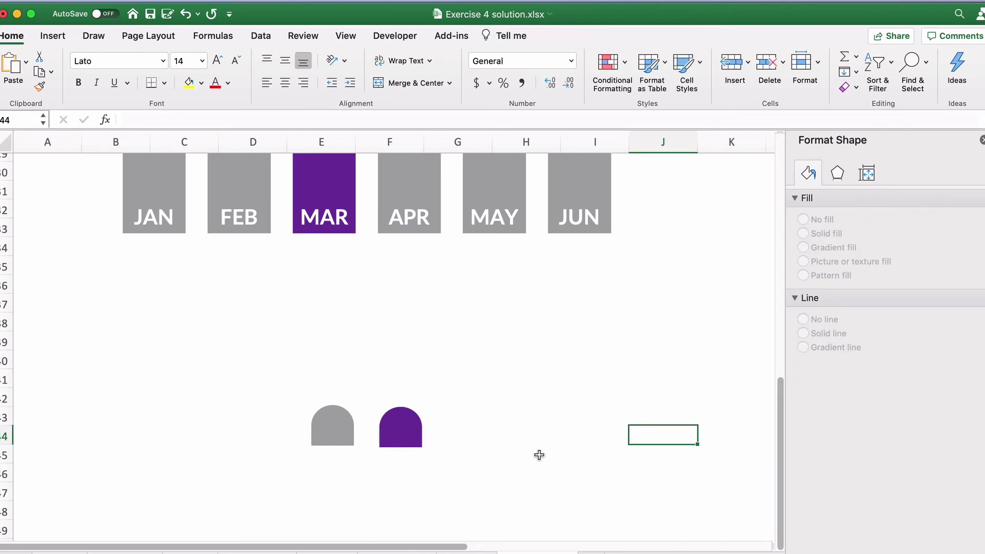
Copy the grey rounded shape and paste it onto the grey upper stack series (Stack 2) as its column fill.
{"action": "left_click", "coordinate": [339, 437]}
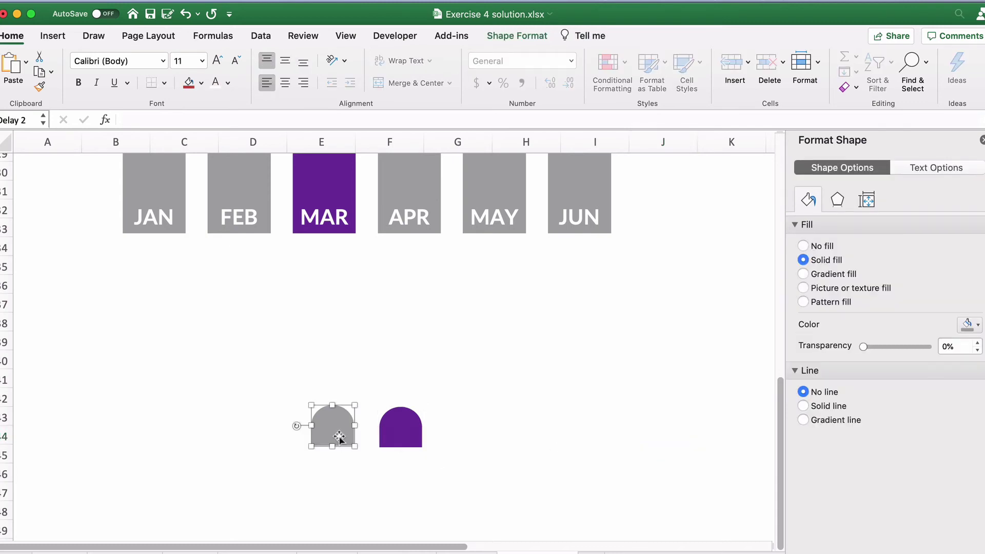
{"action": "key", "text": "super+c"}
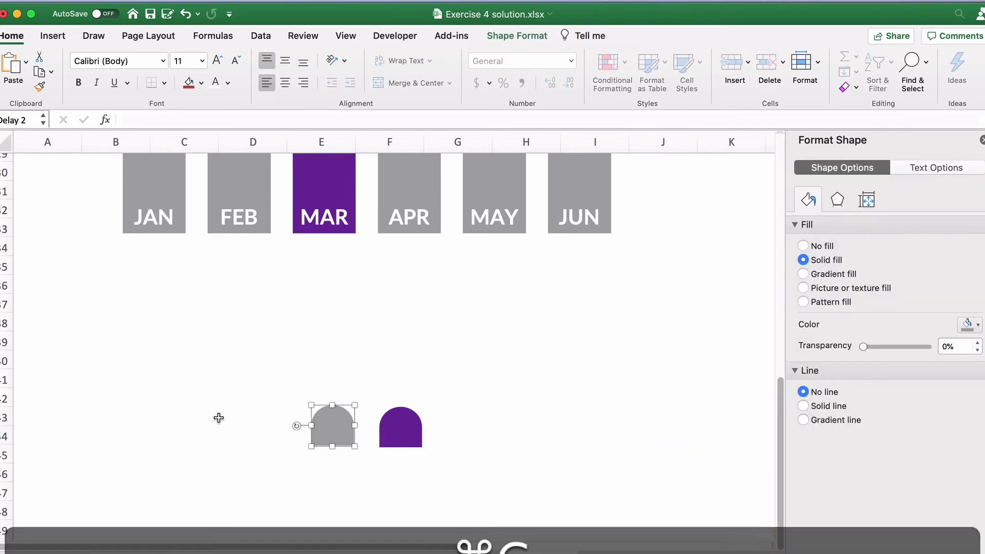
{"action": "scroll", "coordinate": [219, 418], "scroll_direction": "up", "scroll_amount": 5}
{"action": "left_click", "coordinate": [124, 330]}
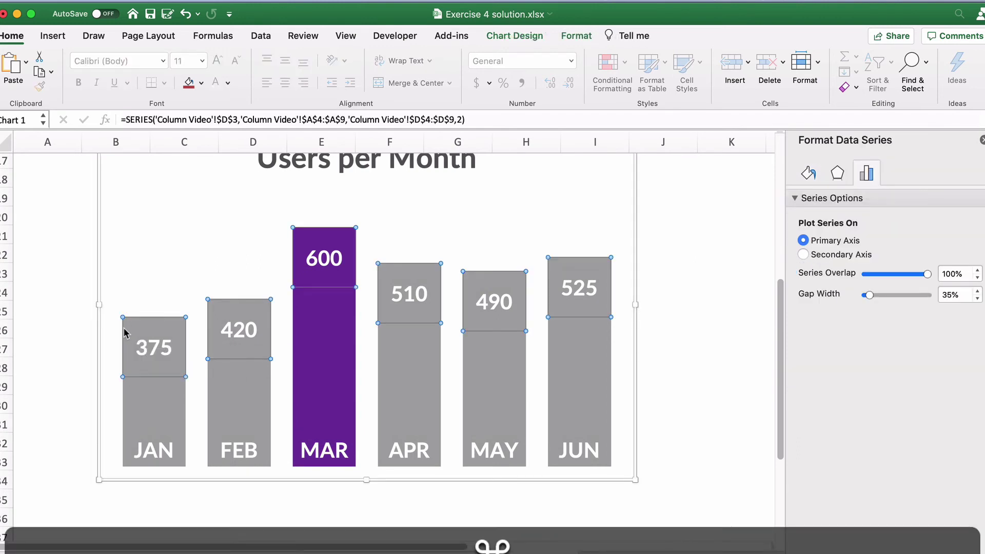
{"action": "key", "text": "super+v"}
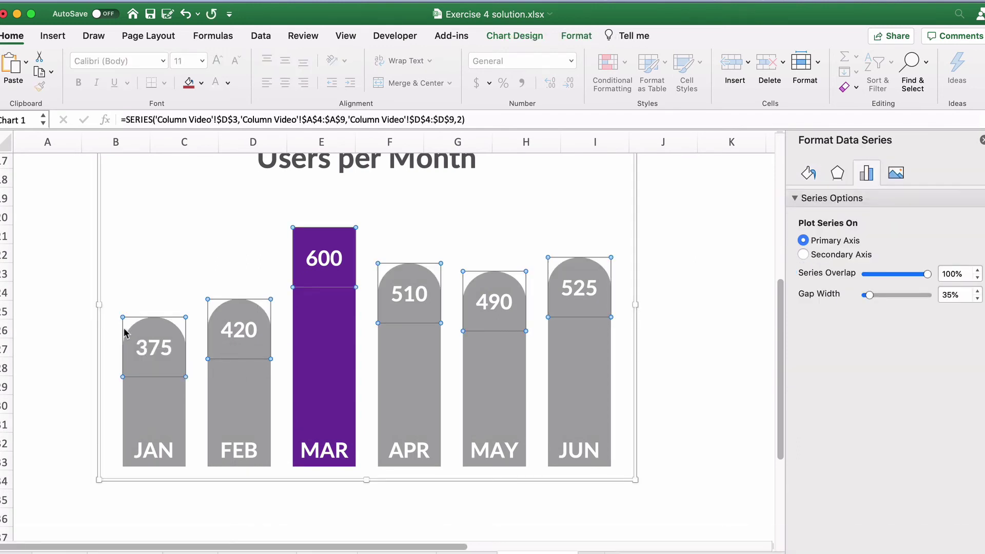
Copy the purple rounded shape and paste it onto March's purple upper stack series (Max 2) as its column fill.
{"action": "scroll", "coordinate": [320, 502], "scroll_direction": "down", "scroll_amount": 5}
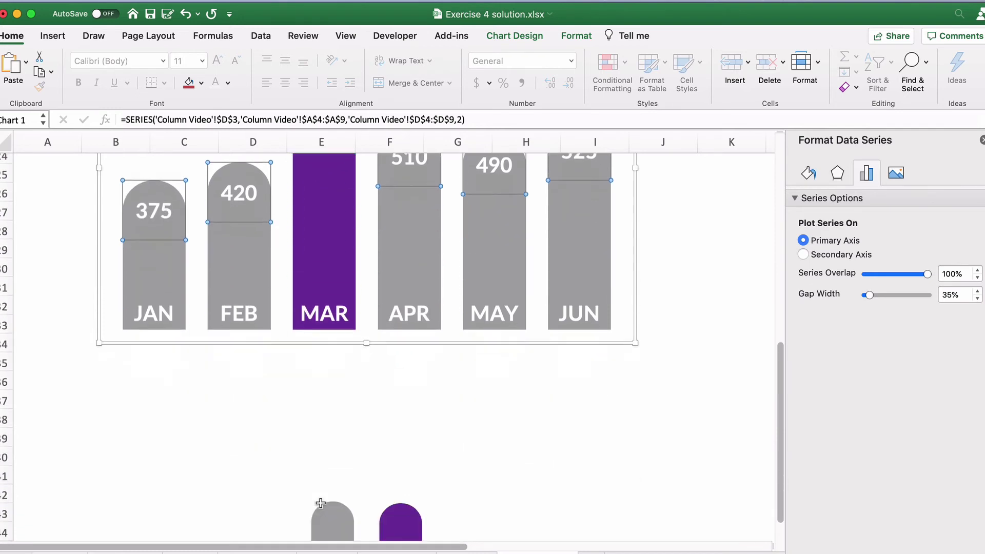
{"action": "left_click", "coordinate": [402, 485]}
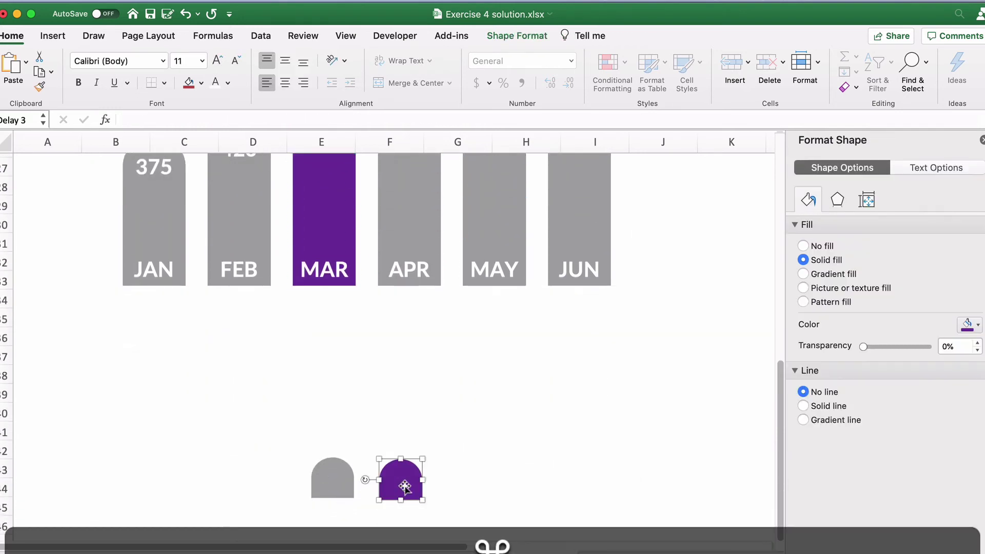
{"action": "key", "text": "super+c"}
{"action": "scroll", "coordinate": [403, 487], "scroll_direction": "up", "scroll_amount": 5}
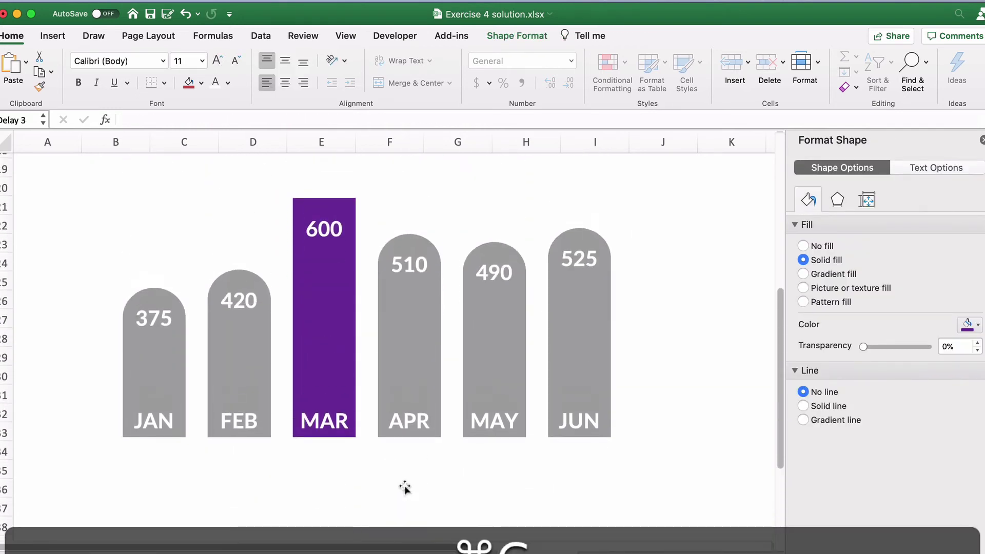
{"action": "left_click", "coordinate": [305, 245]}
{"action": "key", "text": "super+v"}
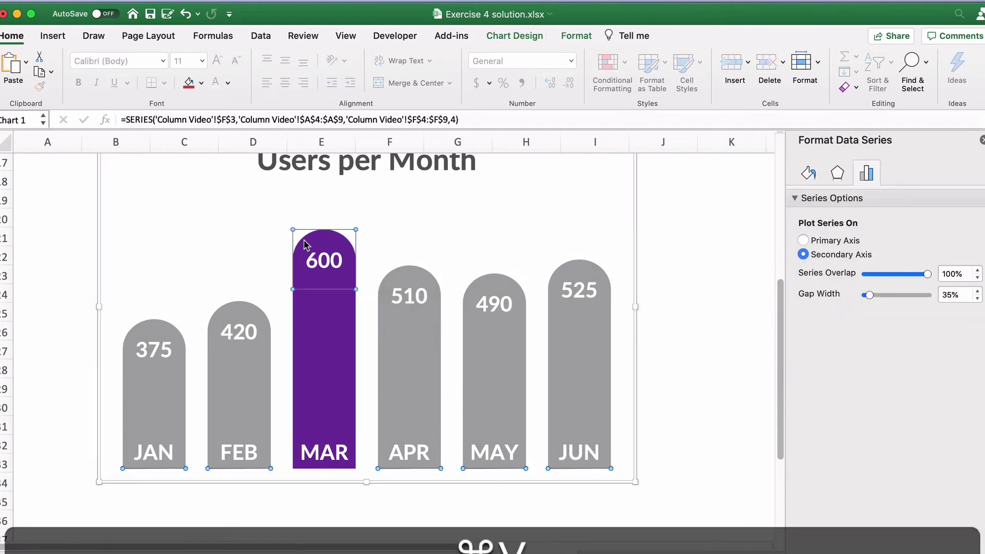
{"action": "left_click", "coordinate": [124, 518]}
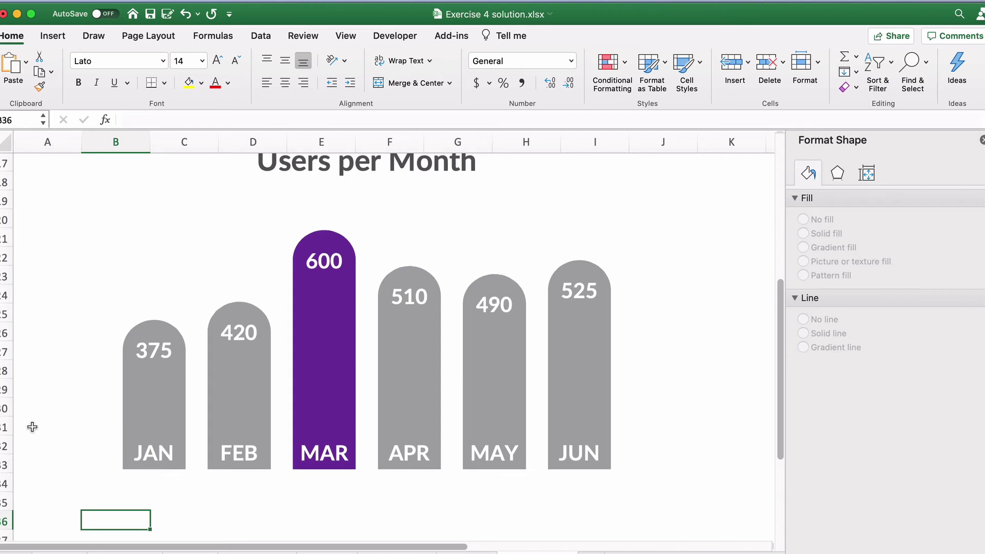
Set the JUN Orders value in B9 to 700 to test whether the chart's highlighted month updates.
{"action": "scroll", "coordinate": [32, 426], "scroll_direction": "up", "scroll_amount": 6}
{"action": "scroll", "coordinate": [32, 427], "scroll_direction": "up", "scroll_amount": 1}
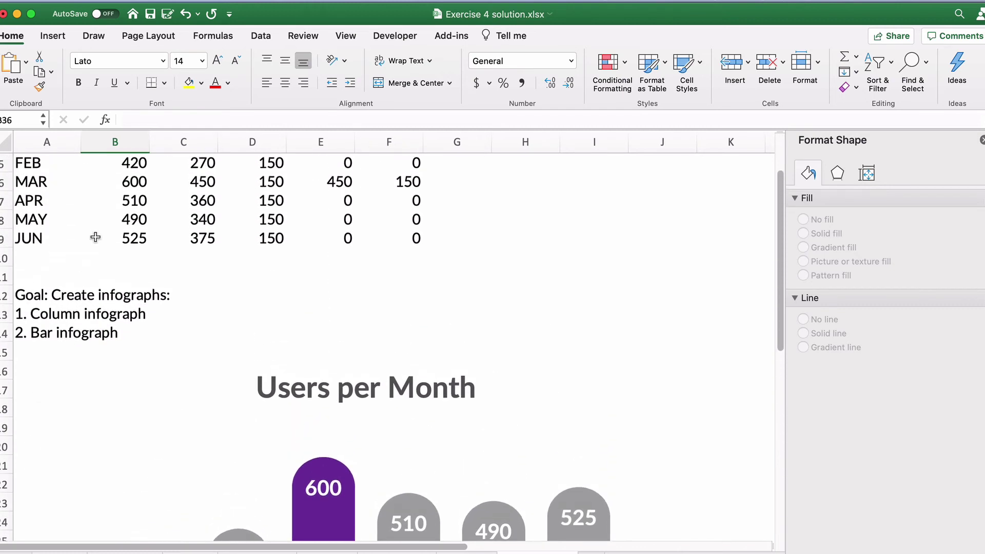
{"action": "left_click", "coordinate": [114, 240]}
{"action": "type", "text": "700"}
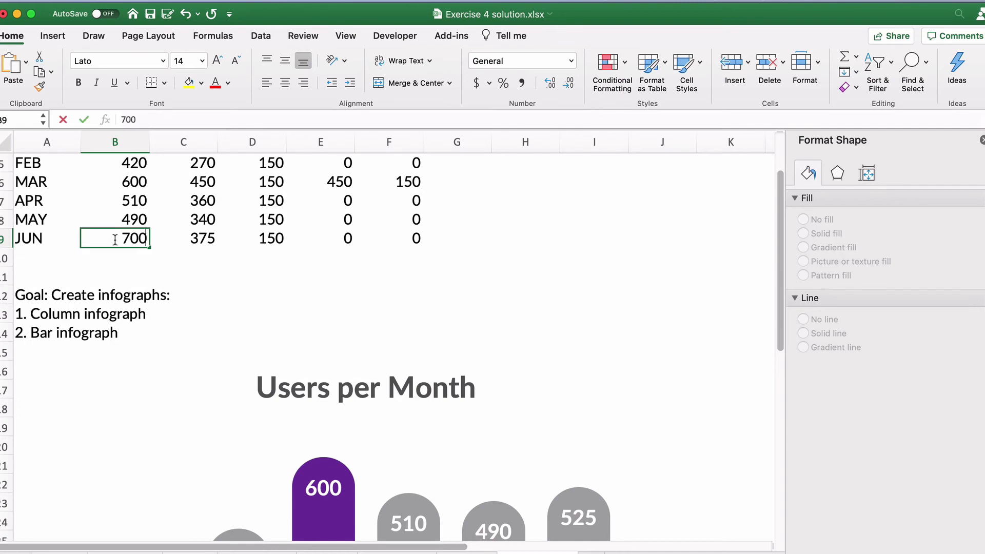
{"action": "key", "text": "Return"}
{"action": "scroll", "coordinate": [116, 244], "scroll_direction": "down", "scroll_amount": 4}
{"action": "scroll", "coordinate": [115, 243], "scroll_direction": "down", "scroll_amount": 5}
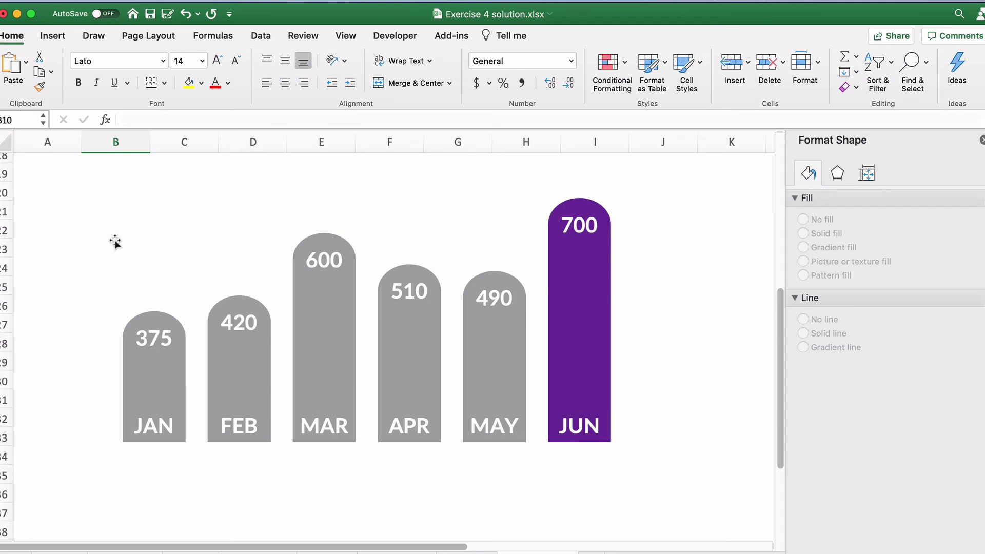
Undo the JUN Orders test change and return to the chart.
{"action": "key", "text": "super+z"}
{"action": "scroll", "coordinate": [115, 239], "scroll_direction": "up", "scroll_amount": 3}
{"action": "scroll", "coordinate": [115, 239], "scroll_direction": "down", "scroll_amount": 5}
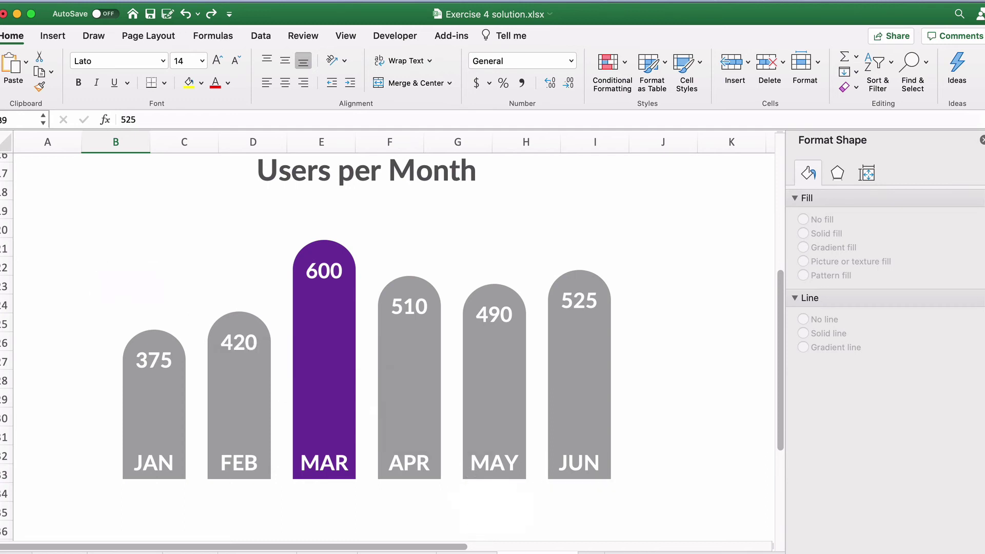
Create a copy of the Column Video sheet at the end of the workbook.
{"action": "right_click", "coordinate": [527, 553]}
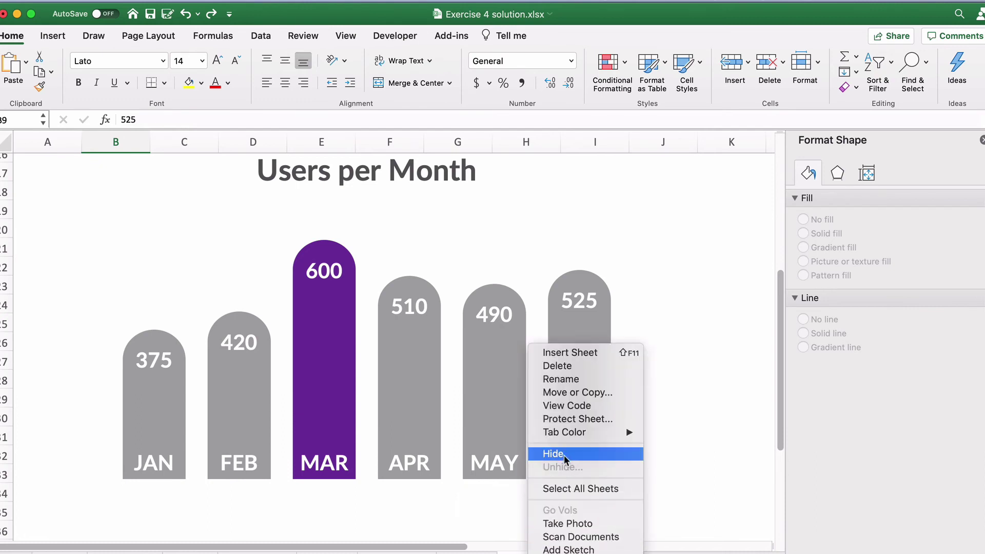
{"action": "left_click", "coordinate": [570, 392]}
{"action": "scroll", "coordinate": [557, 373], "scroll_direction": "down", "scroll_amount": 2}
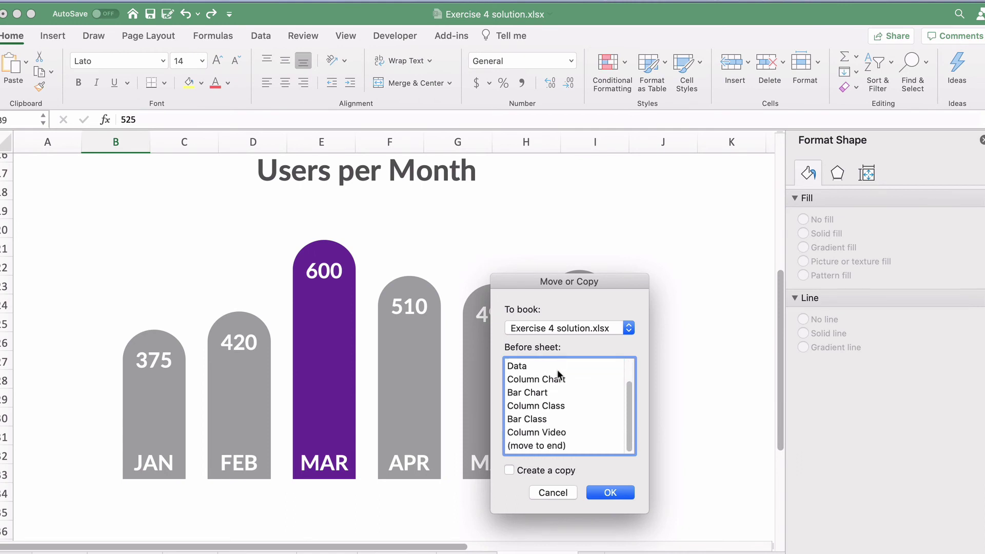
{"action": "left_click", "coordinate": [531, 445]}
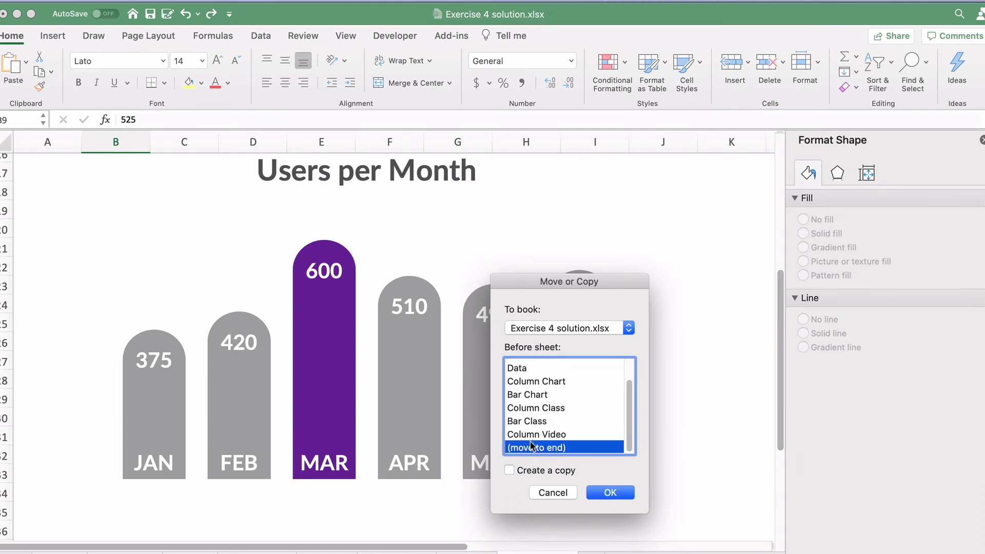
{"action": "left_click", "coordinate": [509, 470]}
{"action": "left_click", "coordinate": [607, 493]}
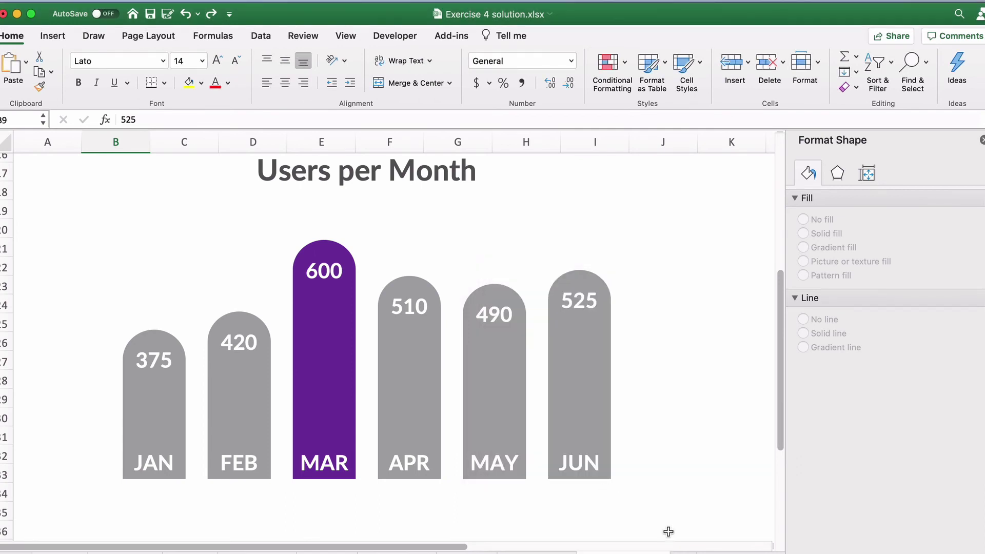
Rename the copied sheet as Bar Video.
{"action": "left_click", "coordinate": [661, 490]}
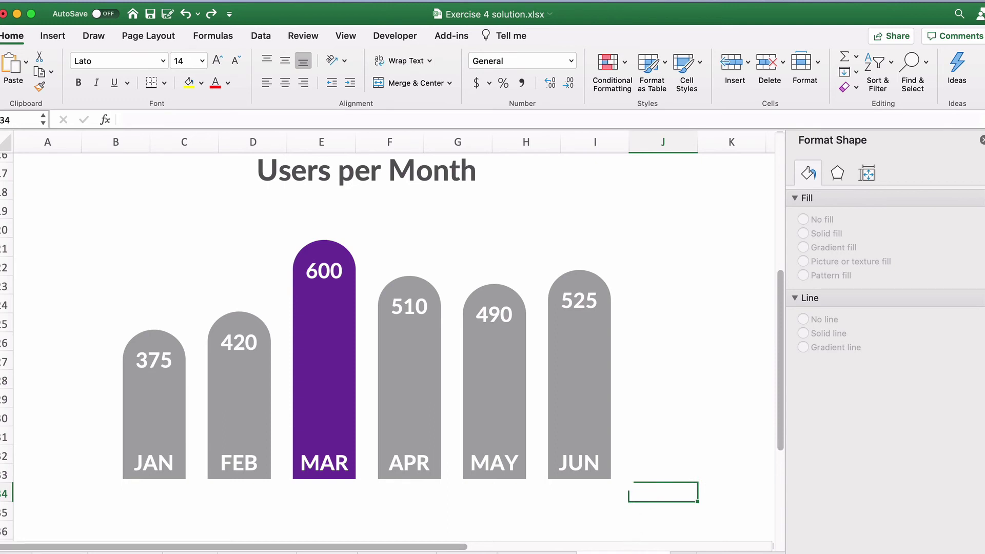
{"action": "double_click", "coordinate": [623, 553]}
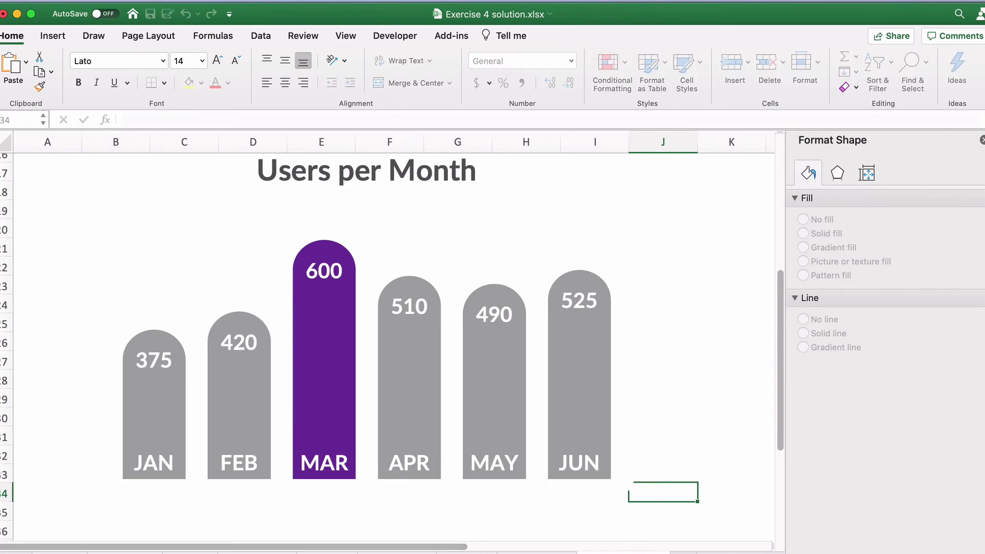
{"action": "type", "text": "AV"}
{"action": "left_click", "coordinate": [670, 437]}
Change the copied Users per Month chart's type from column to 2-D stacked bar.
{"action": "scroll", "coordinate": [645, 396], "scroll_direction": "up", "scroll_amount": 5}
{"action": "scroll", "coordinate": [645, 395], "scroll_direction": "up", "scroll_amount": 2}
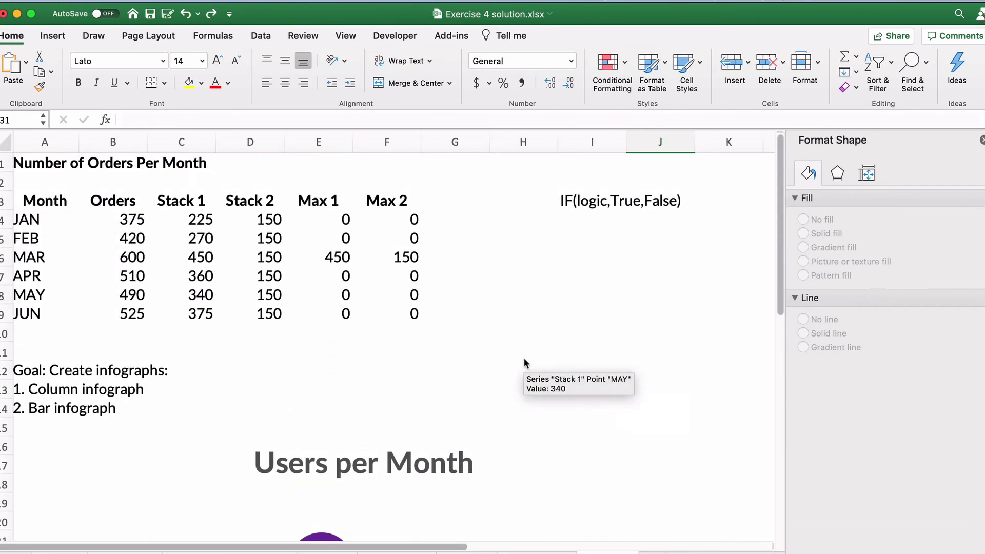
{"action": "scroll", "coordinate": [249, 276], "scroll_direction": "down", "scroll_amount": 8}
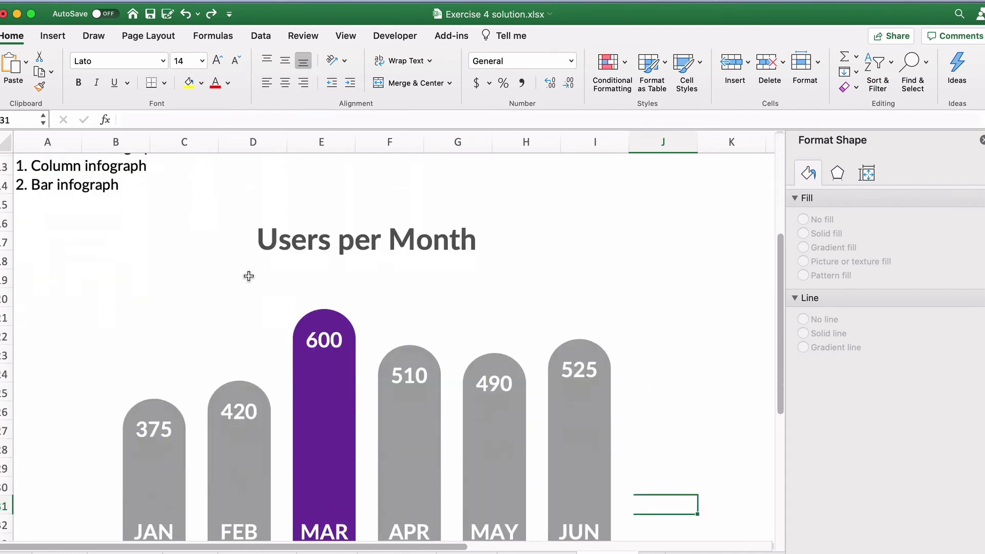
{"action": "scroll", "coordinate": [249, 276], "scroll_direction": "up", "scroll_amount": 2}
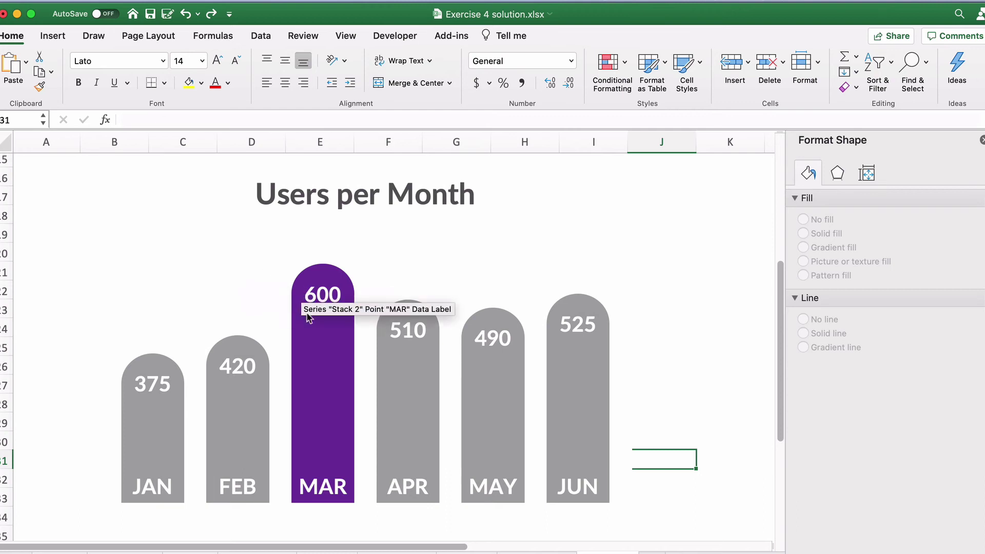
{"action": "left_click", "coordinate": [268, 312]}
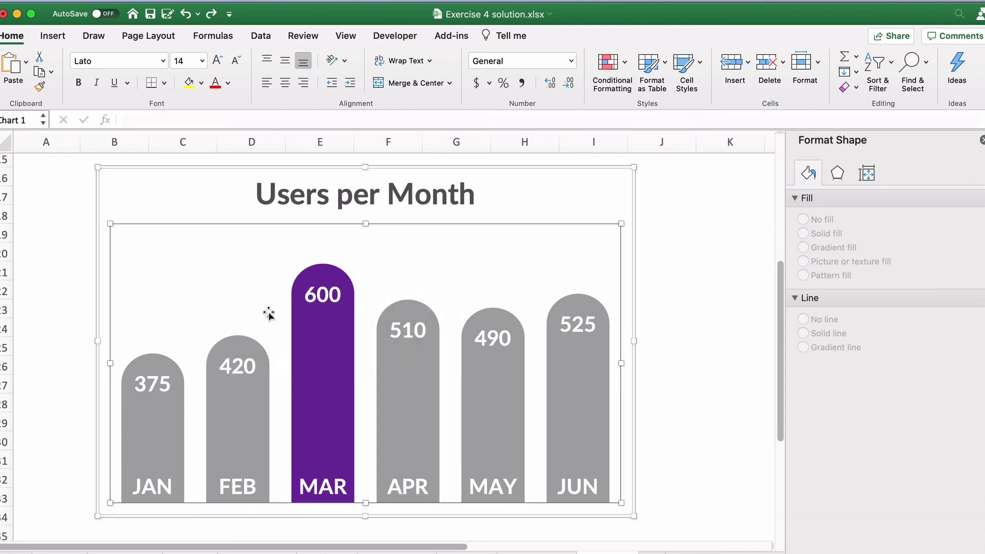
{"action": "right_click", "coordinate": [268, 312]}
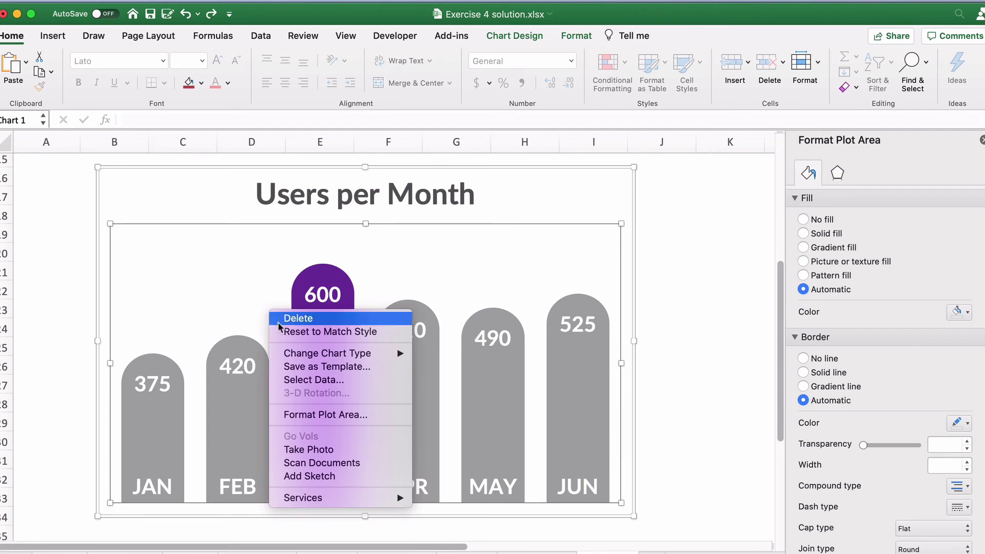
{"action": "mouse_move", "coordinate": [315, 355]}
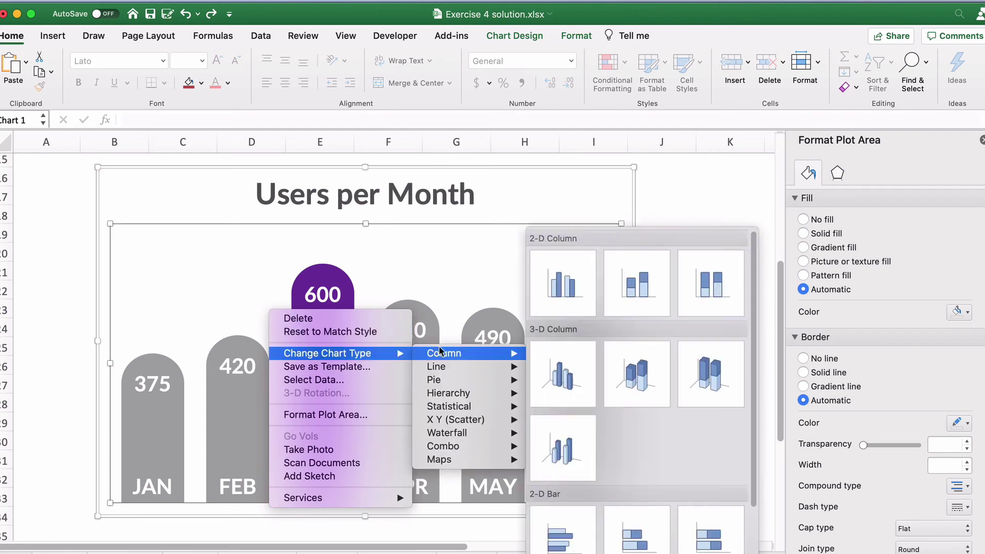
{"action": "mouse_move", "coordinate": [431, 353]}
{"action": "left_click", "coordinate": [642, 526]}
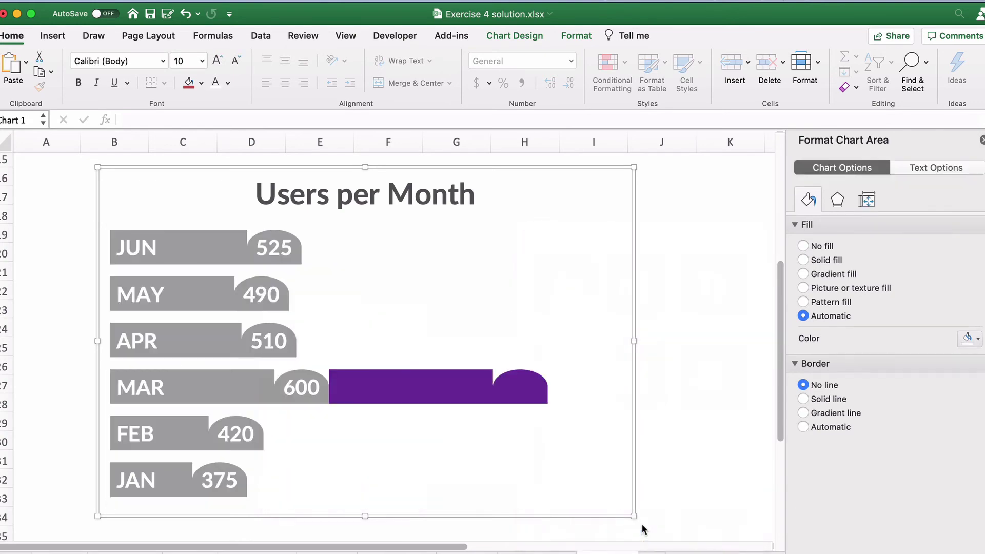
{"action": "left_click", "coordinate": [691, 390]}
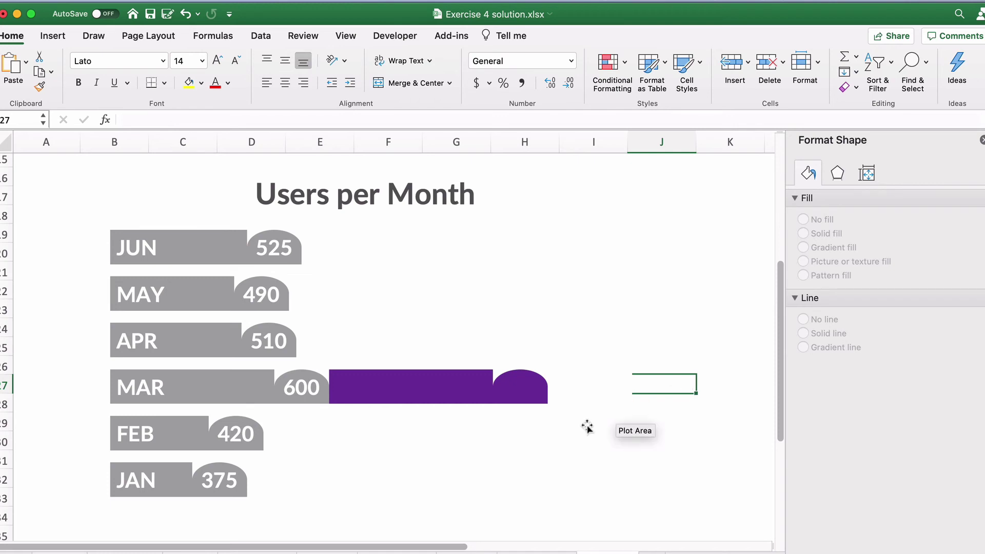
Plot both purple March series (Max 1 and Max 2) on the secondary axis of the bar chart.
{"action": "left_click", "coordinate": [413, 396]}
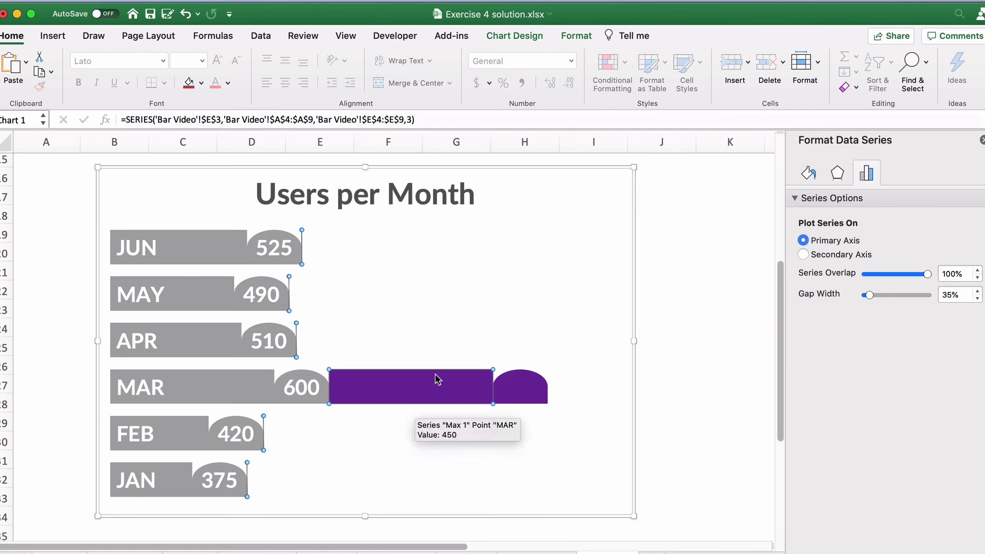
{"action": "left_click", "coordinate": [804, 255]}
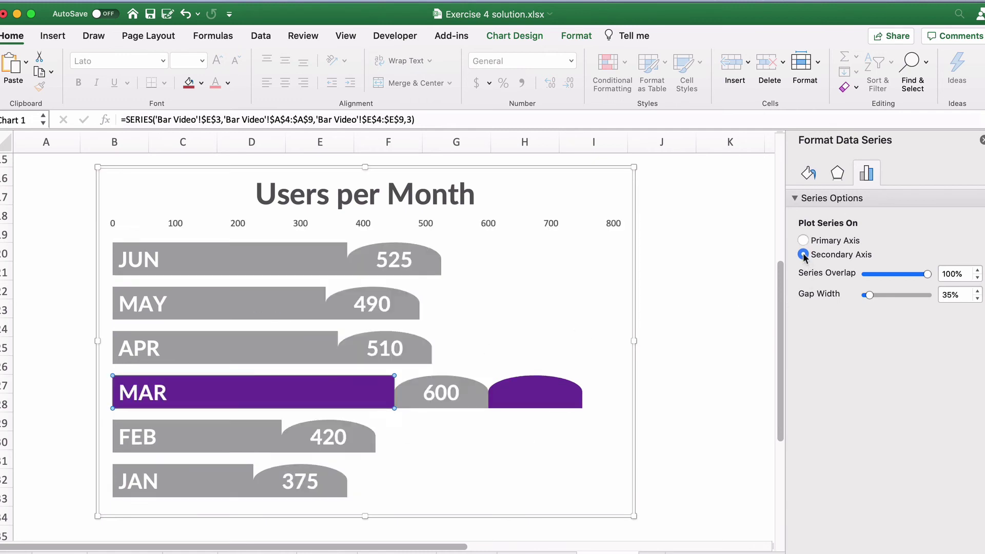
{"action": "left_click", "coordinate": [541, 393]}
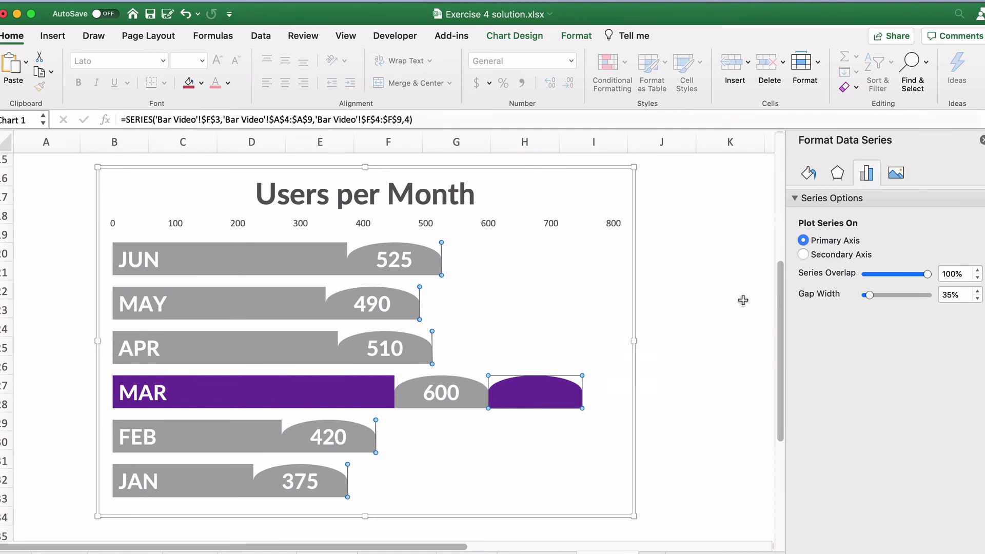
{"action": "left_click", "coordinate": [804, 254]}
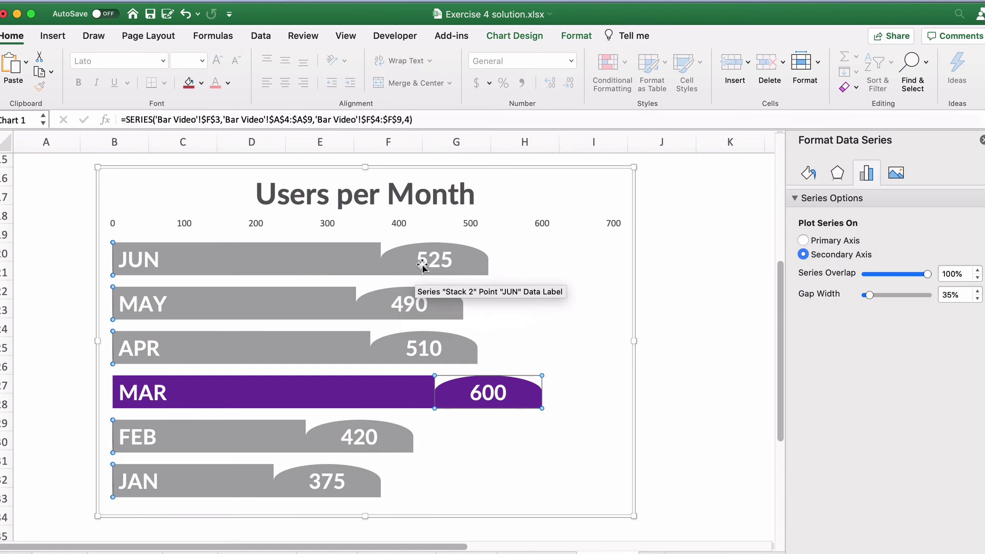
{"action": "scroll", "coordinate": [421, 265], "scroll_direction": "down", "scroll_amount": 10}
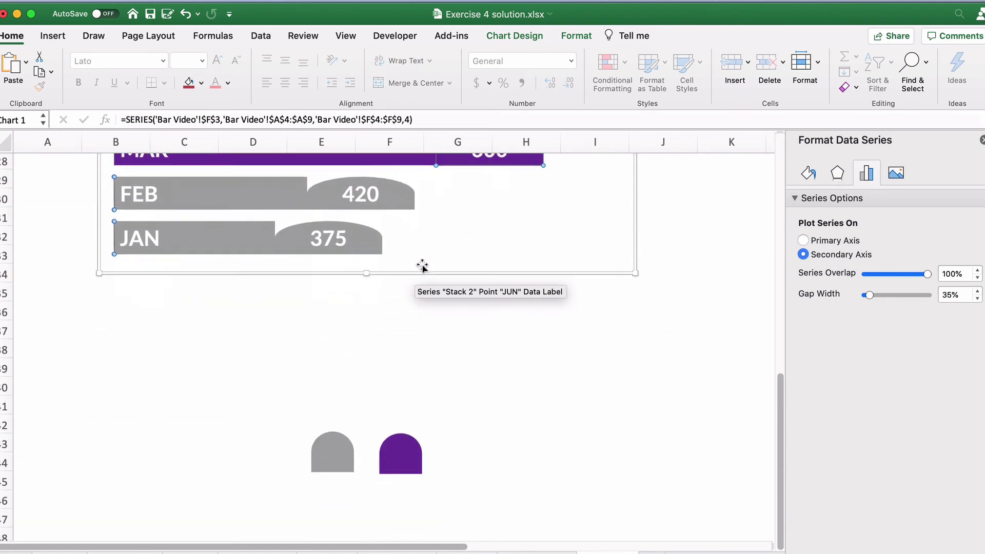
{"action": "left_click", "coordinate": [336, 433]}
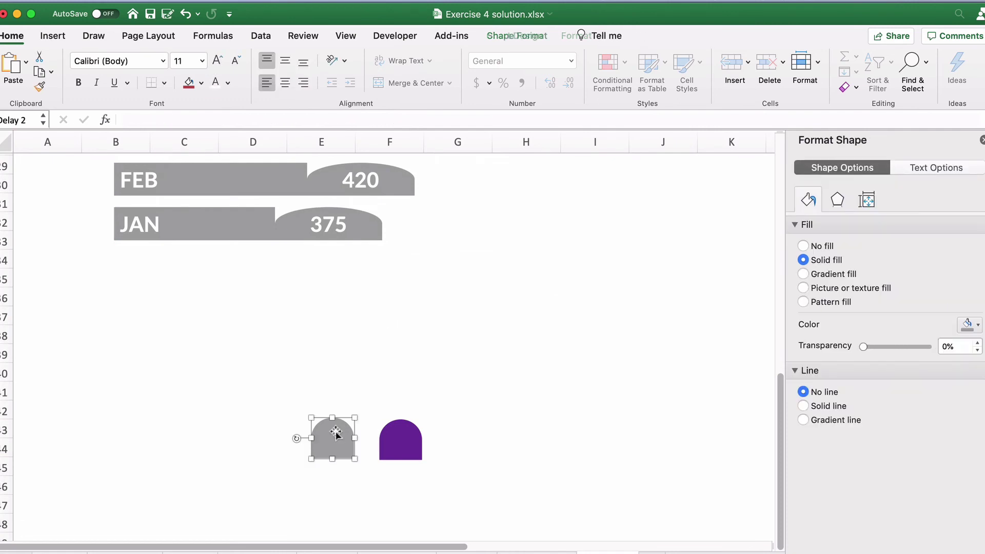
{"action": "left_click", "coordinate": [526, 420]}
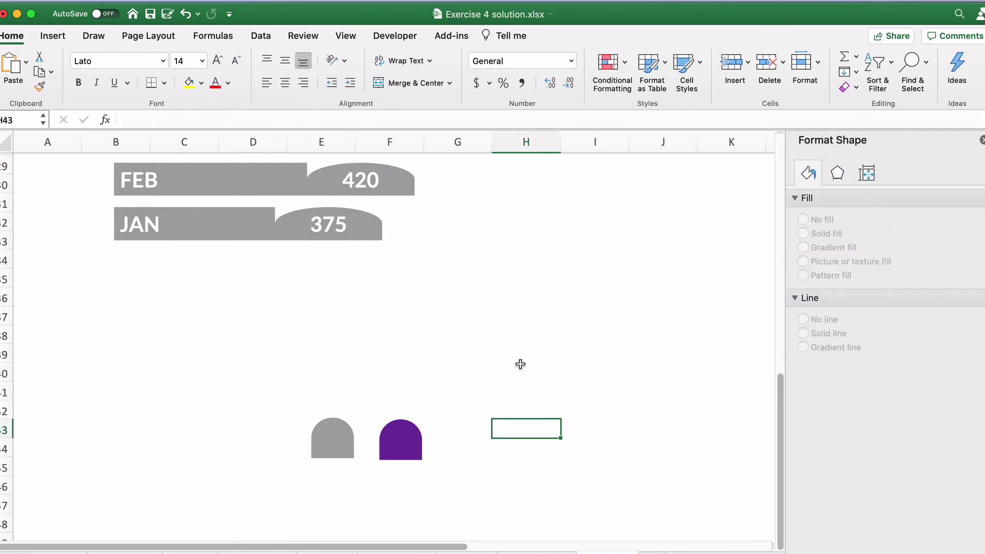
{"action": "scroll", "coordinate": [210, 365], "scroll_direction": "up", "scroll_amount": 6}
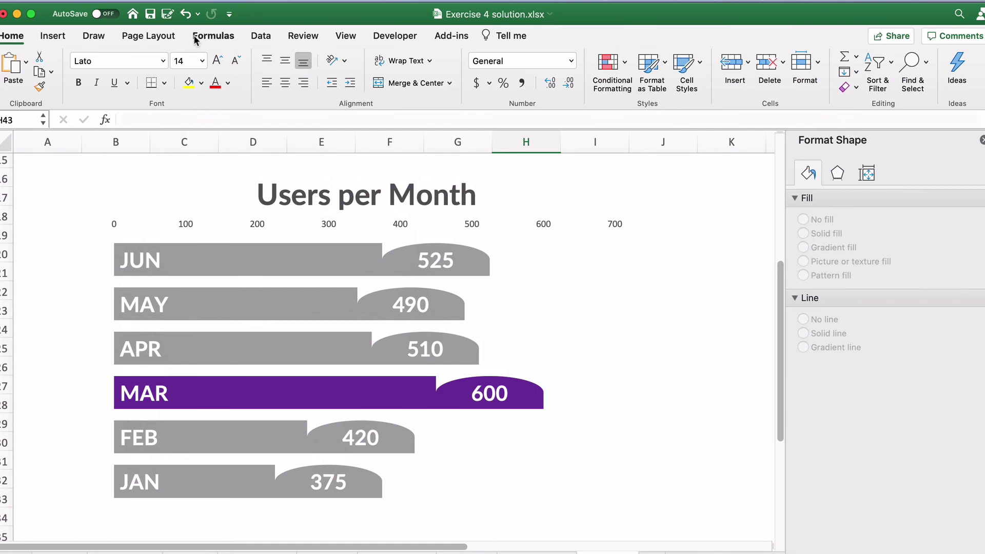
Draw a Pentagon block arrow about 0.6" wide and 0.48" high in the empty cells below the chart.
{"action": "left_click", "coordinate": [60, 37]}
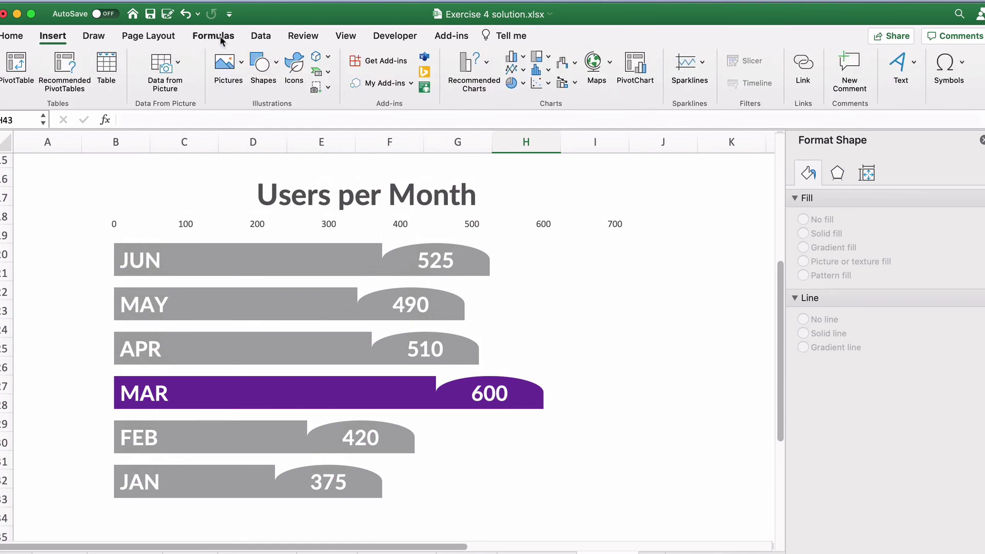
{"action": "left_click", "coordinate": [276, 65]}
{"action": "scroll", "coordinate": [337, 192], "scroll_direction": "down", "scroll_amount": 3}
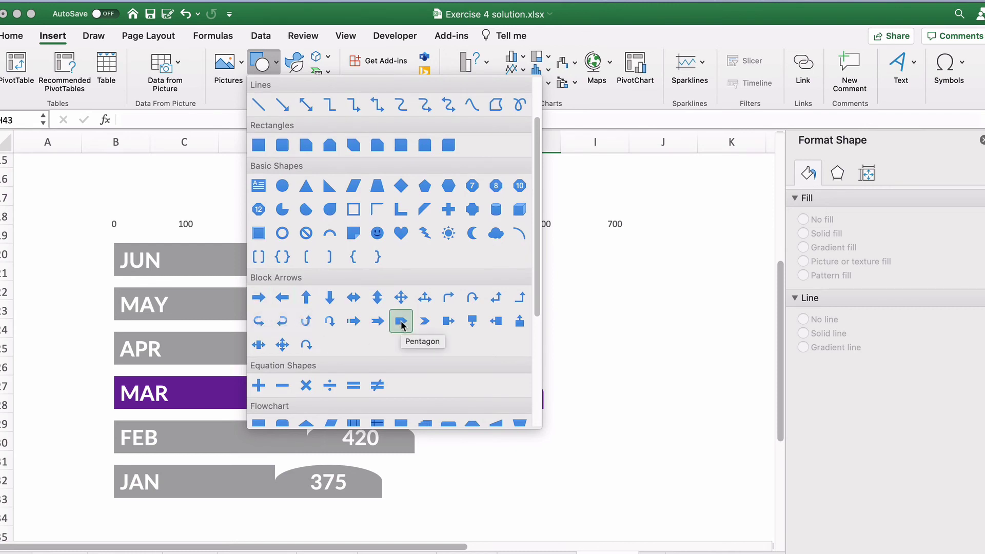
{"action": "left_click", "coordinate": [401, 322]}
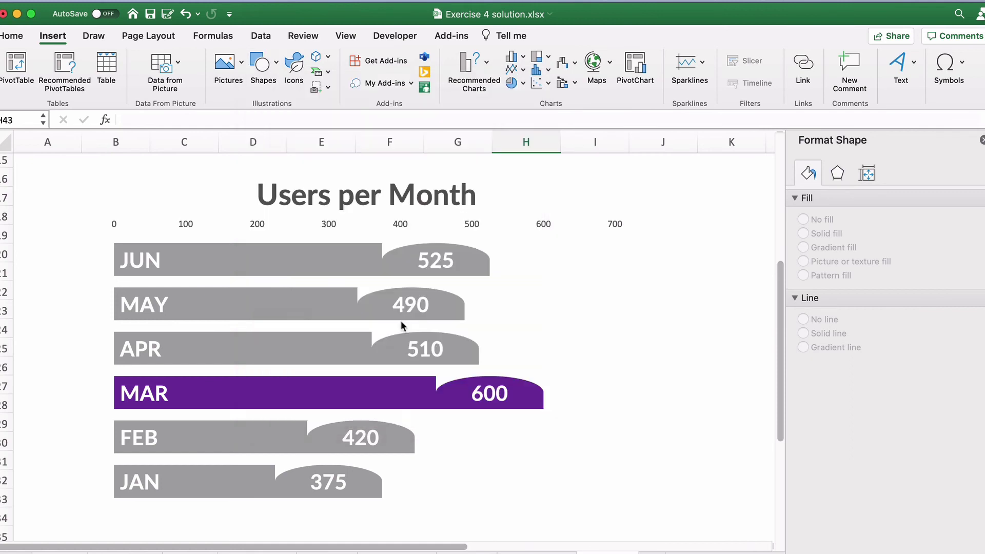
{"action": "scroll", "coordinate": [461, 458], "scroll_direction": "down", "scroll_amount": 5}
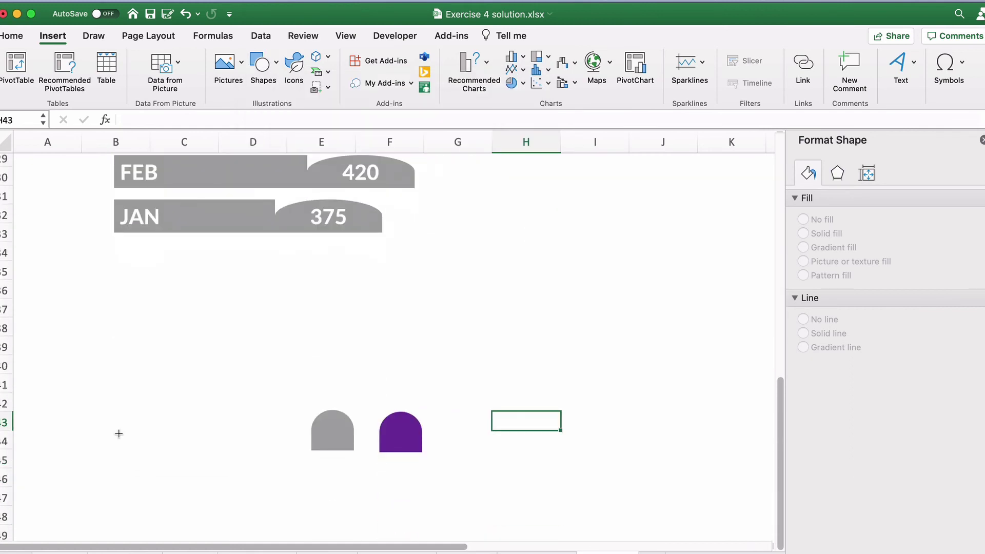
{"action": "mouse_move", "coordinate": [116, 433]}
{"action": "left_mouse_down"}
{"action": "mouse_move", "coordinate": [150, 436]}
{"action": "mouse_move", "coordinate": [161, 469]}
{"action": "left_mouse_up"}
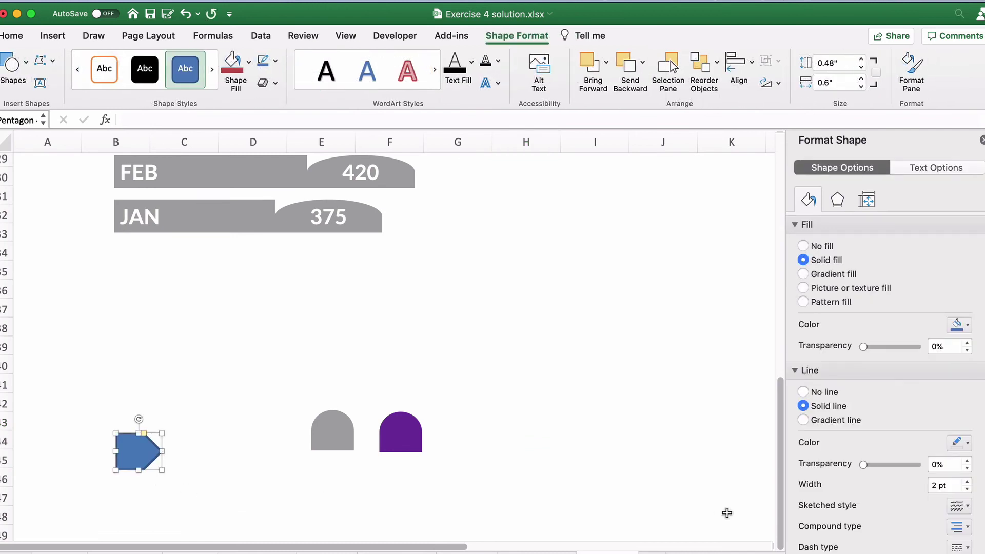
Remove the pentagon's outline and fill it with the same grey as the chart bars.
{"action": "left_click", "coordinate": [804, 392]}
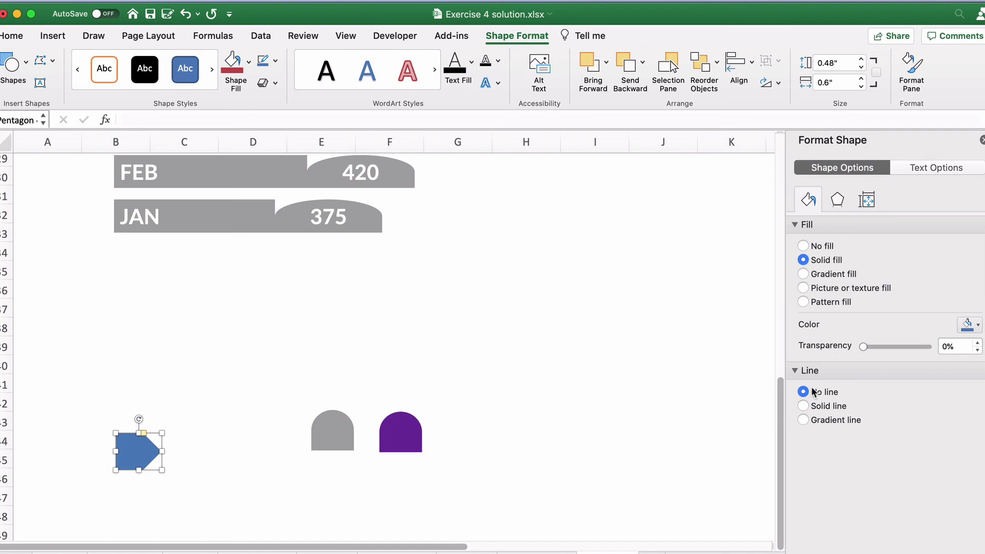
{"action": "left_click", "coordinate": [967, 324]}
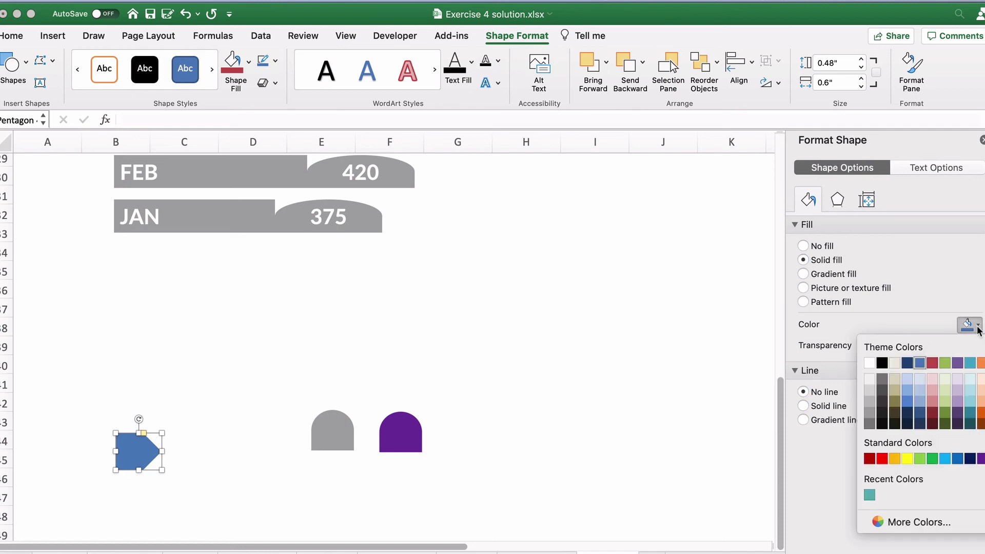
{"action": "left_click", "coordinate": [872, 417]}
{"action": "left_click", "coordinate": [281, 487]}
{"action": "scroll", "coordinate": [270, 485], "scroll_direction": "down", "scroll_amount": 2}
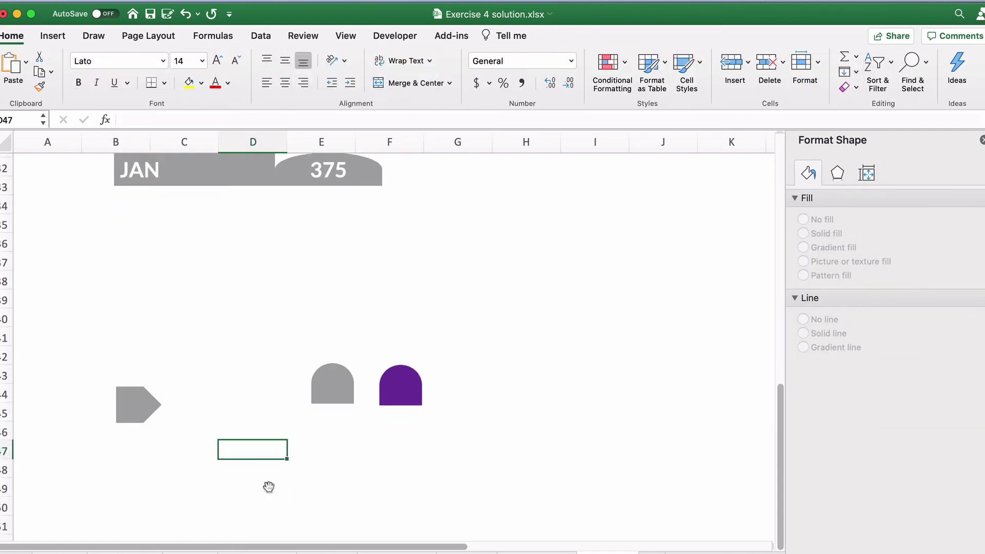
Duplicate the grey pentagon, place the copy just below the original, and fill the copy with purple.
{"action": "left_click", "coordinate": [144, 409]}
{"action": "key", "text": "super+c"}
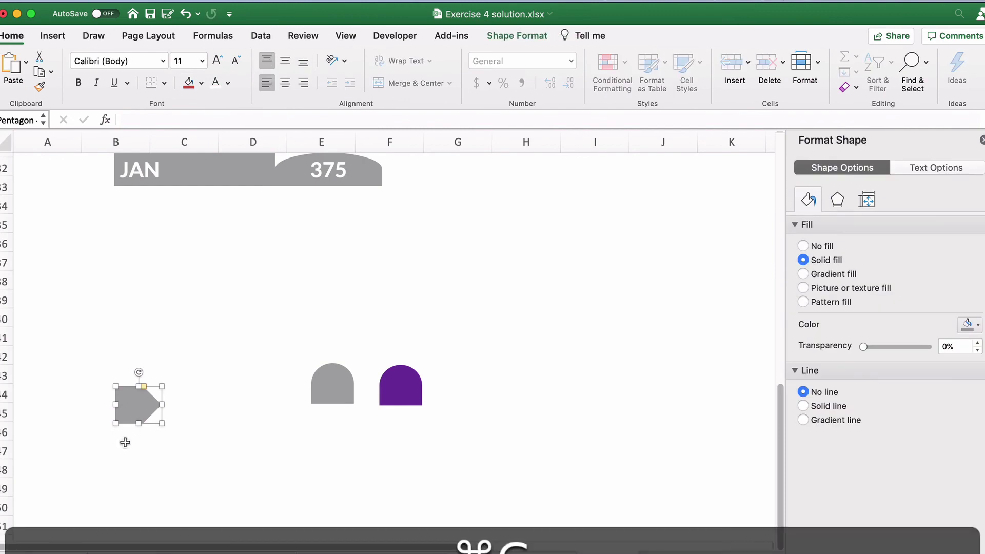
{"action": "left_click", "coordinate": [123, 448]}
{"action": "key", "text": "super+v"}
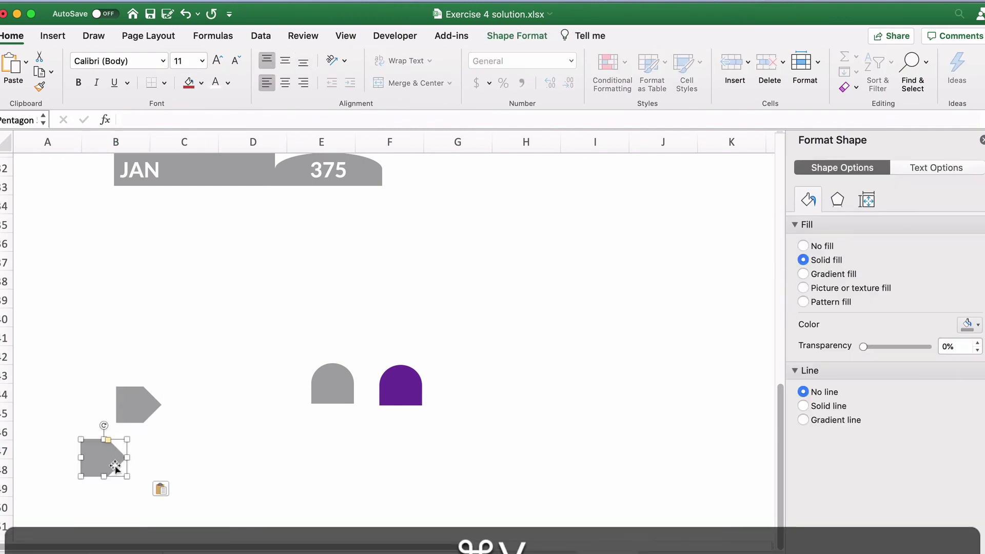
{"action": "left_click_drag", "start_coordinate": [111, 460], "coordinate": [131, 467]}
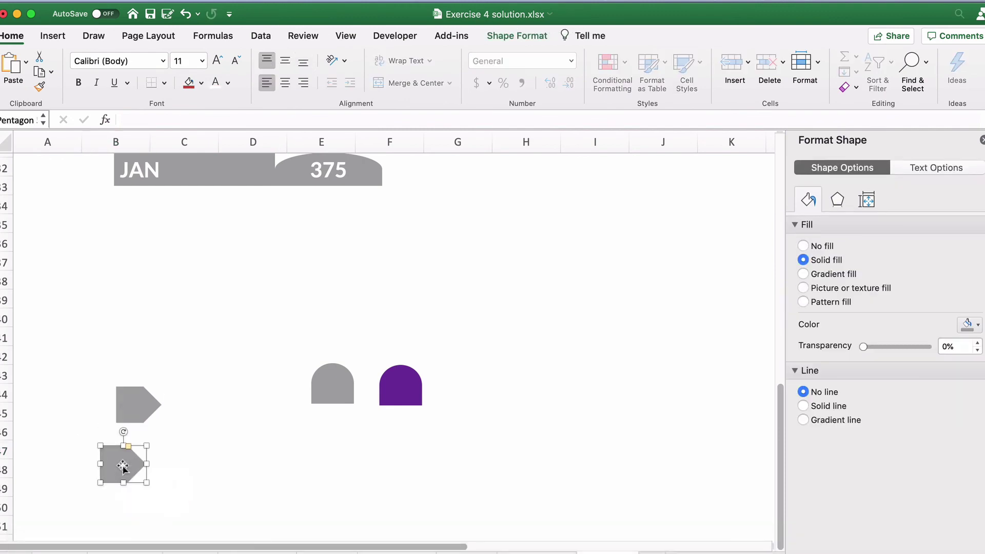
{"action": "left_click", "coordinate": [974, 325]}
{"action": "left_click", "coordinate": [977, 458]}
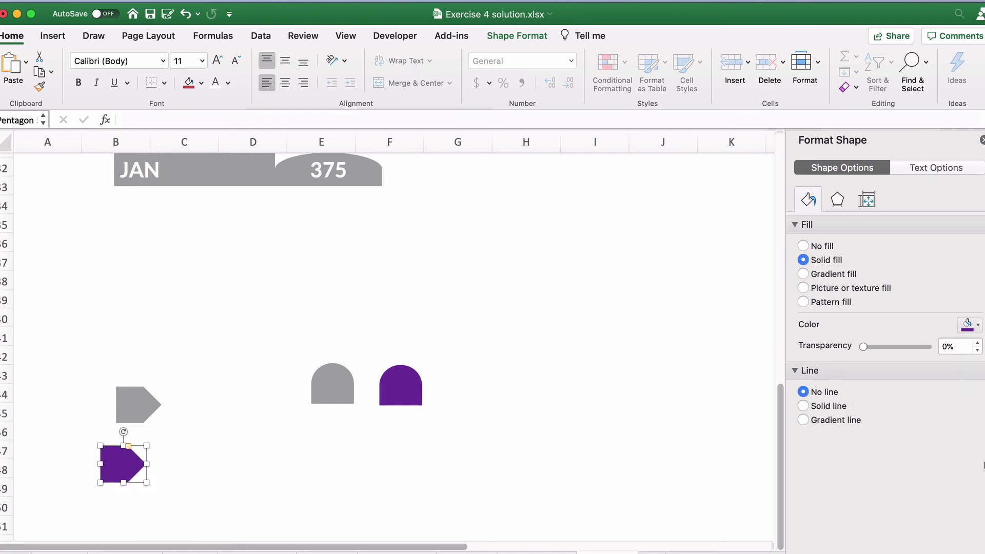
{"action": "left_click", "coordinate": [269, 492]}
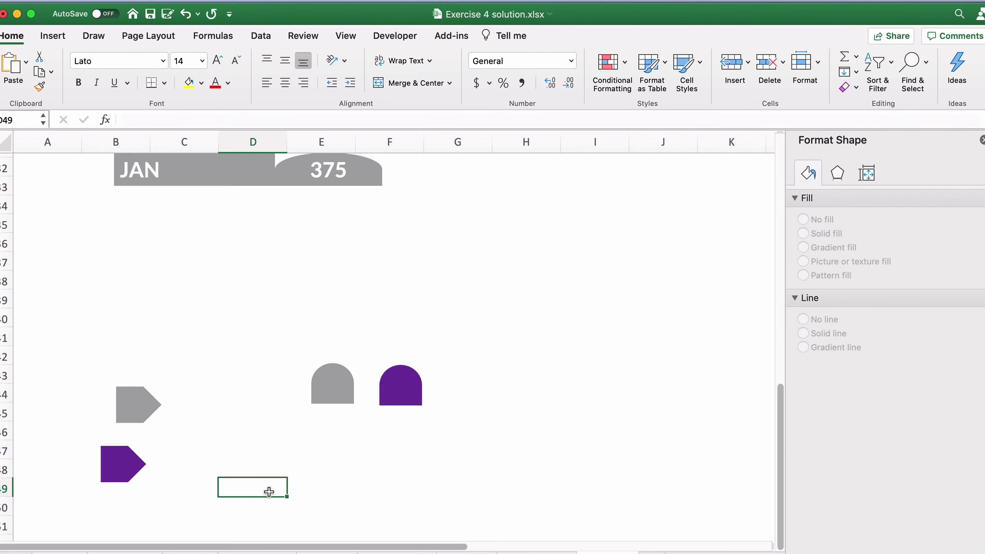
Change the solid fill of March's long bar segment (Max 1) to standard red.
{"action": "scroll", "coordinate": [269, 492], "scroll_direction": "up", "scroll_amount": 6}
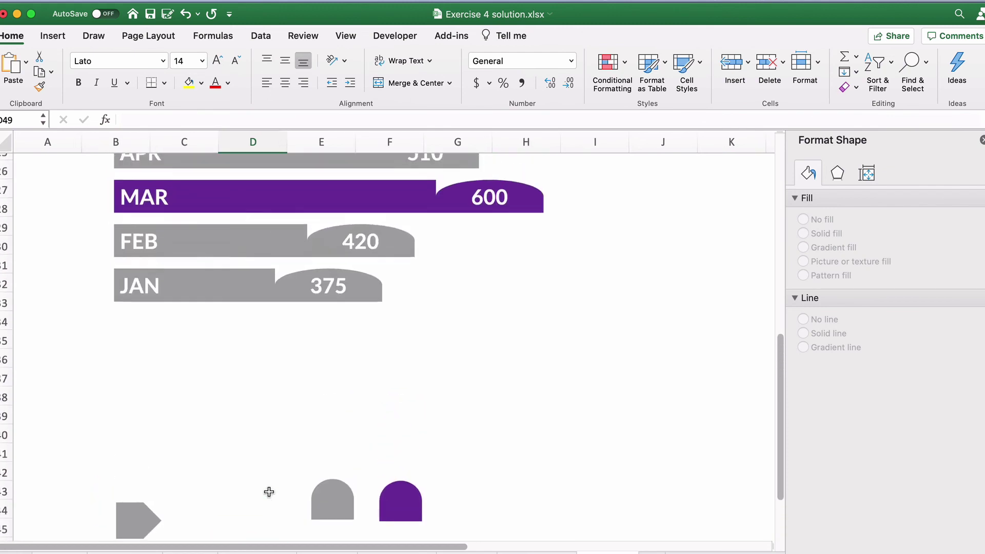
{"action": "scroll", "coordinate": [269, 492], "scroll_direction": "up", "scroll_amount": 3}
{"action": "left_click", "coordinate": [231, 255]}
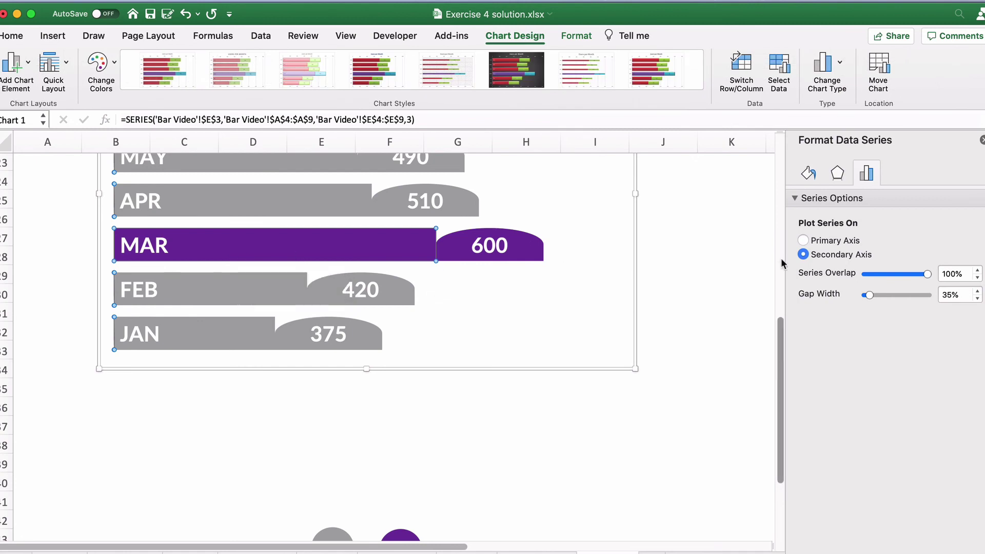
{"action": "left_click", "coordinate": [809, 175]}
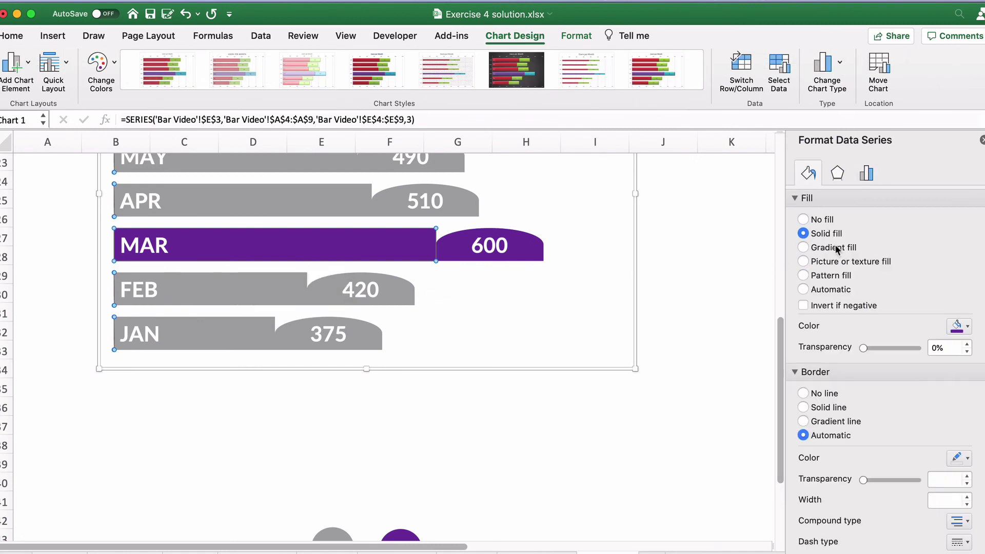
{"action": "left_click", "coordinate": [967, 326]}
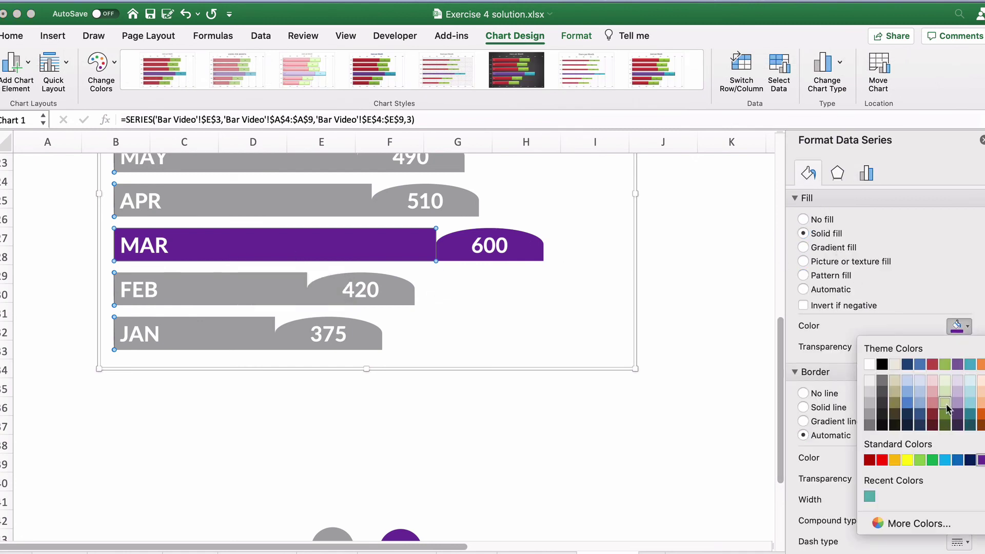
{"action": "left_click", "coordinate": [882, 461]}
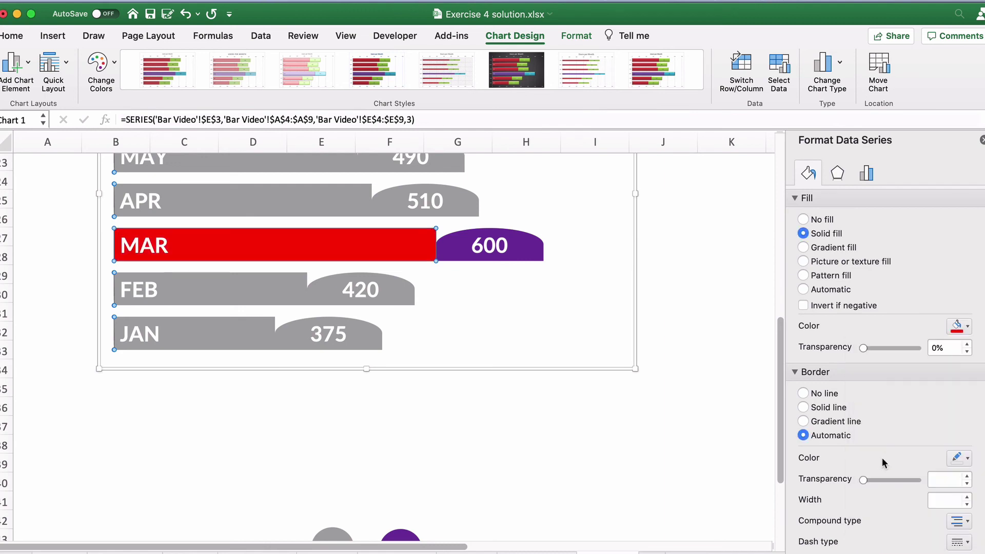
Replace the picture fill of March's end segment (Max 2) with a solid red fill.
{"action": "left_click", "coordinate": [456, 257]}
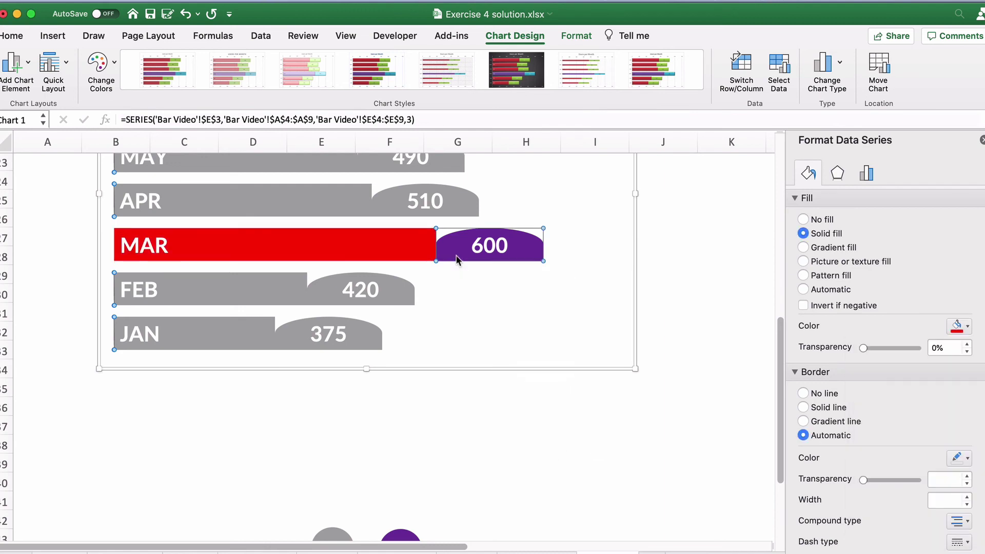
{"action": "left_click", "coordinate": [804, 261]}
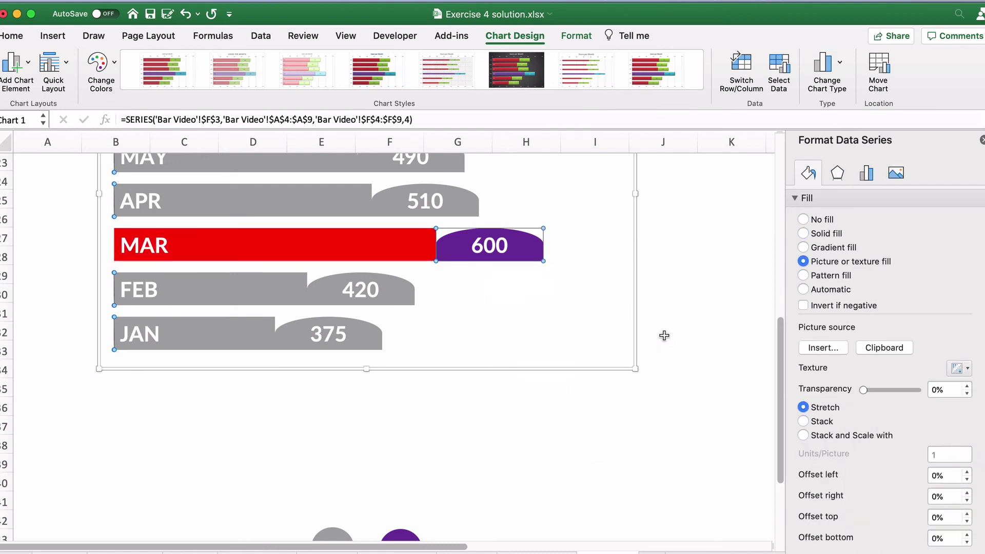
{"action": "left_click", "coordinate": [804, 234]}
{"action": "left_click", "coordinate": [253, 426]}
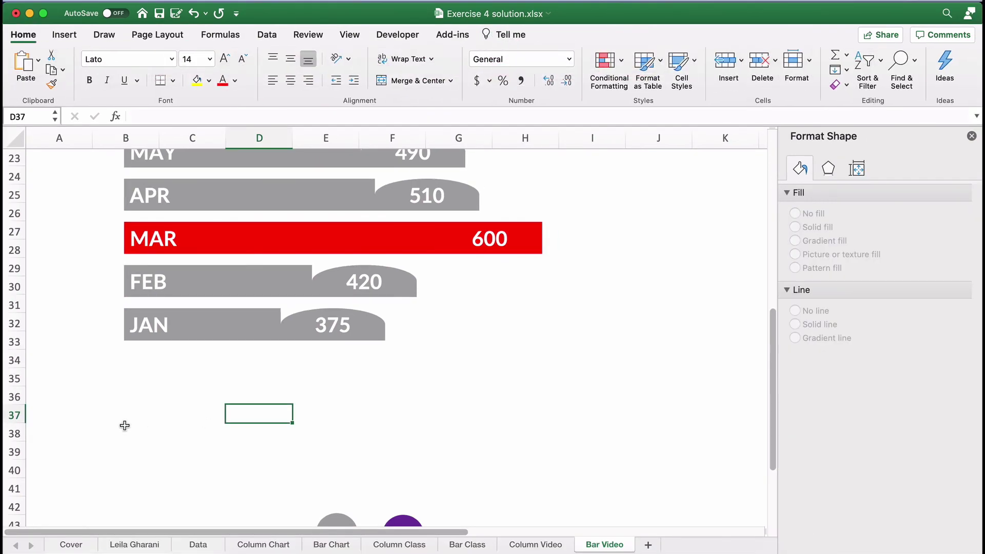
Change the purple pentagon's fill to standard red.
{"action": "scroll", "coordinate": [125, 425], "scroll_direction": "down", "scroll_amount": 5}
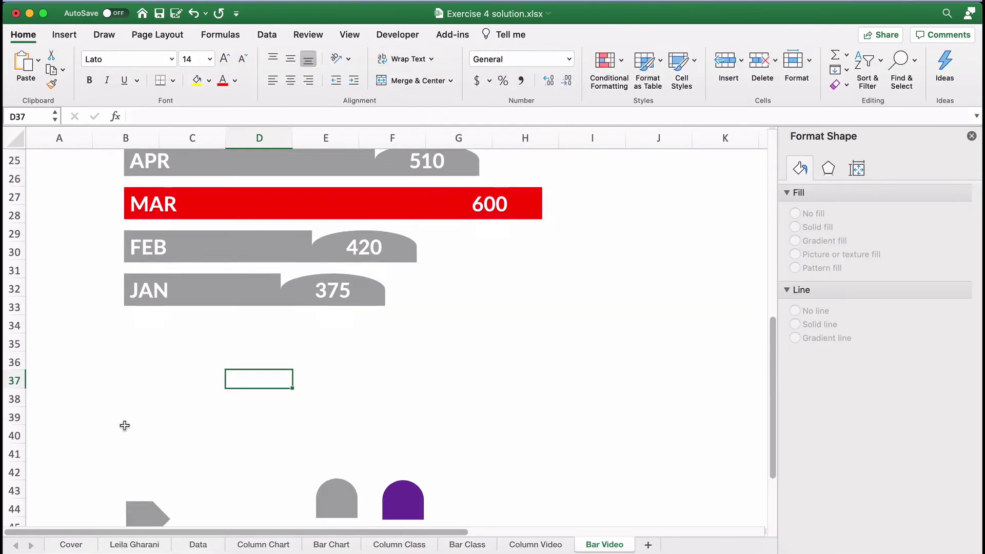
{"action": "left_click", "coordinate": [132, 467]}
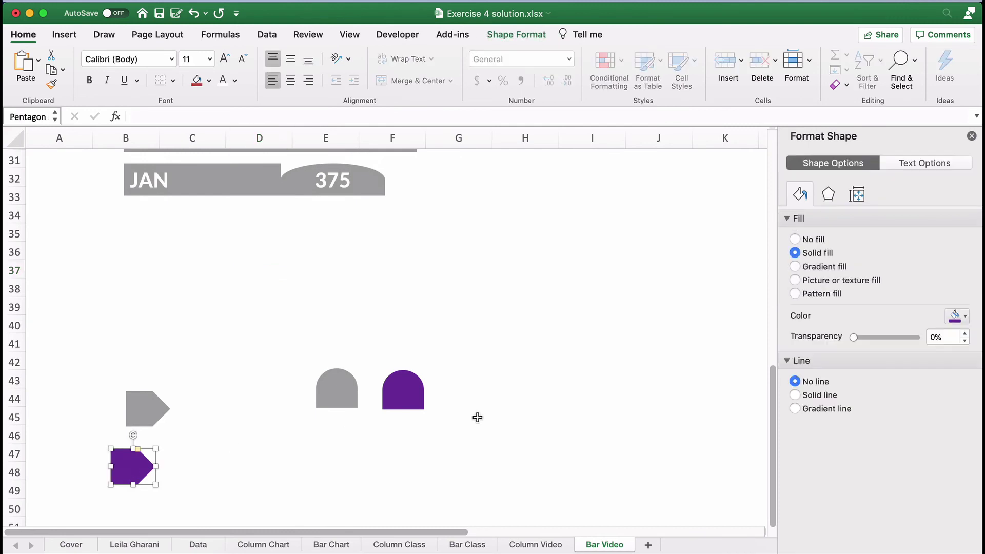
{"action": "left_click", "coordinate": [964, 318]}
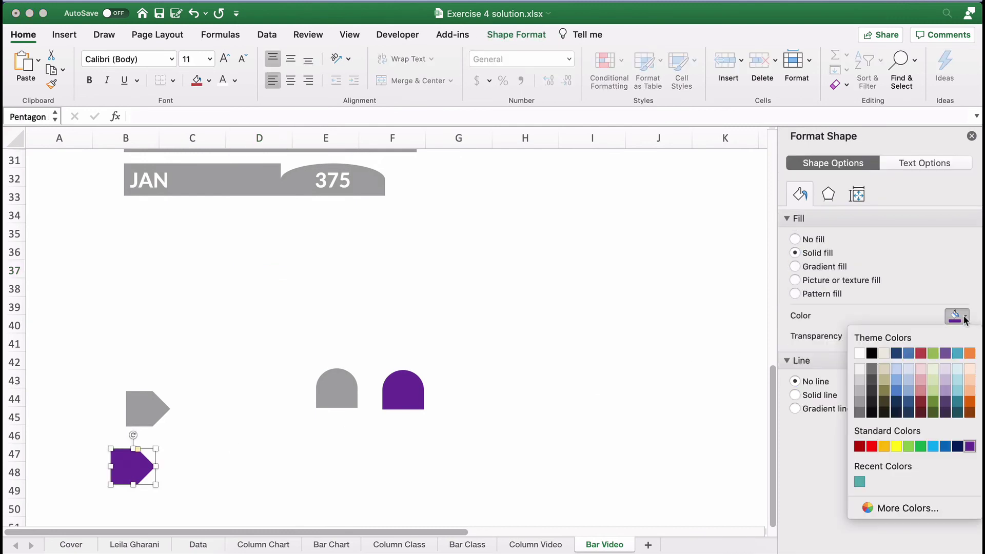
{"action": "left_click", "coordinate": [872, 446]}
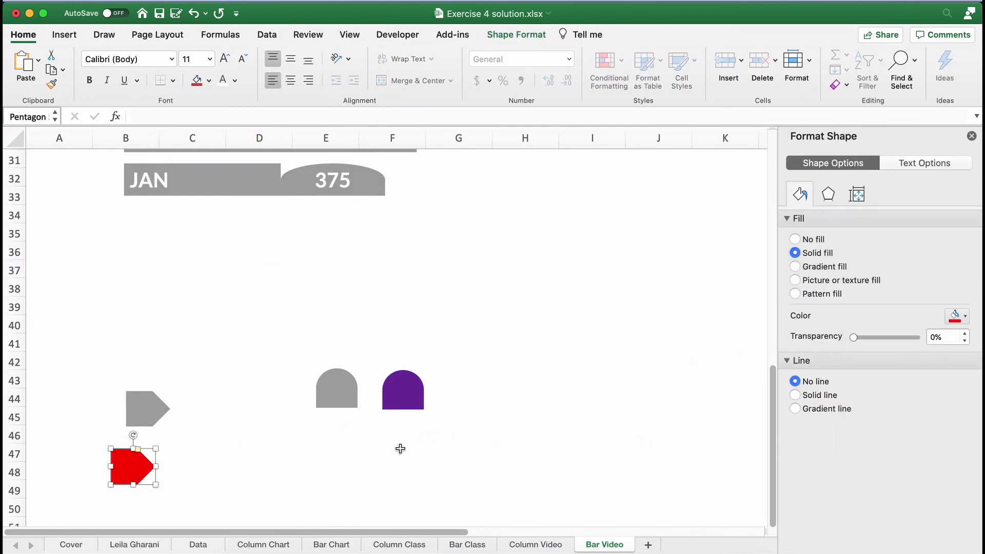
{"action": "left_click", "coordinate": [330, 467]}
Copy the grey pentagon and paste it as the fill of the grey bars' end segments.
{"action": "left_click", "coordinate": [144, 408]}
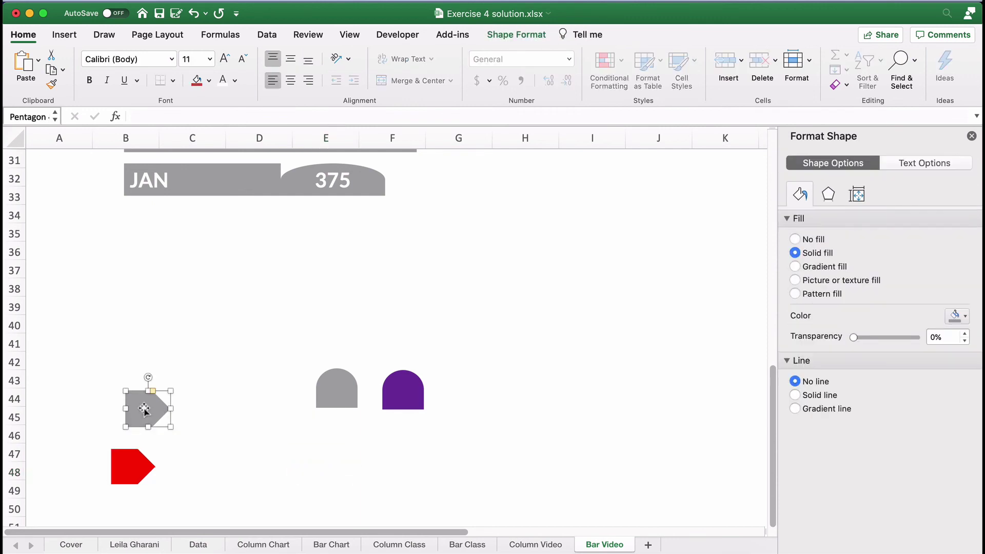
{"action": "key", "text": "super+c"}
{"action": "scroll", "coordinate": [200, 401], "scroll_direction": "up", "scroll_amount": 5}
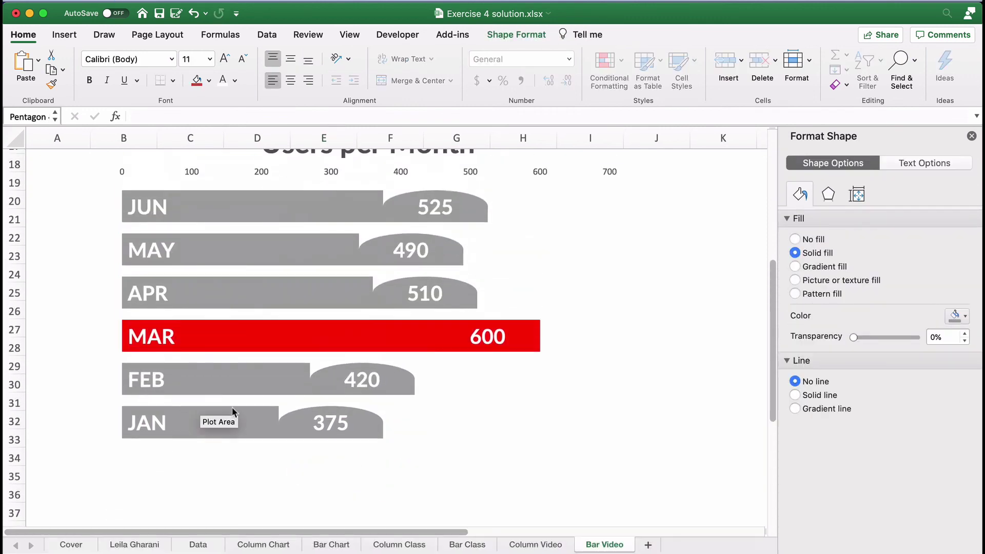
{"action": "left_click", "coordinate": [290, 414]}
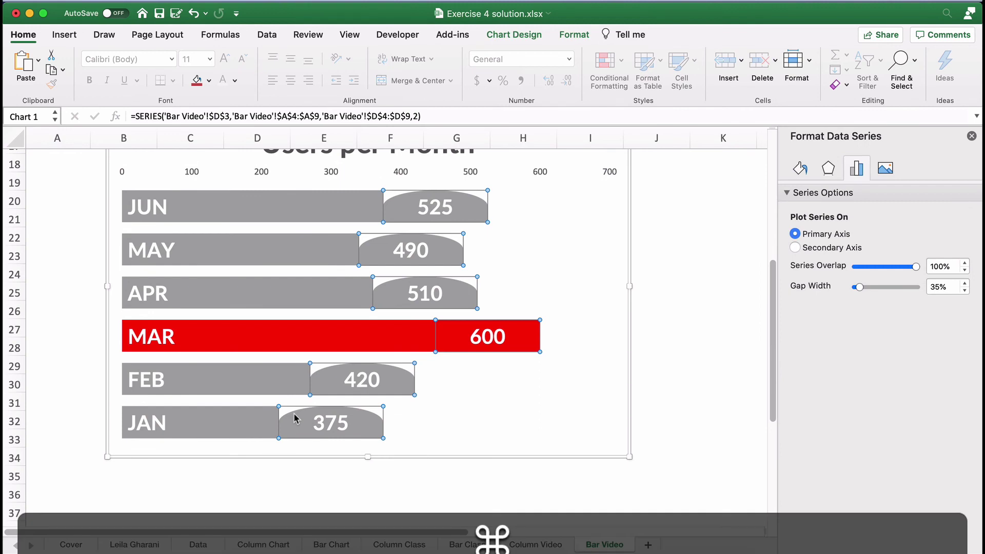
{"action": "key", "text": "super+v"}
{"action": "left_click", "coordinate": [277, 471]}
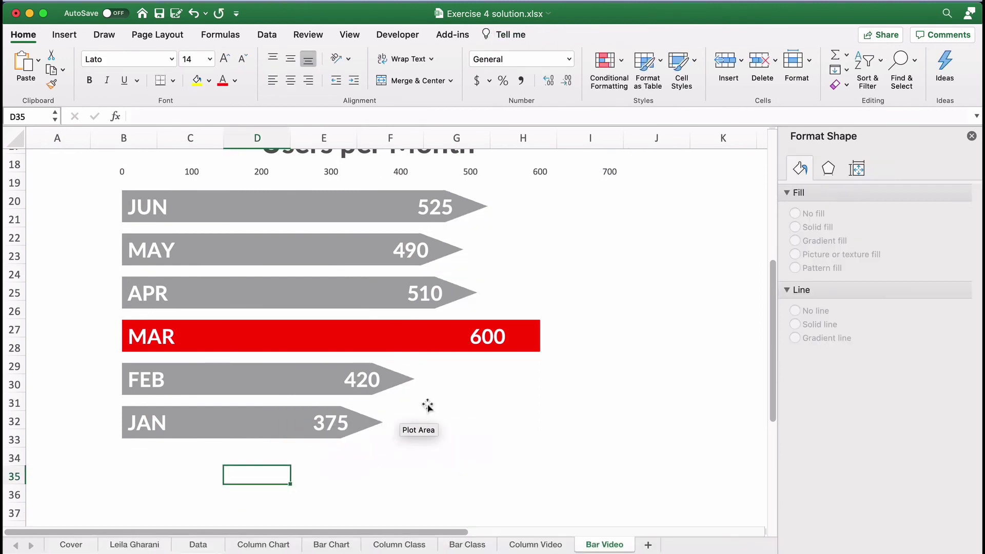
Copy the red pentagon and paste it as the fill of the March bar's end segment.
{"action": "scroll", "coordinate": [390, 448], "scroll_direction": "down", "scroll_amount": 5}
{"action": "scroll", "coordinate": [388, 446], "scroll_direction": "down", "scroll_amount": 1}
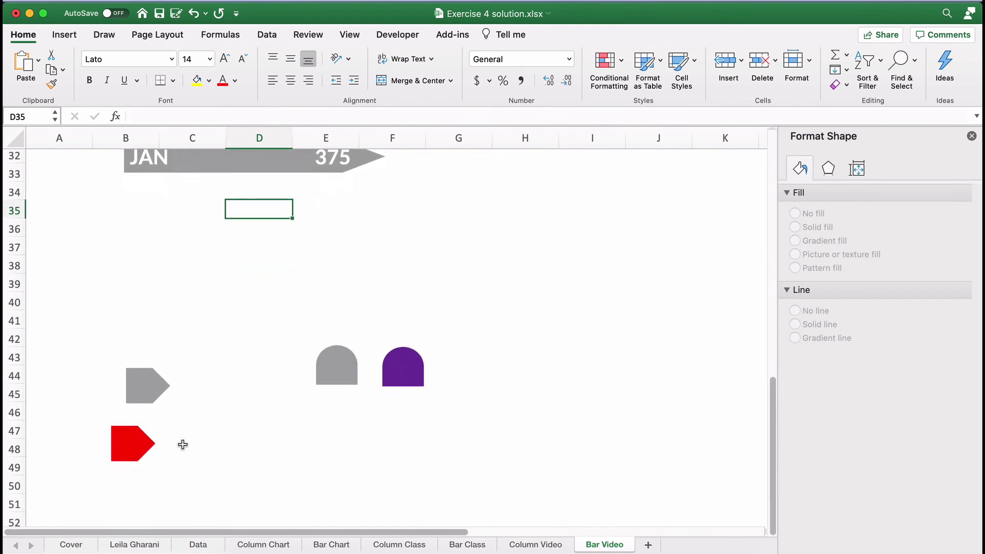
{"action": "left_click", "coordinate": [131, 448]}
{"action": "key", "text": "super+c"}
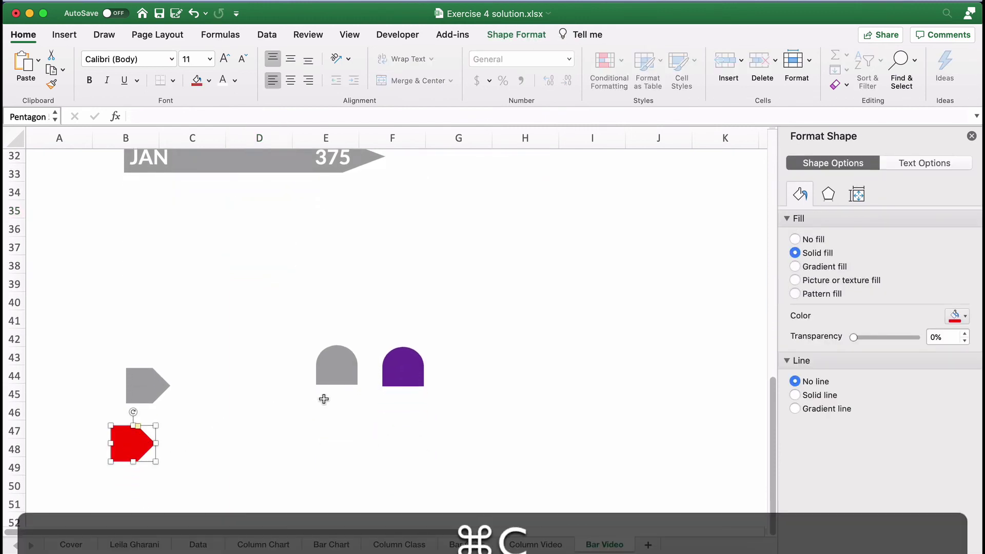
{"action": "scroll", "coordinate": [323, 398], "scroll_direction": "up", "scroll_amount": 3}
{"action": "left_click", "coordinate": [522, 239]}
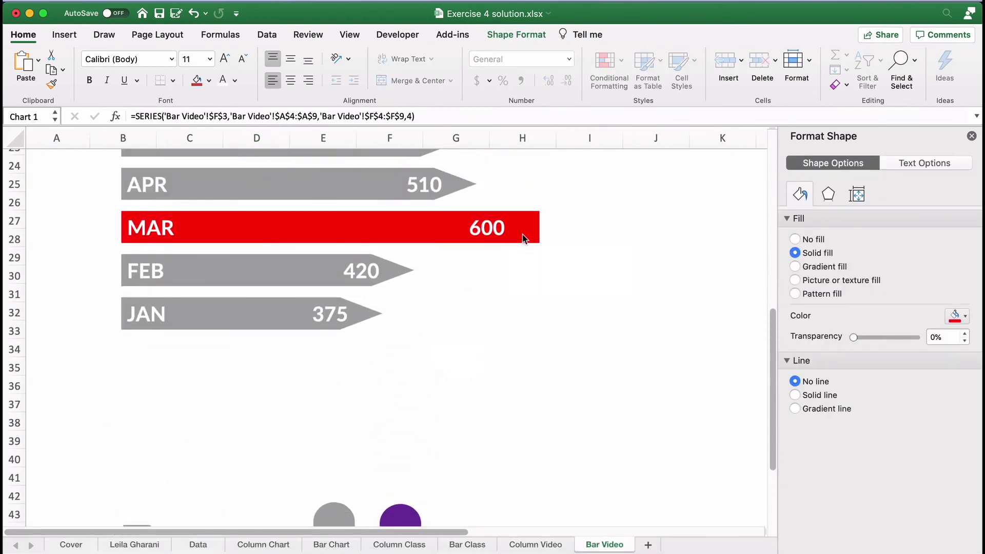
{"action": "left_click", "coordinate": [522, 238]}
{"action": "key", "text": "super+v"}
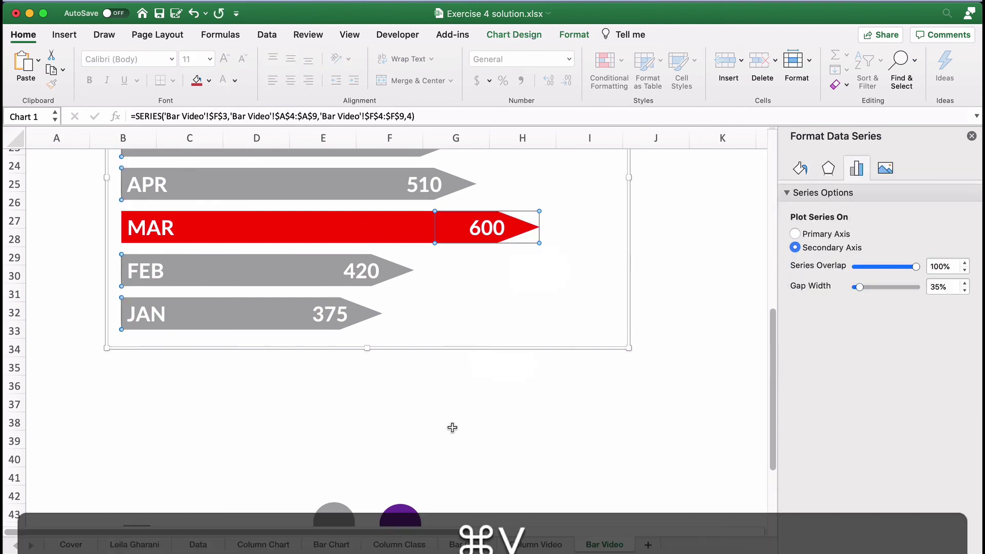
{"action": "left_click", "coordinate": [451, 425]}
{"action": "left_click", "coordinate": [82, 464]}
{"action": "scroll", "coordinate": [83, 465], "scroll_direction": "up", "scroll_amount": 3}
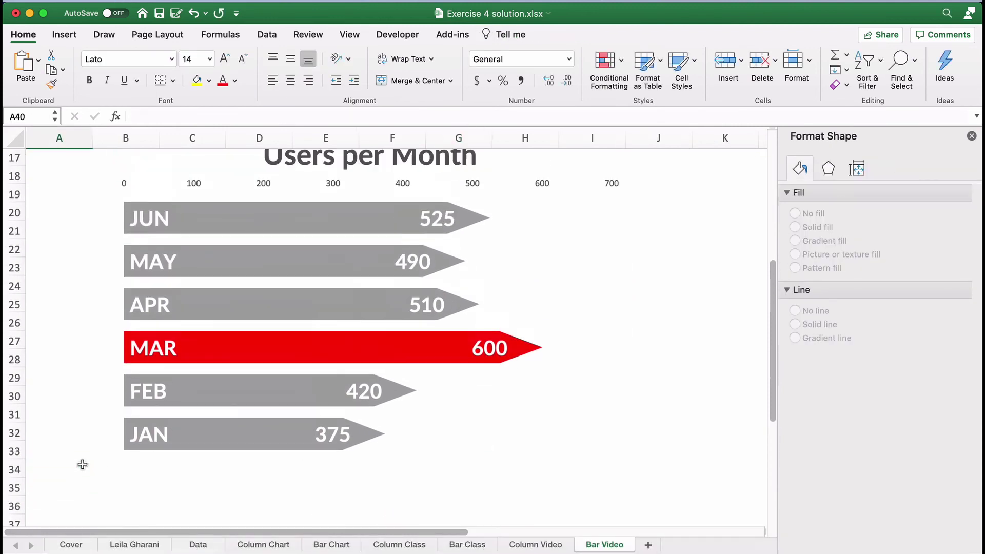
{"action": "scroll", "coordinate": [83, 465], "scroll_direction": "up", "scroll_amount": 1}
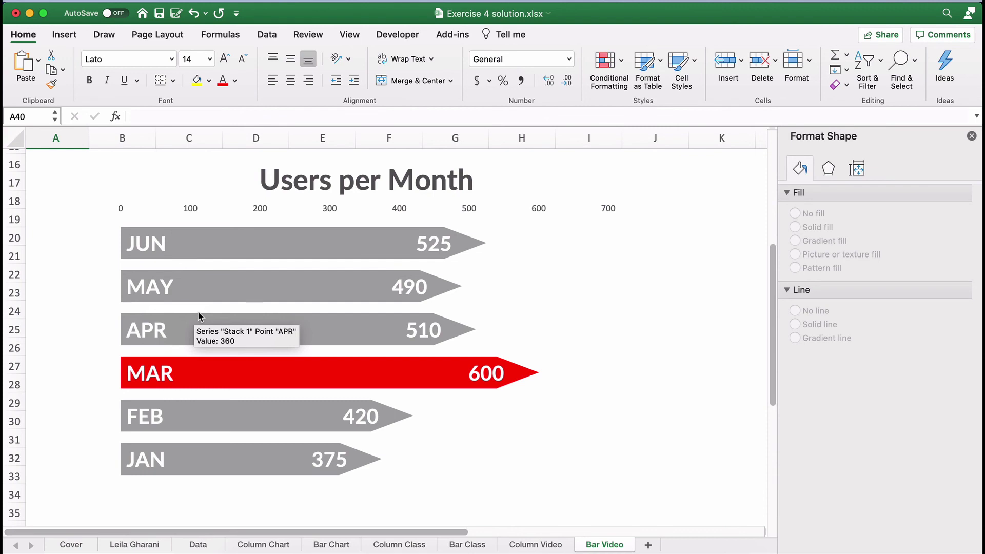
Delete the value axis running from 0 to 700 above the bars of the Users per Month chart.
{"action": "left_click", "coordinate": [190, 207]}
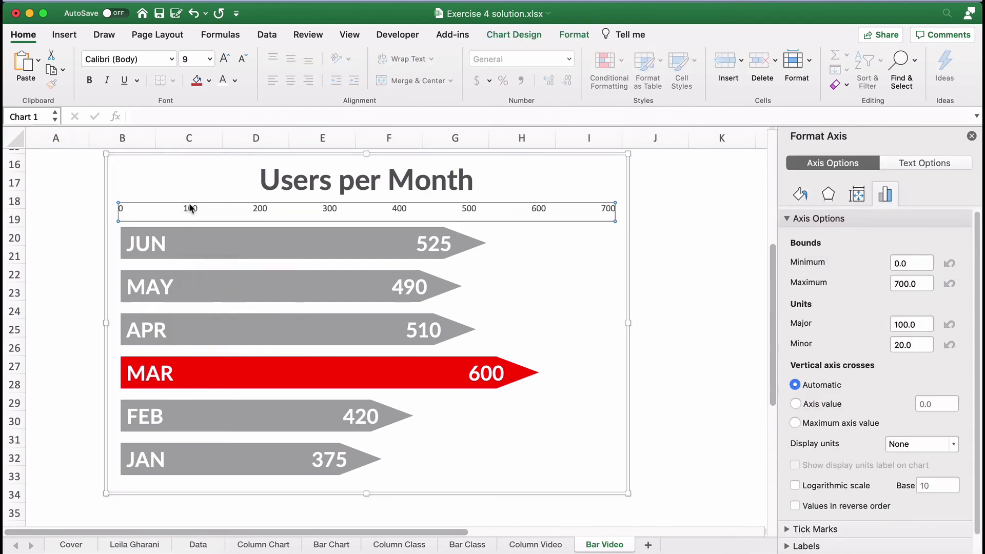
{"action": "key", "text": "Delete"}
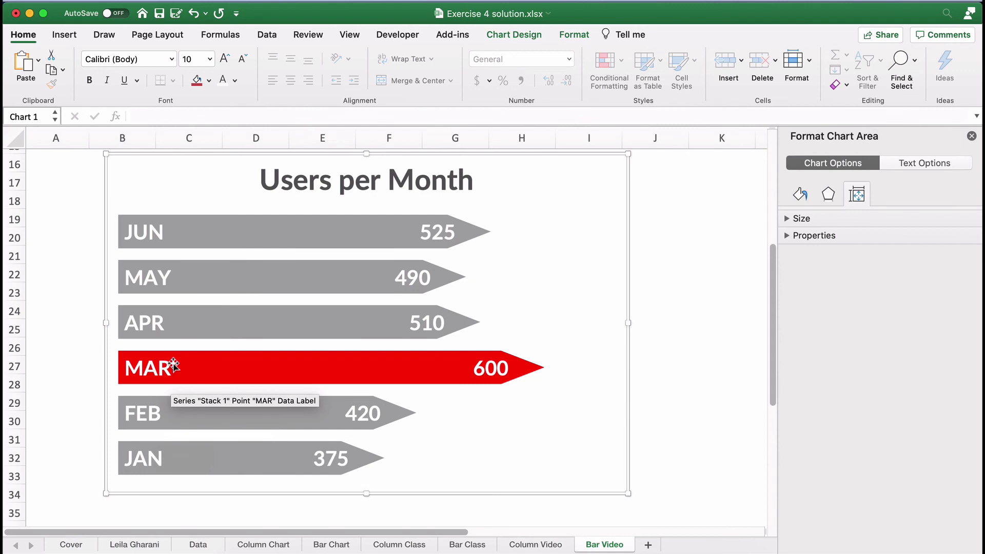
{"action": "scroll", "coordinate": [71, 357], "scroll_direction": "up", "scroll_amount": 4}
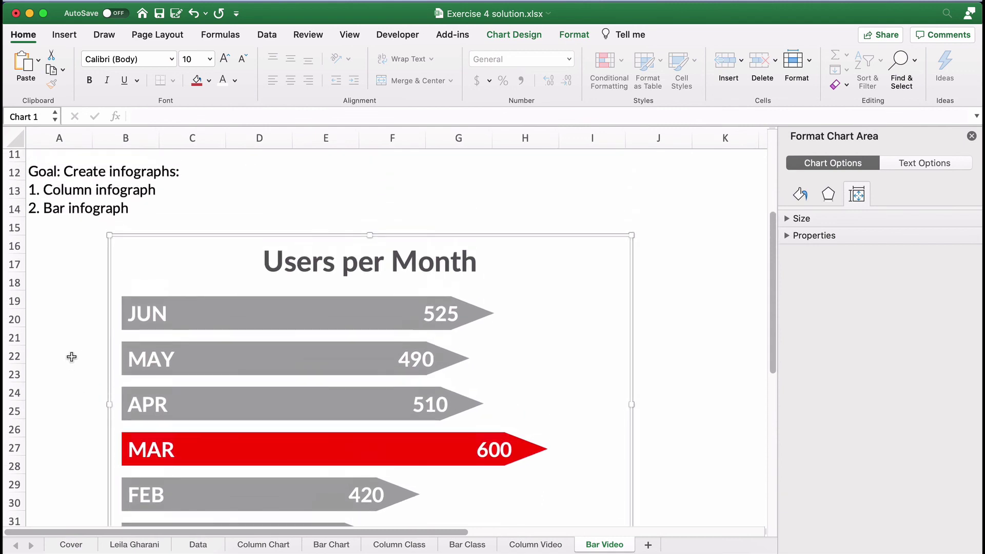
{"action": "scroll", "coordinate": [71, 357], "scroll_direction": "down", "scroll_amount": 3}
{"action": "scroll", "coordinate": [71, 357], "scroll_direction": "down", "scroll_amount": 2}
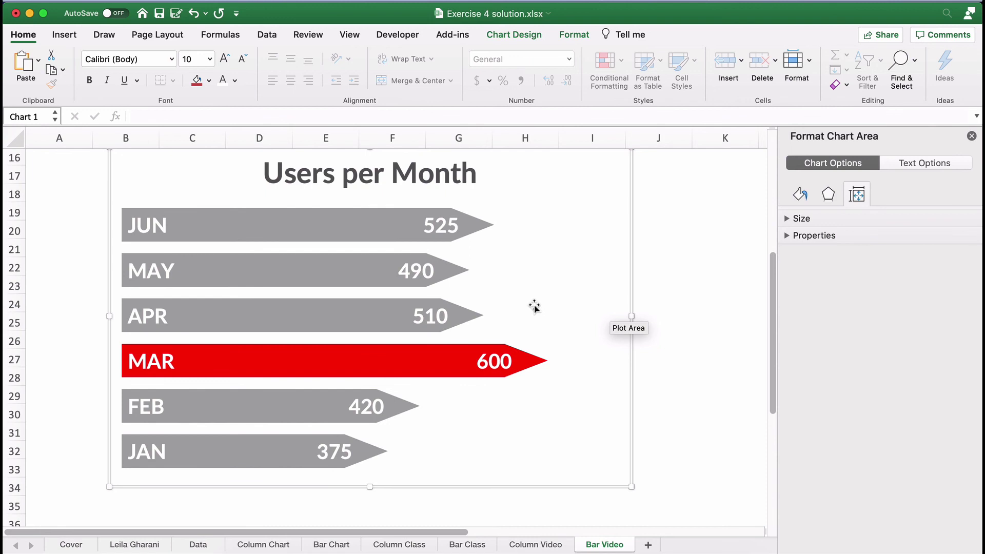
Open the Sort settings for the monthly orders table A3:F9 and choose Month as the column to sort by.
{"action": "scroll", "coordinate": [92, 355], "scroll_direction": "up", "scroll_amount": 4}
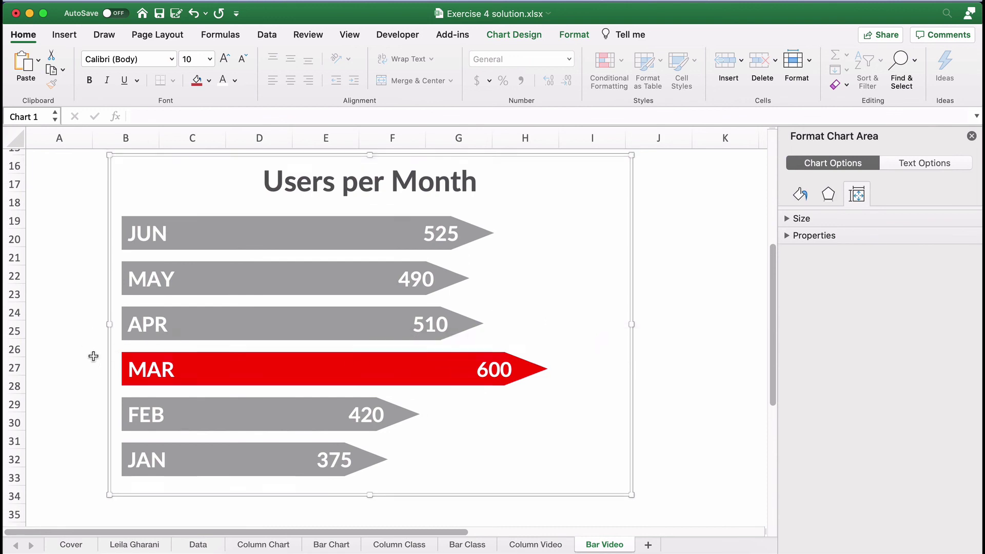
{"action": "scroll", "coordinate": [93, 356], "scroll_direction": "up", "scroll_amount": 3}
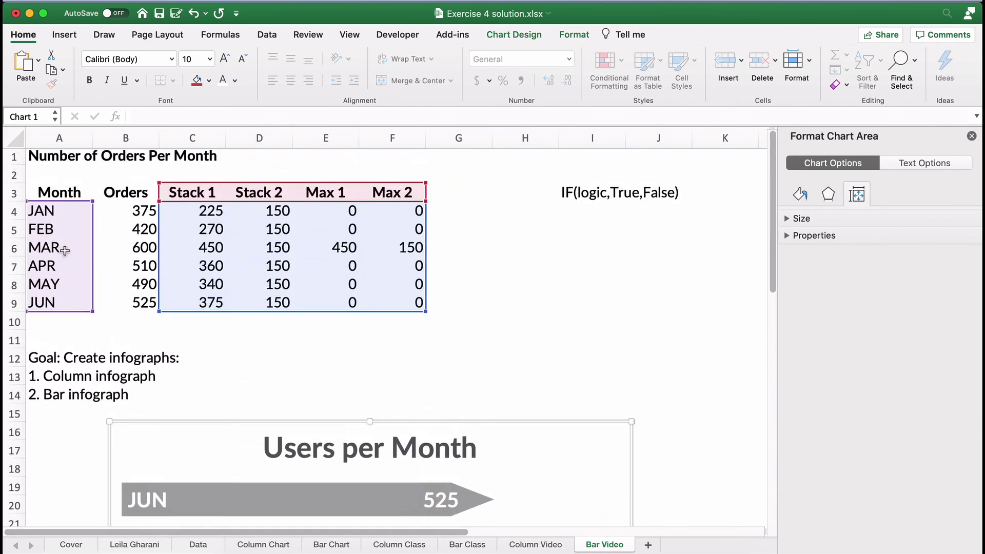
{"action": "left_click", "coordinate": [46, 195]}
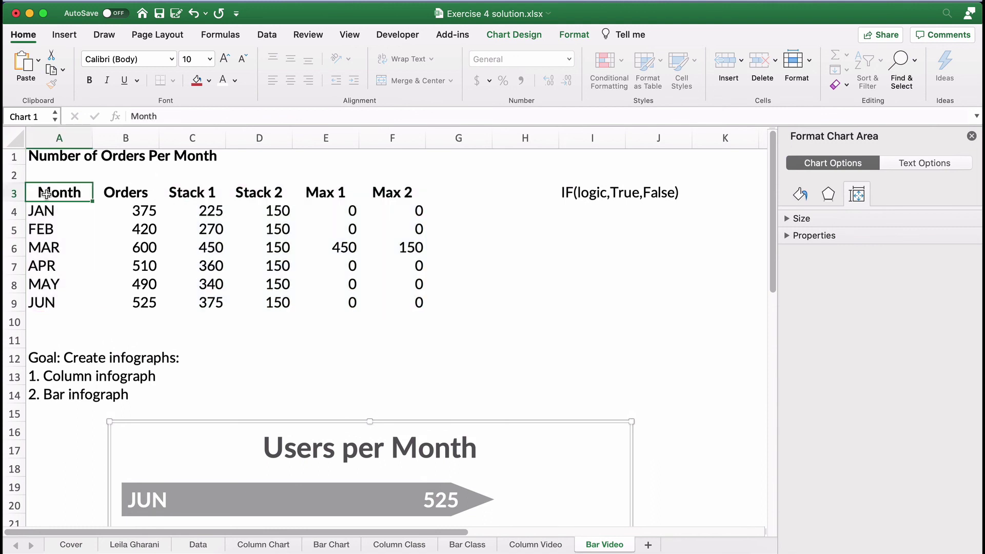
{"action": "left_click_drag", "start_coordinate": [47, 194], "coordinate": [393, 297]}
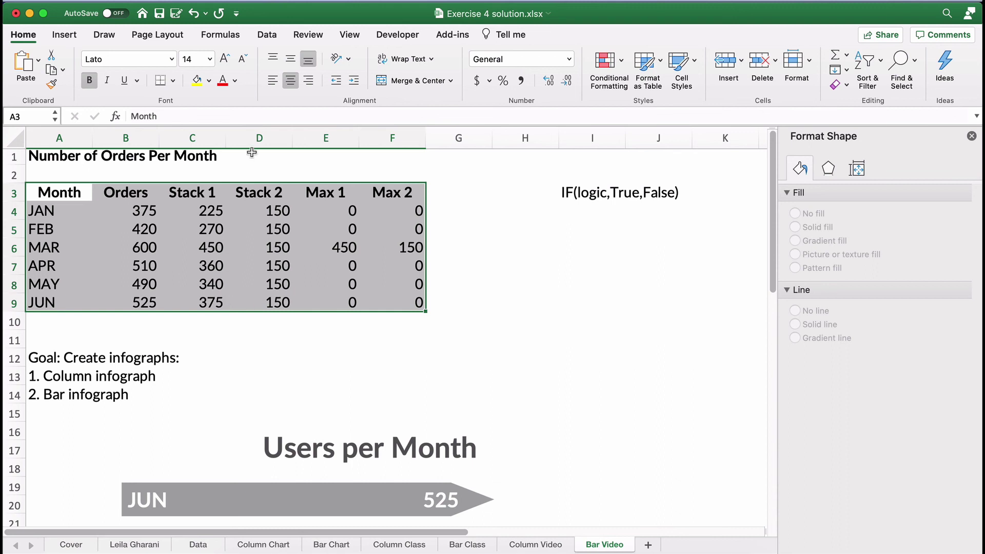
{"action": "left_click", "coordinate": [267, 35]}
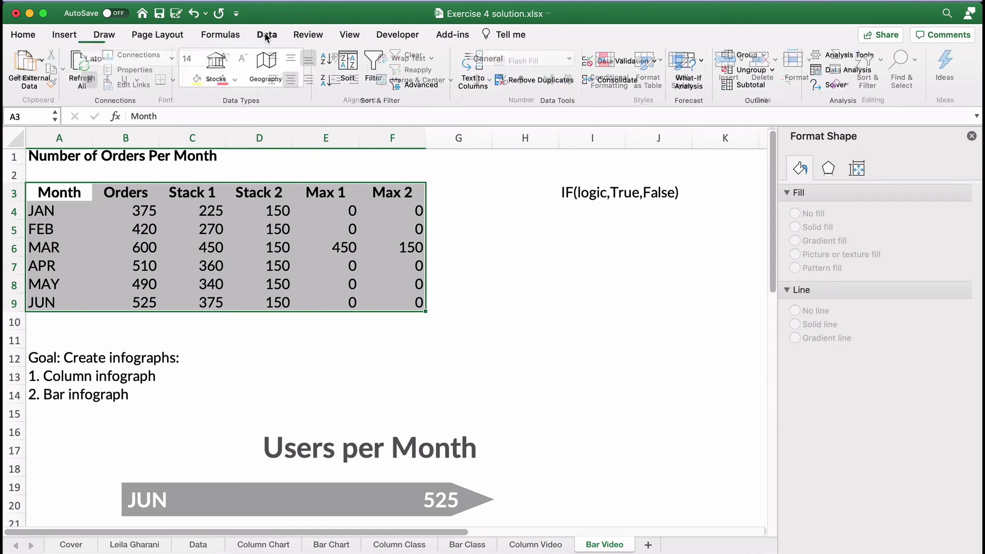
{"action": "left_click", "coordinate": [351, 66]}
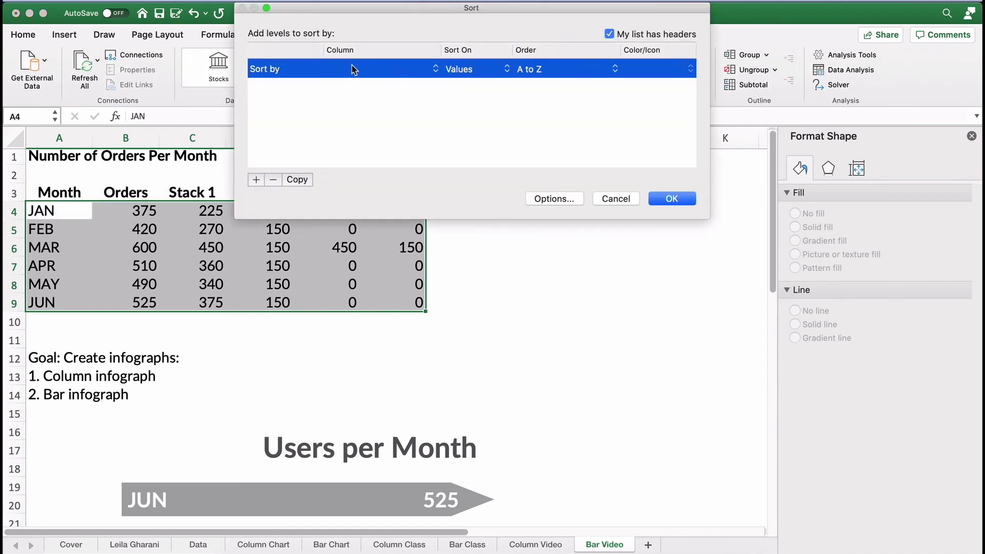
{"action": "left_click", "coordinate": [363, 70]}
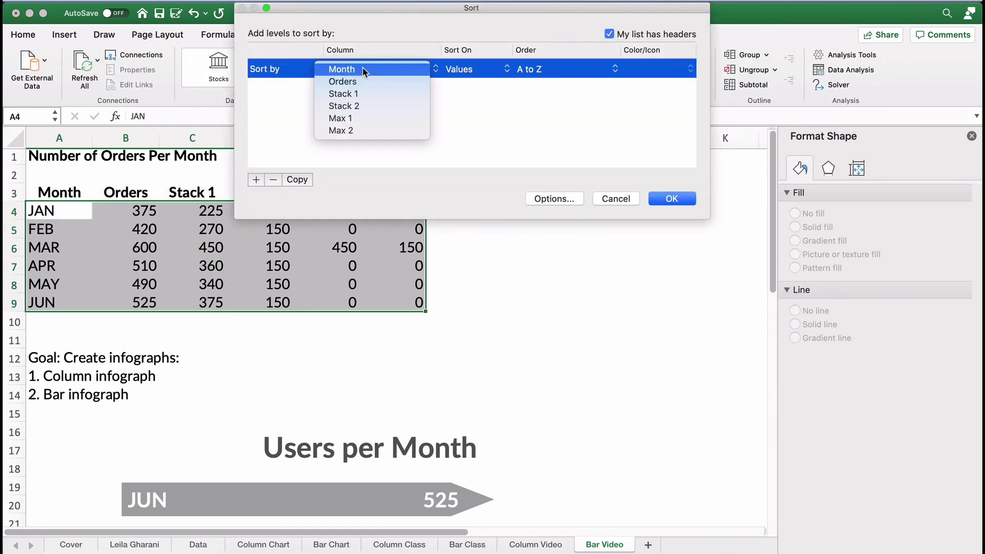
{"action": "left_click", "coordinate": [362, 68]}
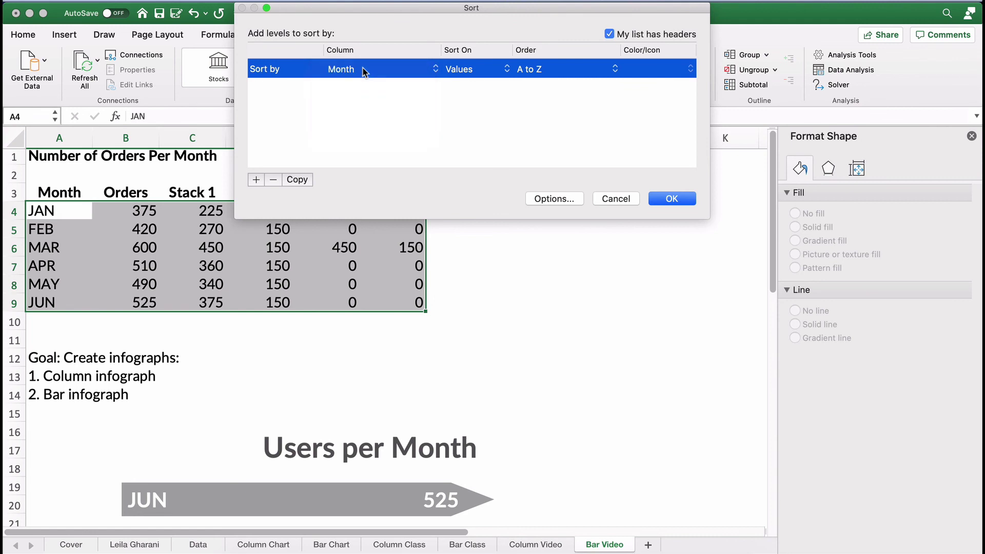
Set the sort order to the short month-name custom list in reverse, Dec to Jan, and apply the sort.
{"action": "left_click", "coordinate": [534, 74]}
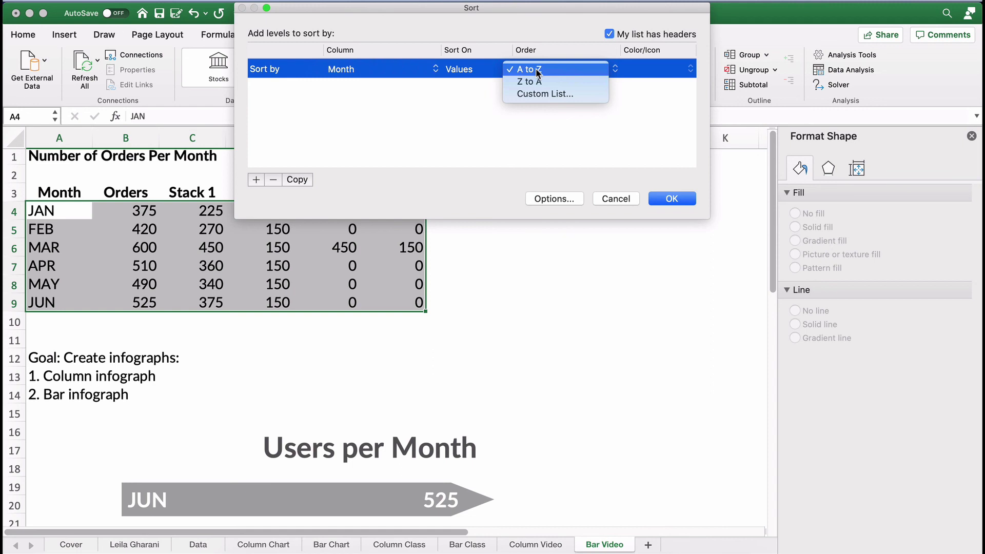
{"action": "left_click", "coordinate": [534, 93]}
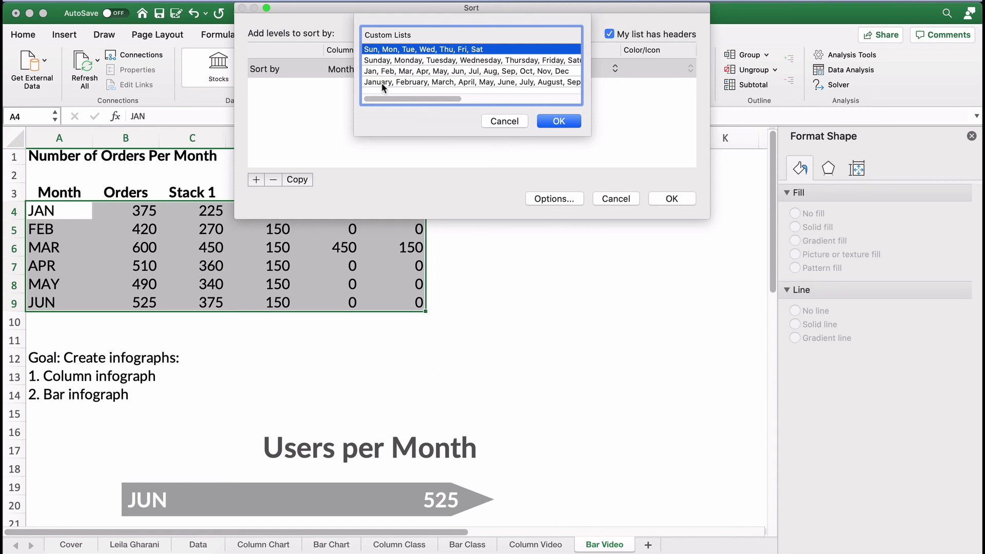
{"action": "left_click", "coordinate": [389, 69]}
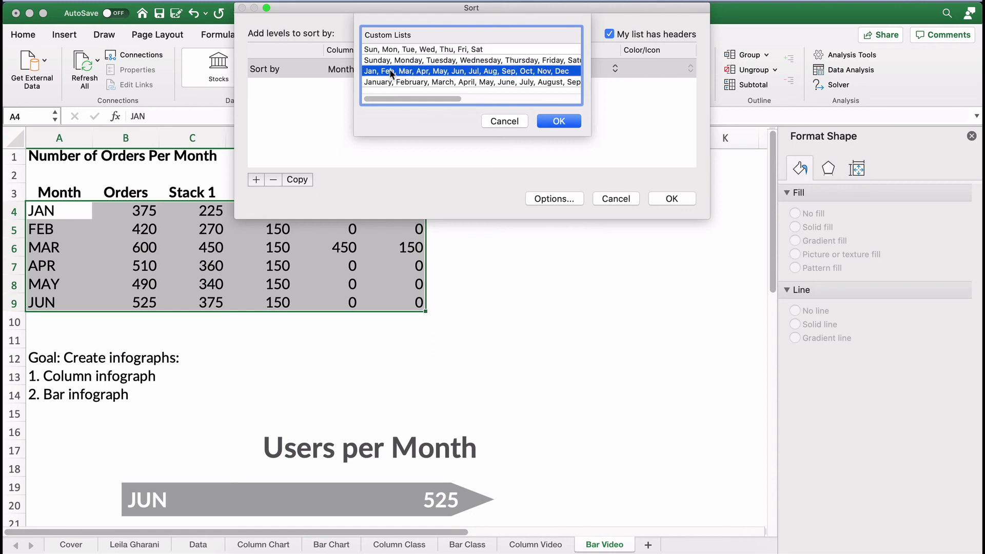
{"action": "left_click", "coordinate": [558, 122]}
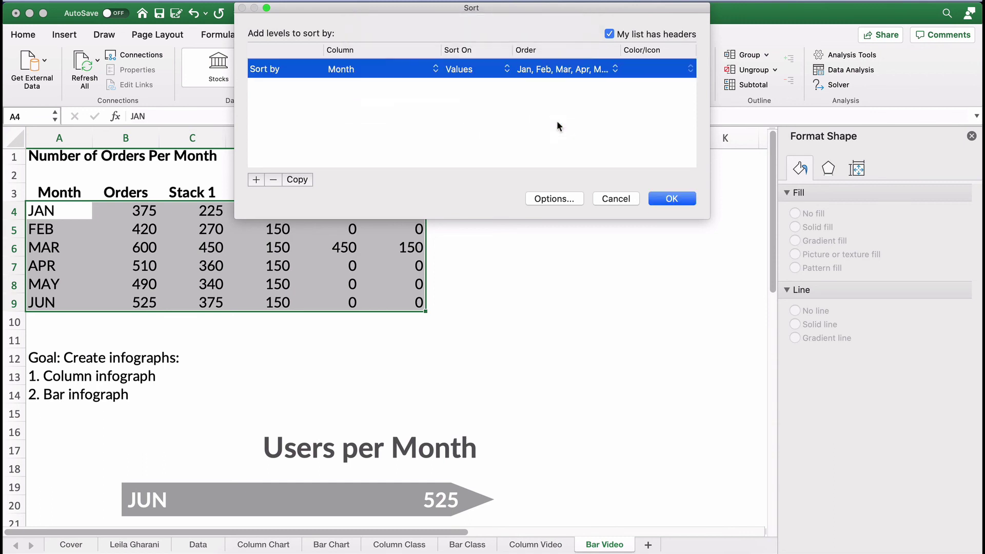
{"action": "left_click", "coordinate": [561, 73]}
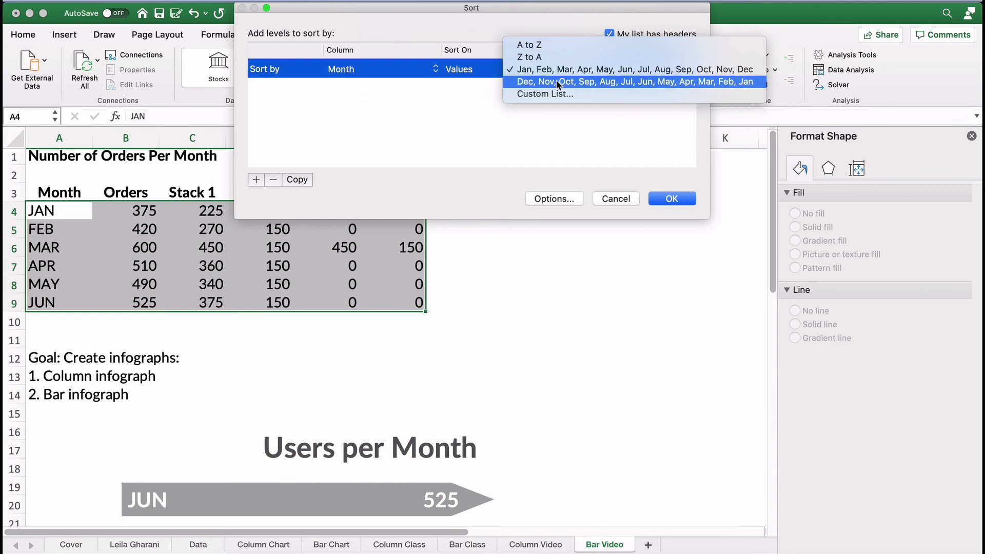
{"action": "left_click", "coordinate": [557, 81]}
{"action": "left_click", "coordinate": [666, 199]}
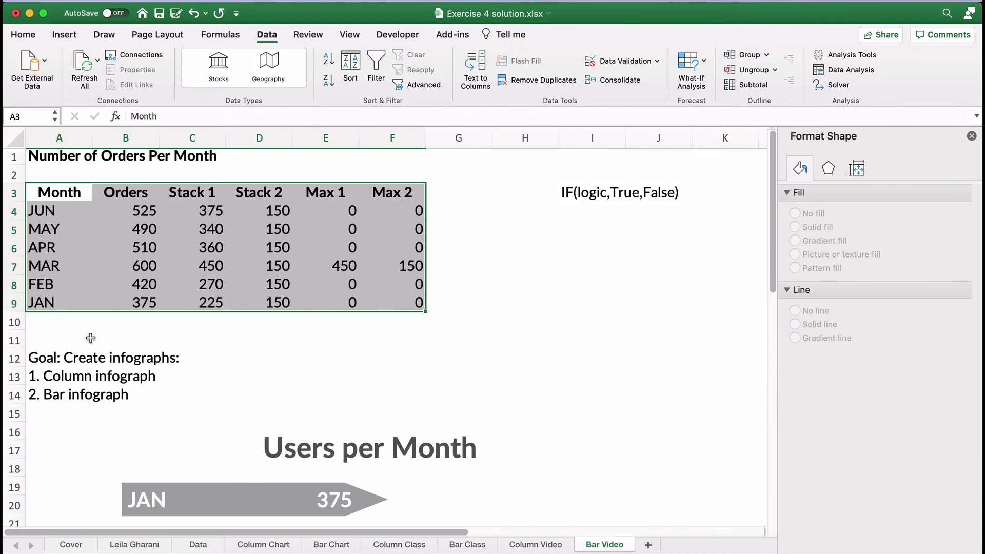
Examine the reordered bar infographic and compare it with the Data sheet's source table and the Column Video sheet's chart.
{"action": "scroll", "coordinate": [91, 337], "scroll_direction": "down", "scroll_amount": 10}
{"action": "left_click", "coordinate": [79, 366]}
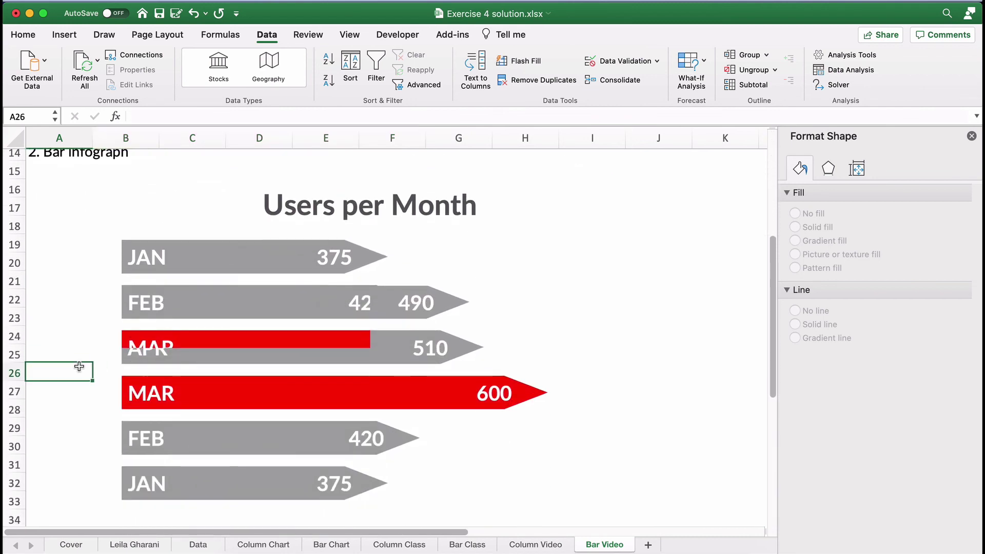
{"action": "scroll", "coordinate": [79, 366], "scroll_direction": "down", "scroll_amount": 8}
{"action": "scroll", "coordinate": [79, 366], "scroll_direction": "up", "scroll_amount": 7}
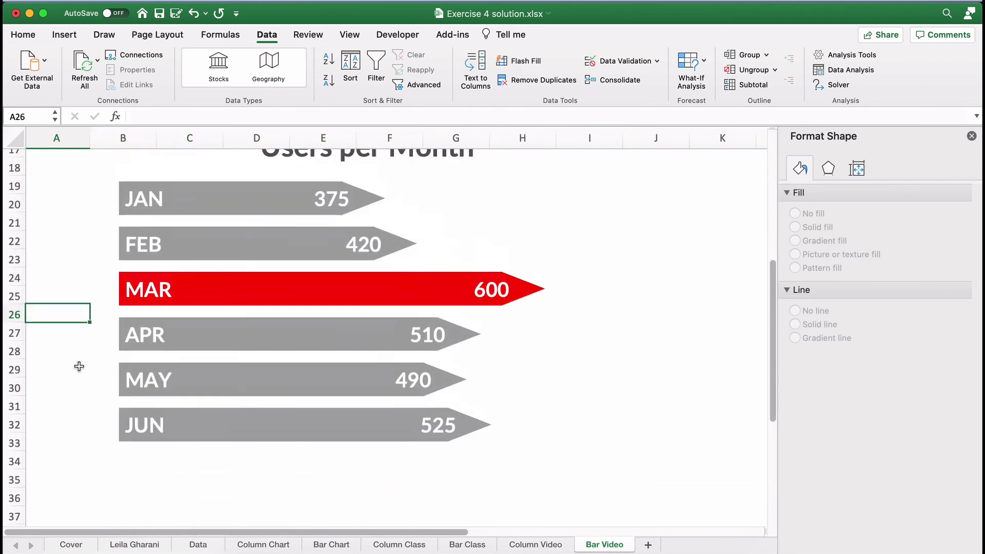
{"action": "scroll", "coordinate": [78, 366], "scroll_direction": "up", "scroll_amount": 2}
{"action": "scroll", "coordinate": [79, 367], "scroll_direction": "down", "scroll_amount": 1}
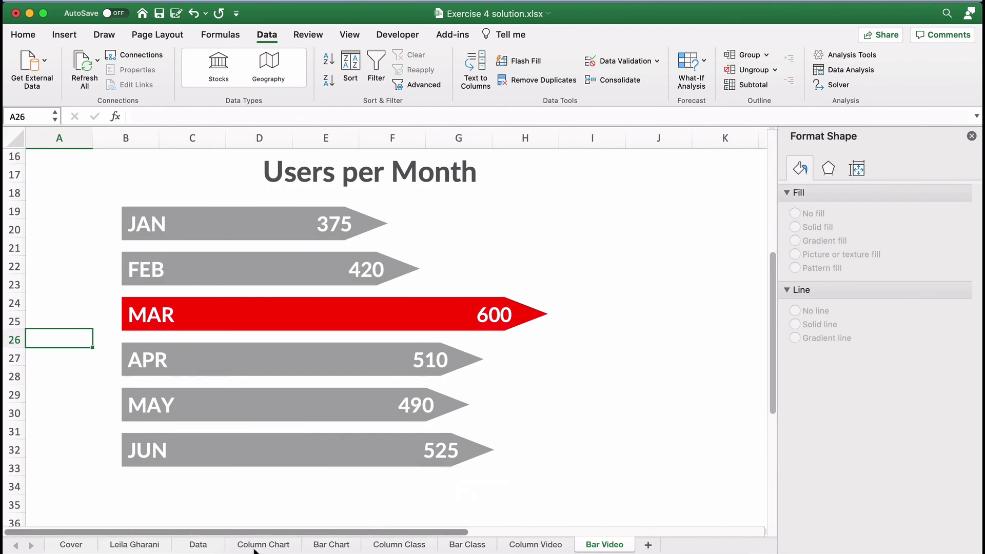
{"action": "left_click", "coordinate": [198, 545]}
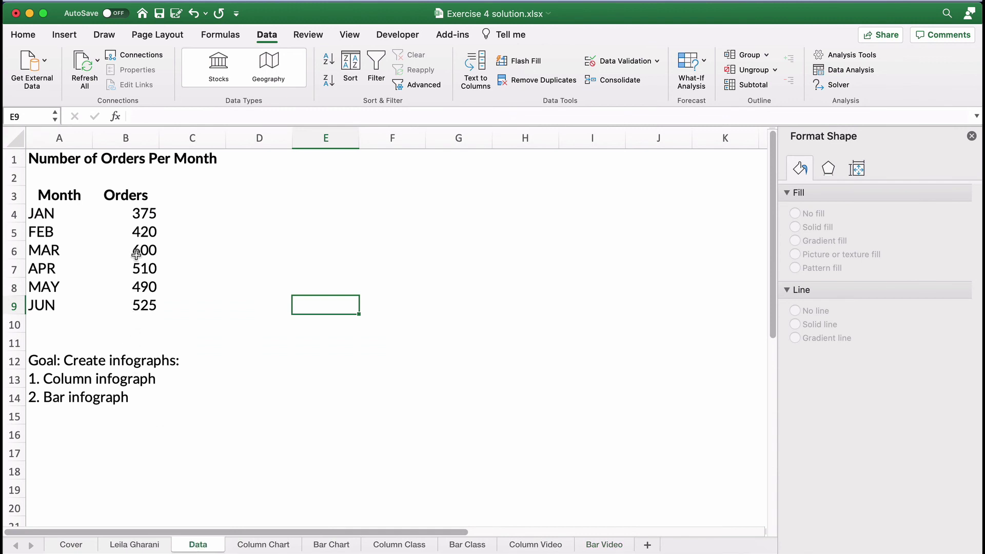
{"action": "left_click", "coordinate": [530, 545]}
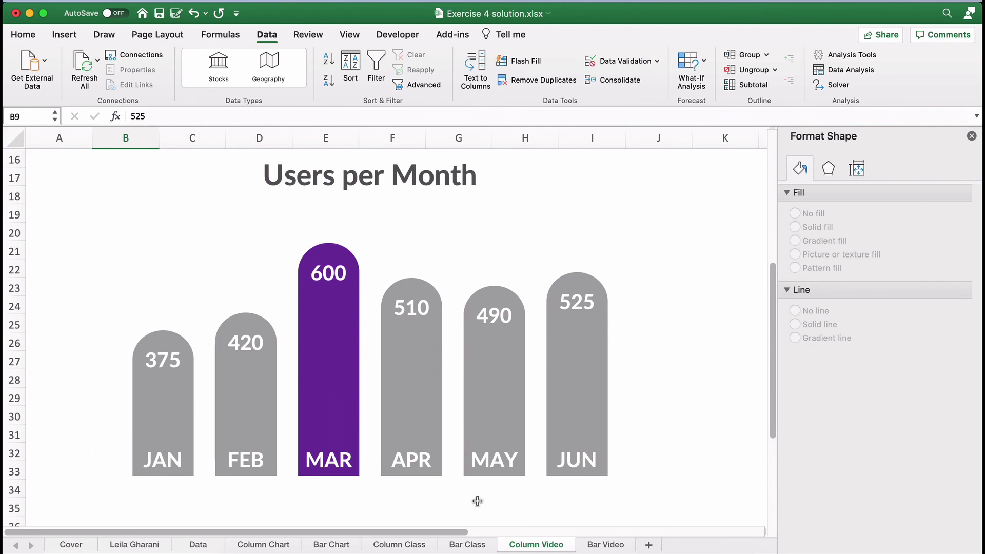
{"action": "left_click", "coordinate": [606, 546]}
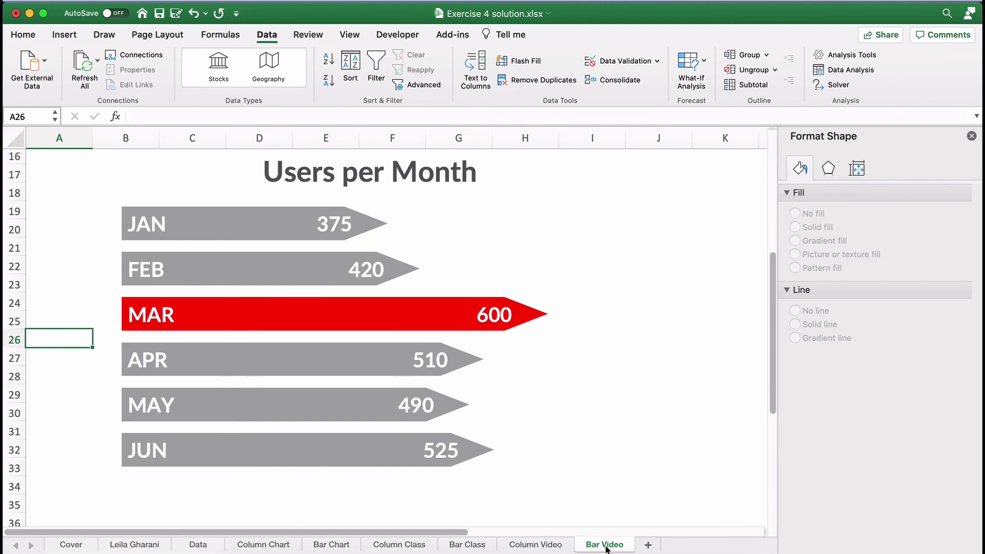